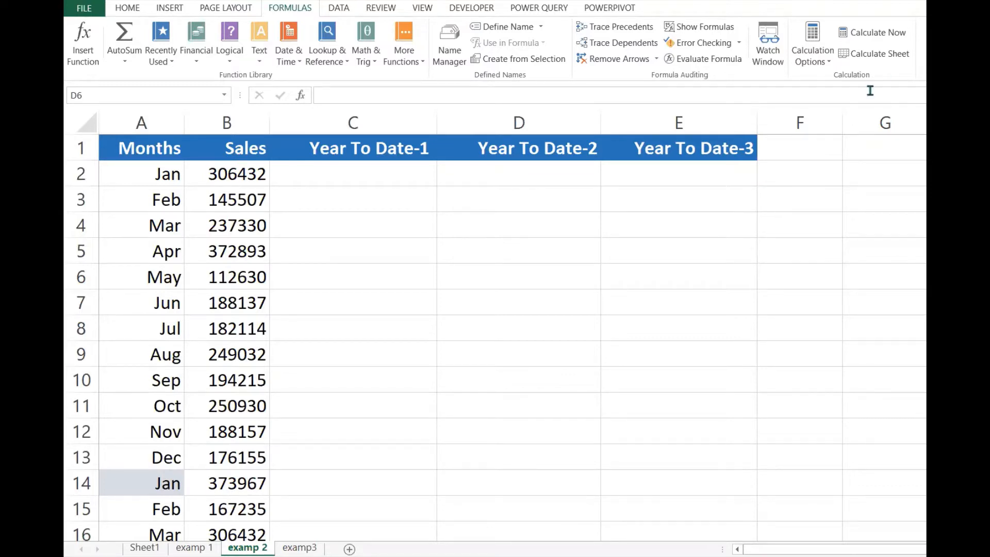
Examine the month dates and sales figures, including the January cells A2 and A14 that begin each year.
{"action": "left_click", "coordinate": [576, 230]}
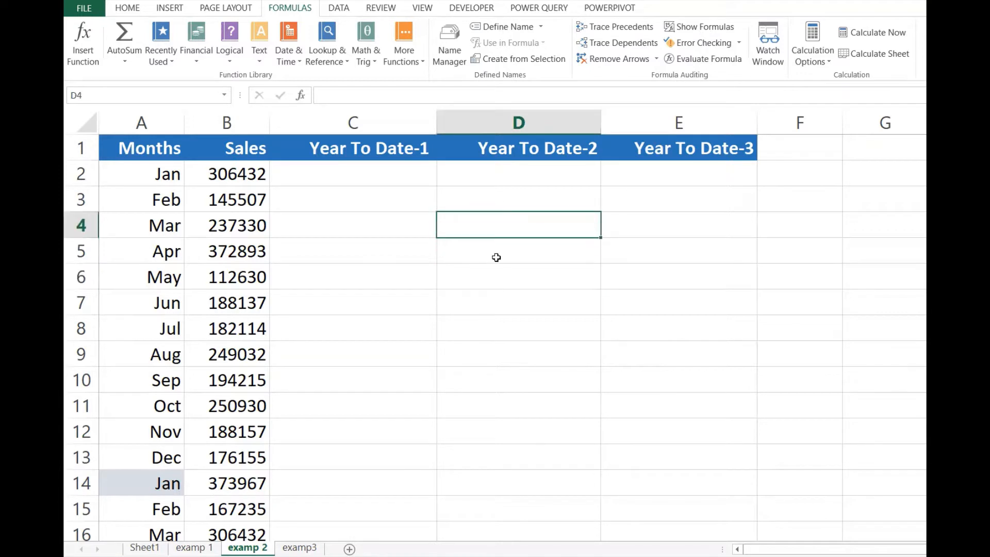
{"action": "left_click", "coordinate": [342, 288]}
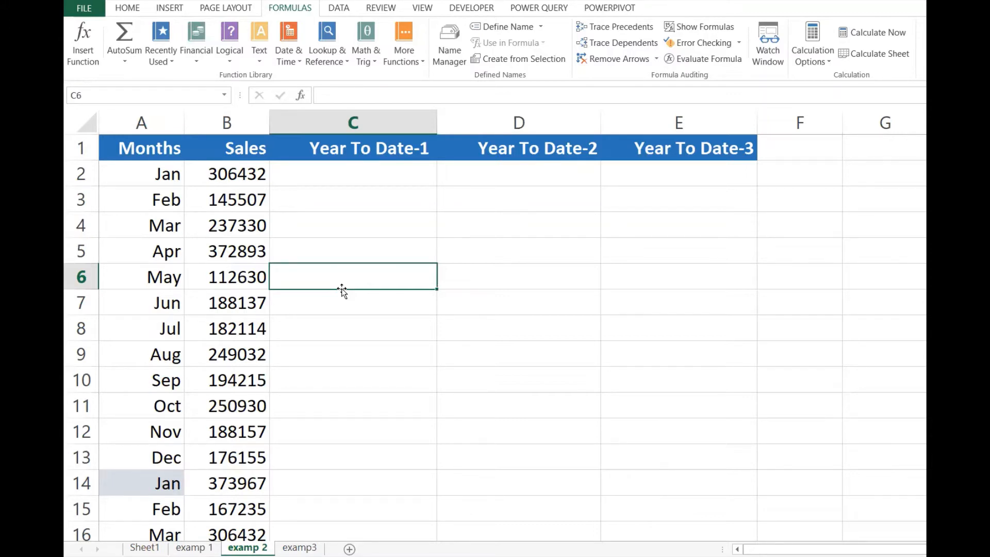
{"action": "left_click", "coordinate": [254, 205]}
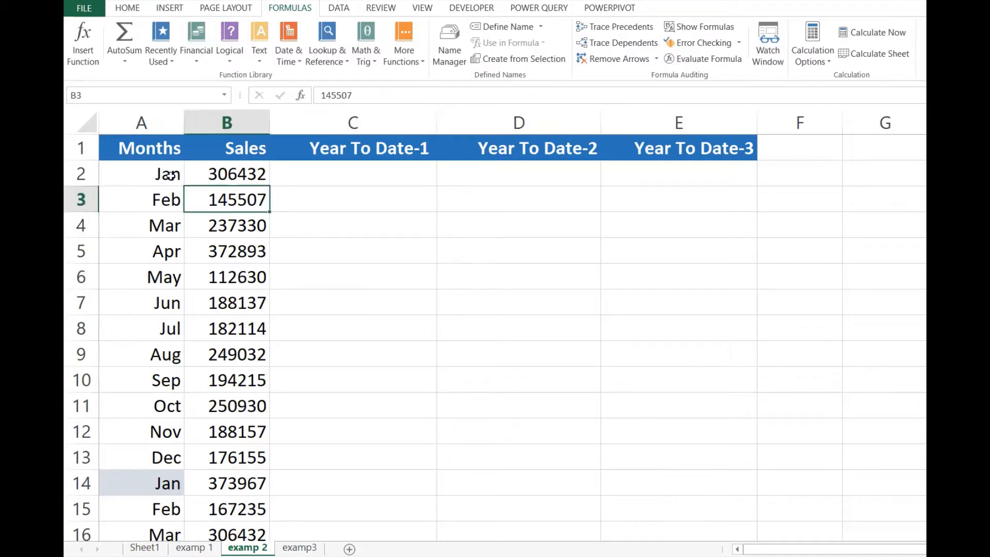
{"action": "left_click_drag", "start_coordinate": [165, 175], "coordinate": [165, 356]}
{"action": "left_click", "coordinate": [283, 141]}
{"action": "left_click", "coordinate": [237, 246]}
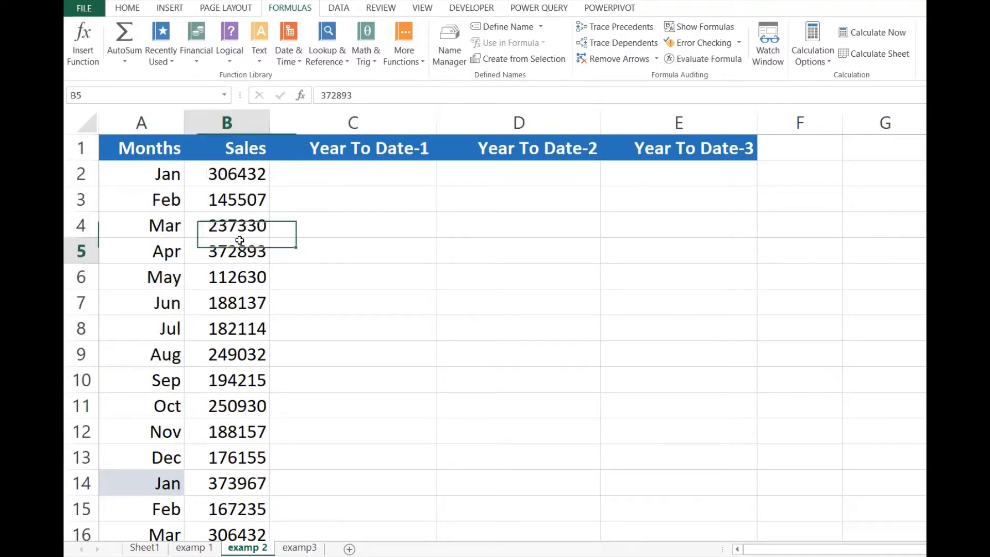
{"action": "left_click_drag", "start_coordinate": [165, 175], "coordinate": [224, 329]}
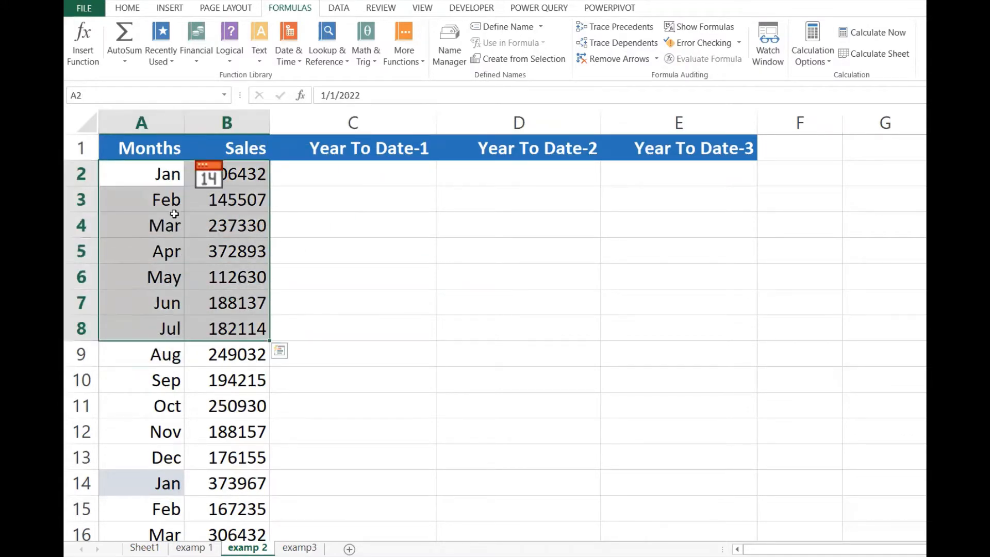
{"action": "left_click", "coordinate": [172, 175]}
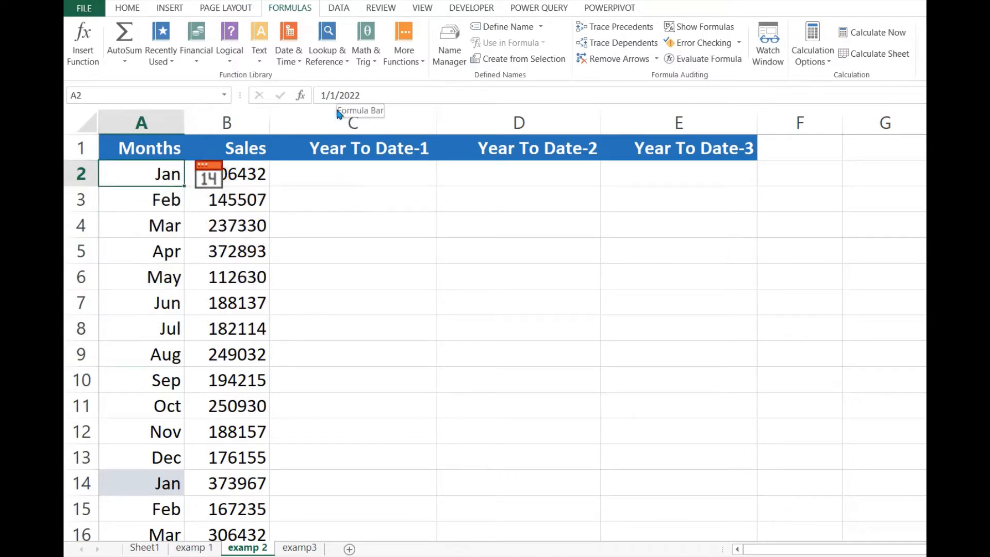
{"action": "left_click", "coordinate": [146, 479]}
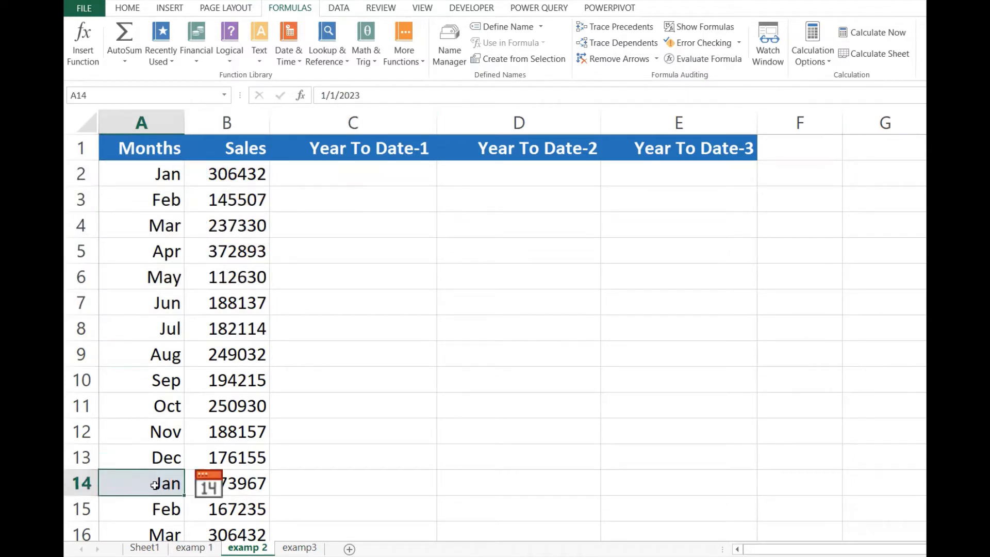
{"action": "left_click", "coordinate": [246, 308]}
{"action": "left_click", "coordinate": [174, 477]}
{"action": "left_click", "coordinate": [252, 487]}
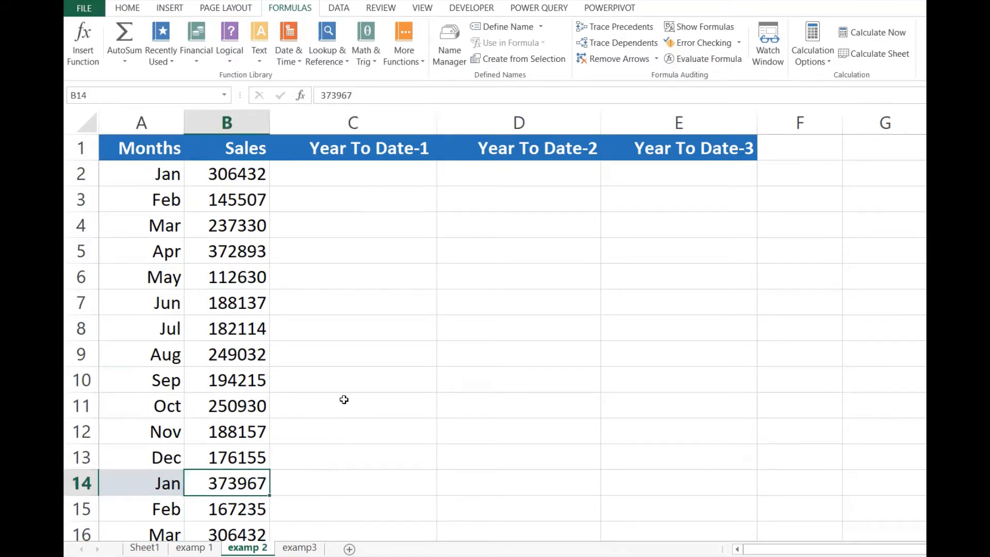
Examine which sales cells each year-to-date total must cover, from B2 for the first year and from B14 for the second.
{"action": "left_click", "coordinate": [344, 384]}
{"action": "left_click", "coordinate": [335, 206]}
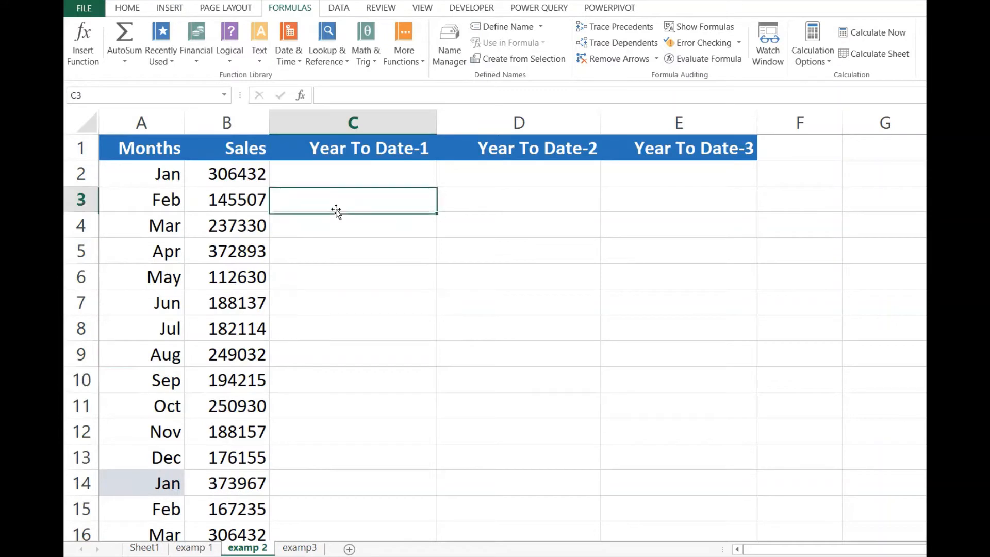
{"action": "left_click", "coordinate": [335, 316]}
{"action": "left_click", "coordinate": [242, 200]}
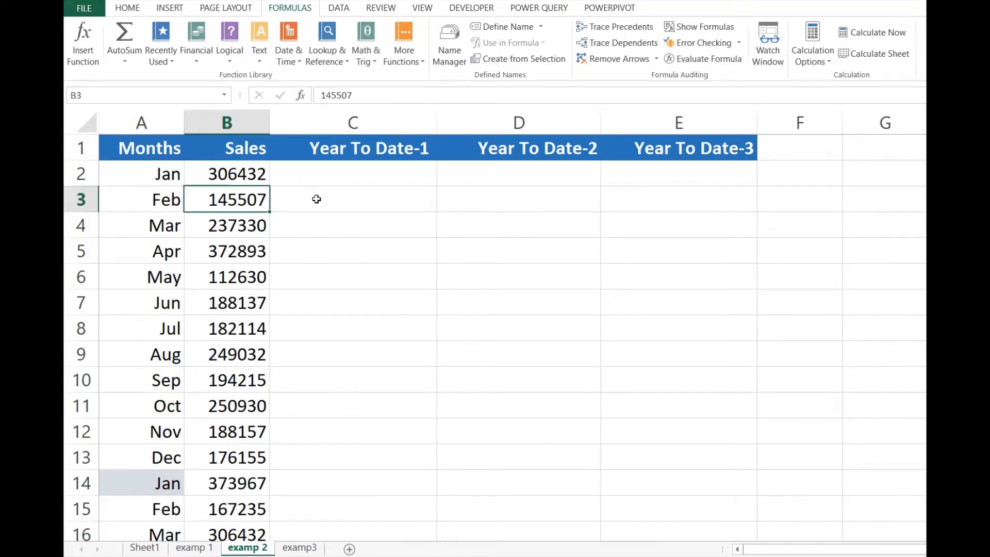
{"action": "left_click_drag", "start_coordinate": [263, 200], "coordinate": [251, 181]}
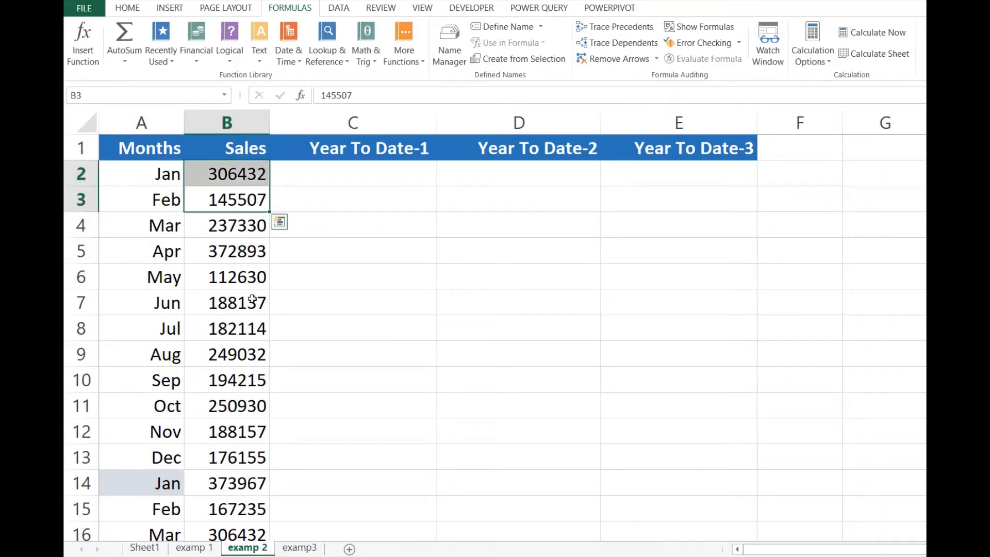
{"action": "left_click", "coordinate": [240, 281]}
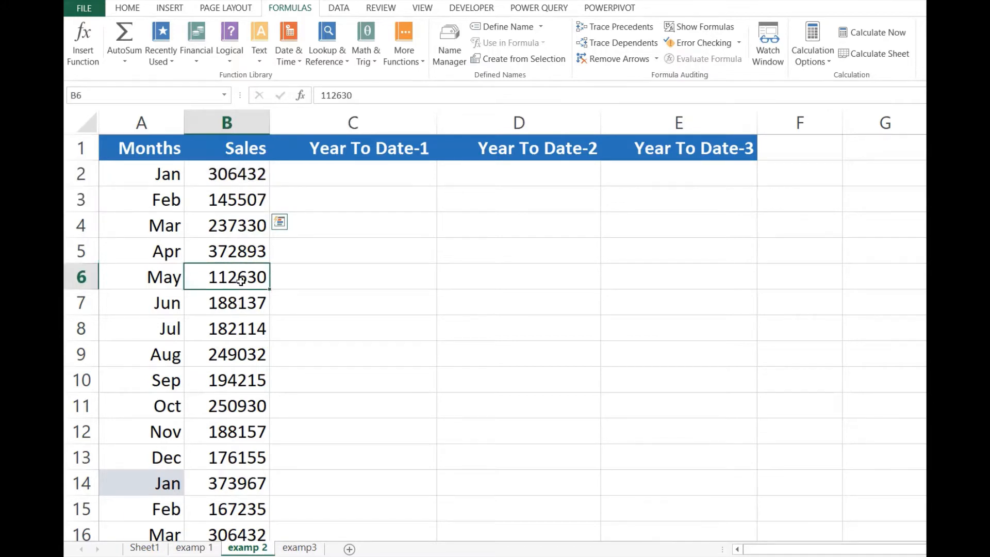
{"action": "left_click_drag", "start_coordinate": [241, 281], "coordinate": [243, 180]}
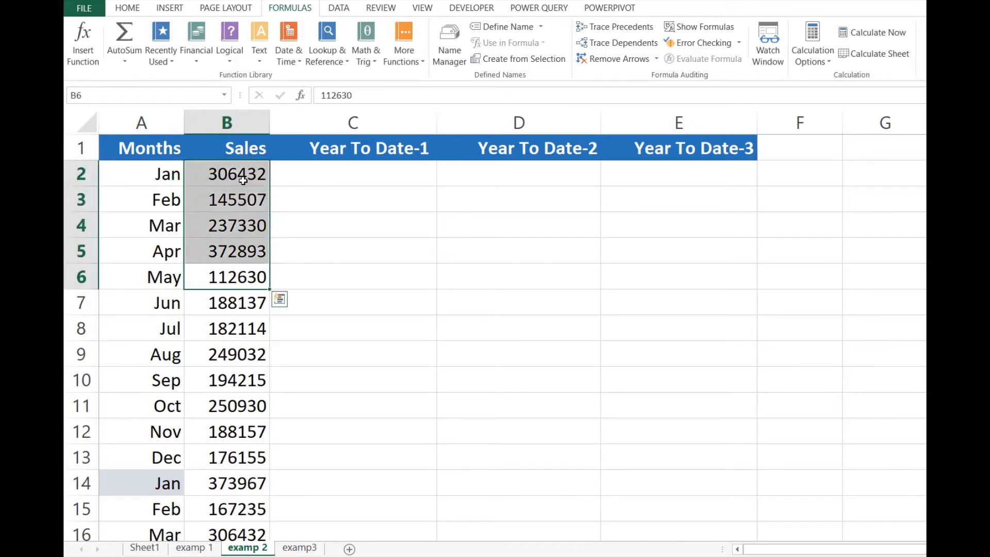
{"action": "left_click", "coordinate": [244, 483]}
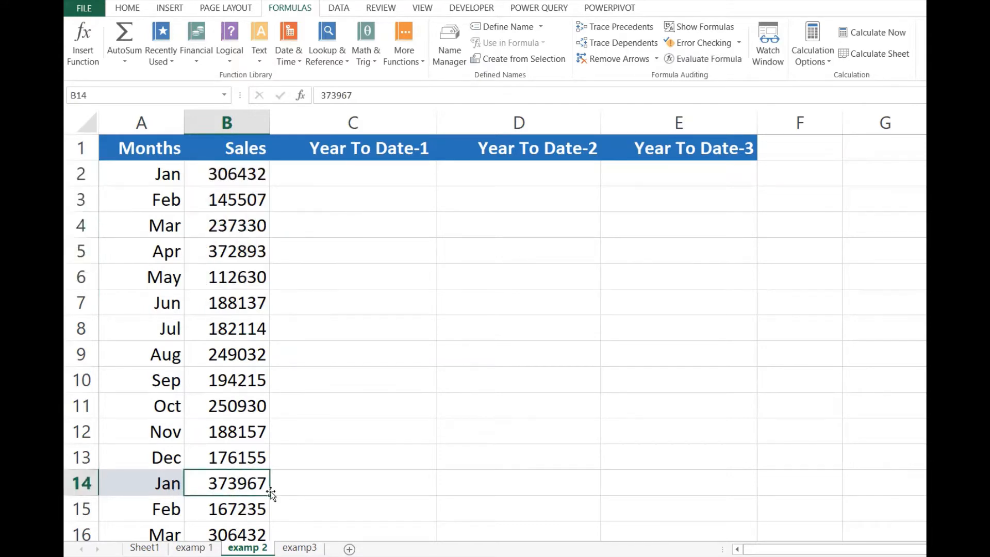
{"action": "left_click", "coordinate": [299, 484]}
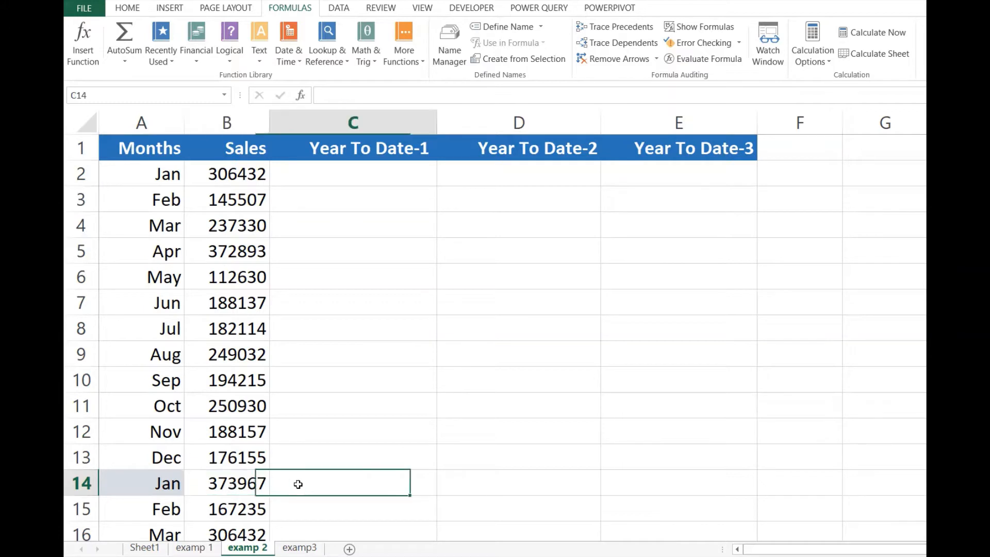
{"action": "left_click", "coordinate": [231, 490]}
{"action": "left_click_drag", "start_coordinate": [243, 508], "coordinate": [215, 473]}
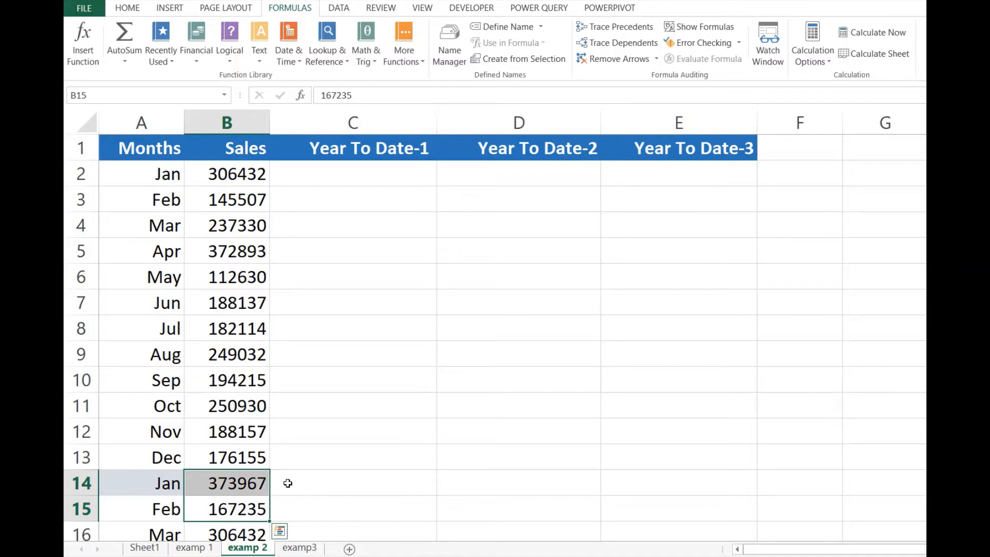
Enter the formula =B2 in C2 as the first Year To Date-1 value.
{"action": "left_click", "coordinate": [345, 172]}
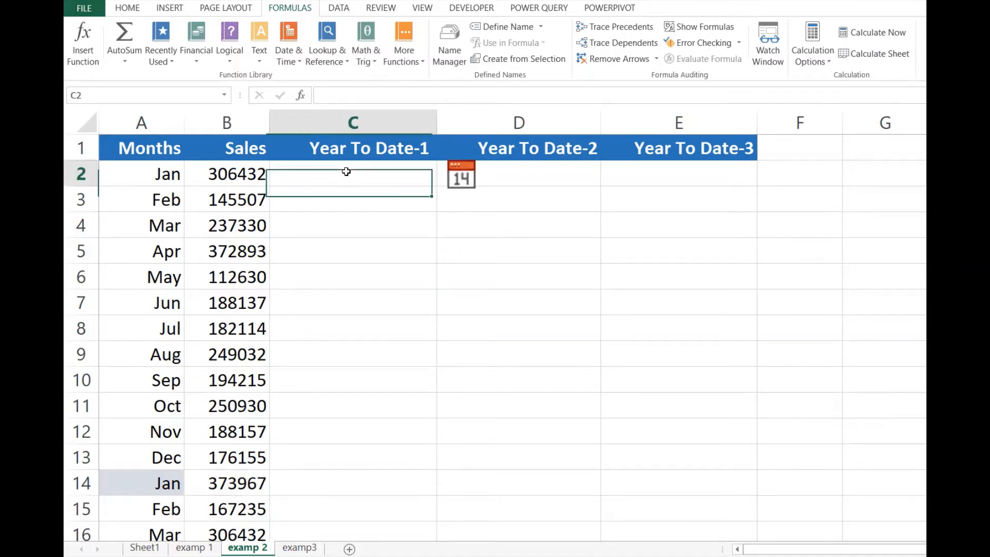
{"action": "type", "text": "="}
{"action": "left_click", "coordinate": [249, 179]}
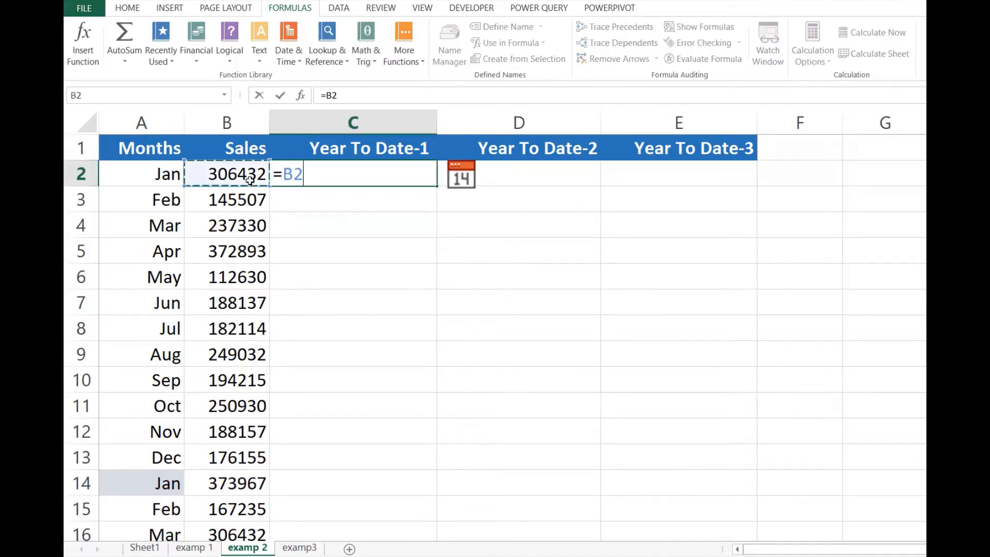
{"action": "key", "text": "Return"}
Enter =C2+B3 in C3 and fill the formula down the Year To Date-1 column to C25.
{"action": "type", "text": "="}
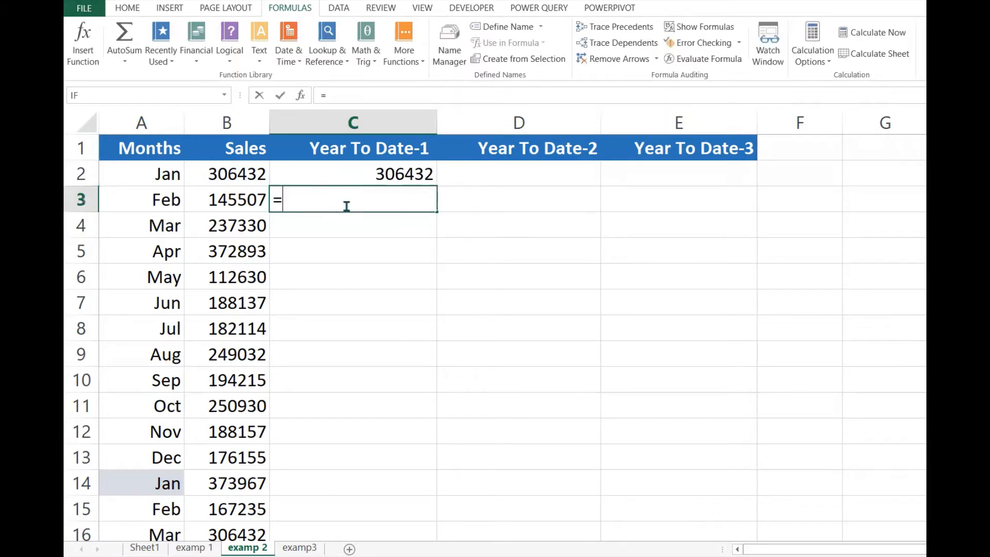
{"action": "left_click", "coordinate": [419, 172]}
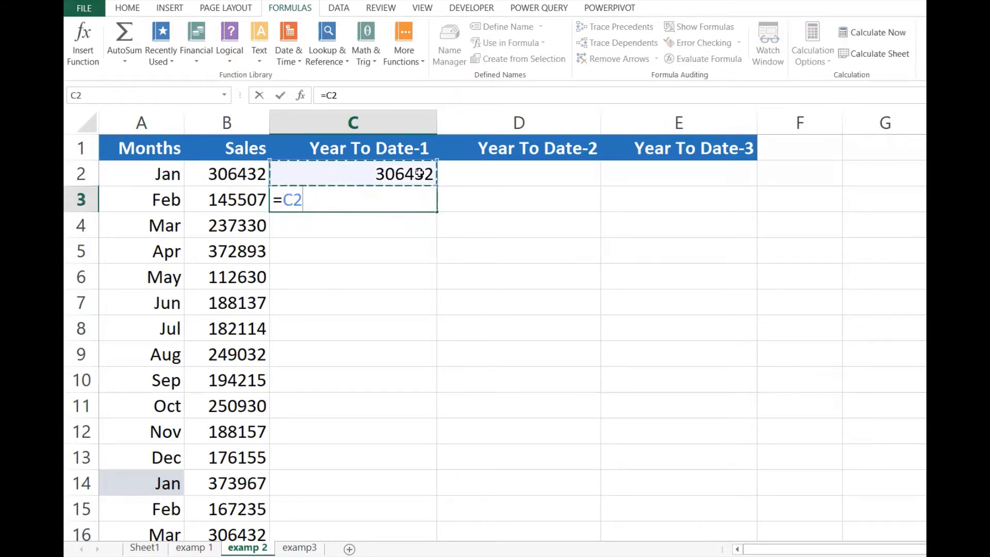
{"action": "type", "text": "+"}
{"action": "left_click", "coordinate": [240, 194]}
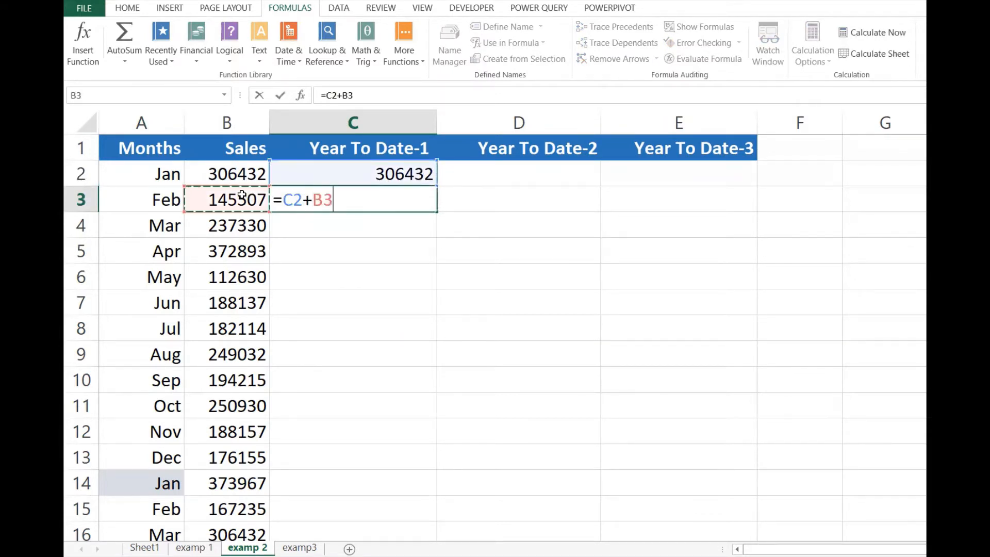
{"action": "key", "text": "Return"}
{"action": "left_click", "coordinate": [381, 192]}
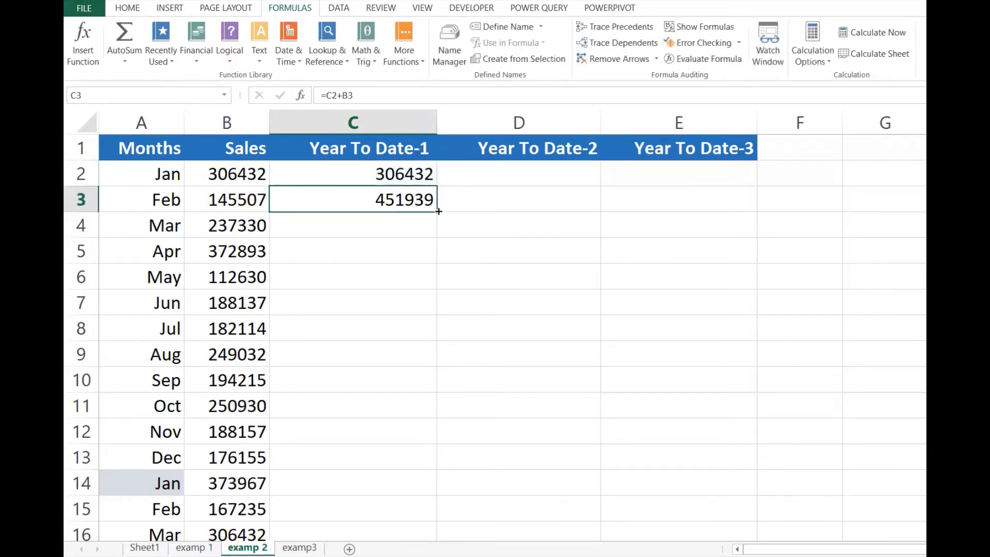
{"action": "left_click_drag", "start_coordinate": [439, 214], "coordinate": [401, 489]}
Review the filled running totals in the Year To Date-1 column from row 21 up to the header and back down through the first year.
{"action": "left_click", "coordinate": [381, 386]}
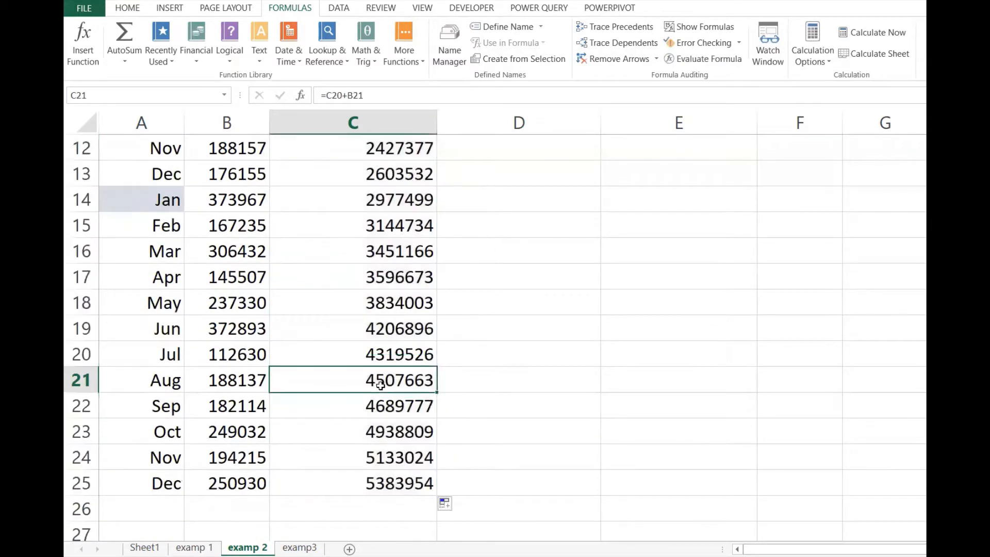
{"action": "key", "text": "Up"}
{"action": "key", "text": "Up"}
{"action": "key", "text": "Up"}
{"action": "key", "text": "Up"}
{"action": "key", "text": "Up"}
{"action": "key", "text": "Up"}
{"action": "key", "text": "Up"}
{"action": "key", "text": "Up"}
{"action": "key", "text": "Up"}
{"action": "key", "text": "Up"}
{"action": "key", "text": "Up"}
{"action": "key", "text": "Up"}
{"action": "key", "text": "Up"}
{"action": "key", "text": "Up"}
{"action": "key", "text": "Up"}
{"action": "key", "text": "Up"}
{"action": "key", "text": "Up"}
{"action": "key", "text": "Up"}
{"action": "key", "text": "Up"}
{"action": "key", "text": "Up"}
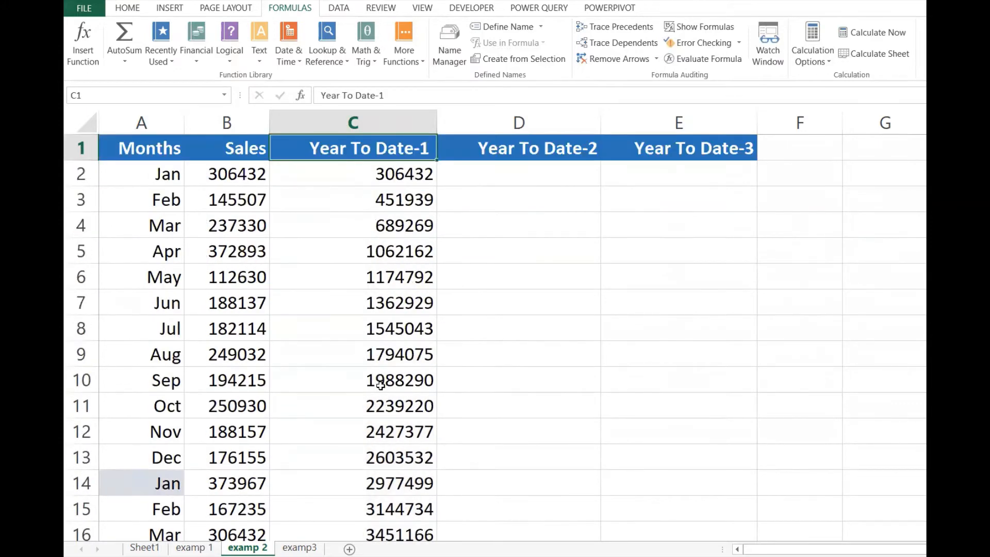
{"action": "key", "text": "Down"}
{"action": "key", "text": "Down"}
{"action": "key", "text": "Down"}
{"action": "key", "text": "Down"}
{"action": "key", "text": "Down"}
{"action": "left_click_drag", "start_coordinate": [424, 278], "coordinate": [424, 312]}
{"action": "left_click", "coordinate": [413, 400]}
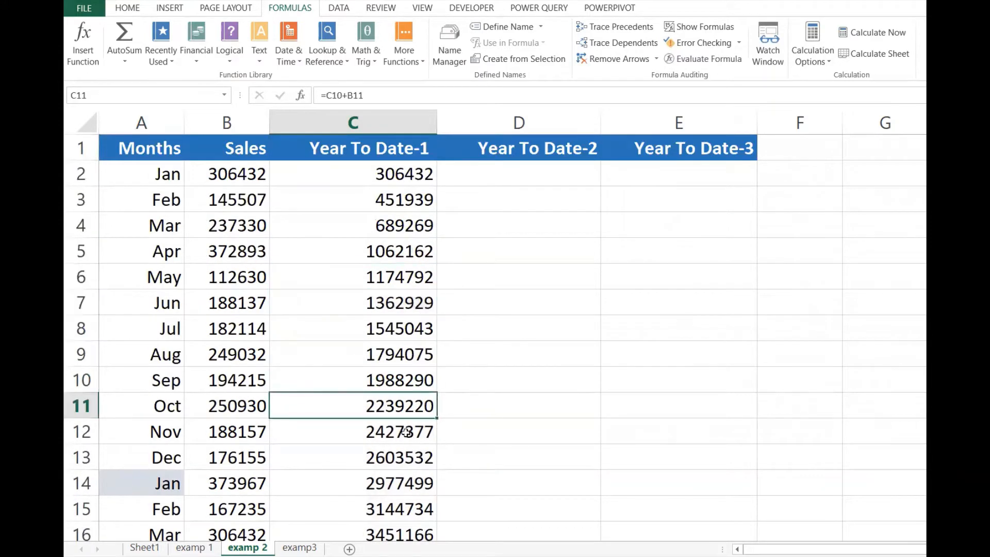
Examine the running total and formula where December in row 13 passes into the new year's January in row 14.
{"action": "left_click", "coordinate": [405, 462]}
{"action": "left_click_drag", "start_coordinate": [196, 485], "coordinate": [375, 488]}
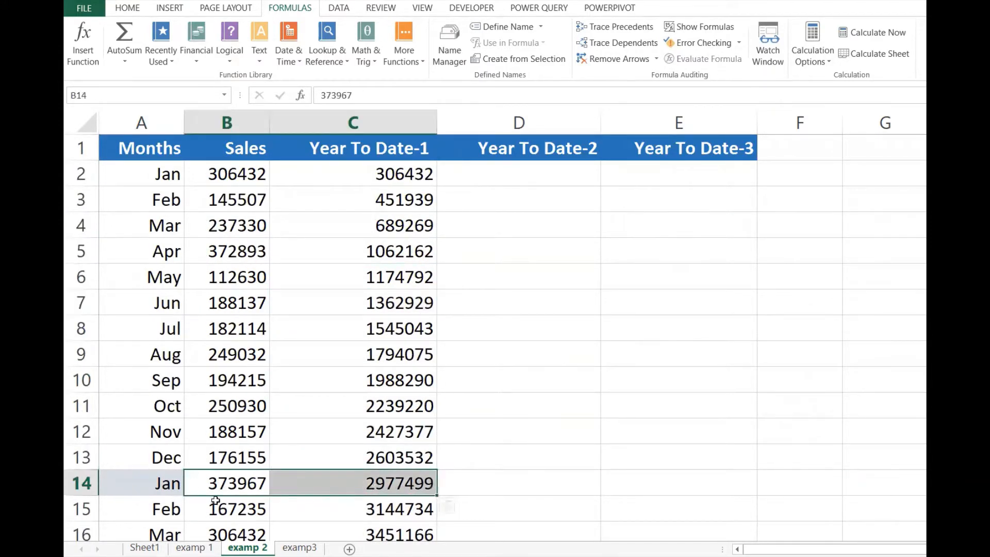
{"action": "left_click_drag", "start_coordinate": [156, 488], "coordinate": [374, 482]}
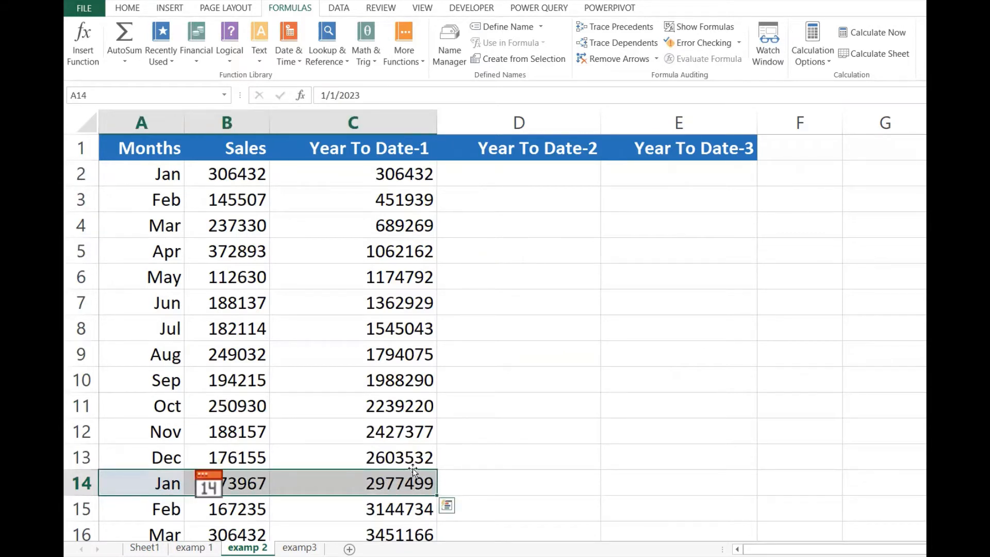
{"action": "left_click", "coordinate": [392, 453]}
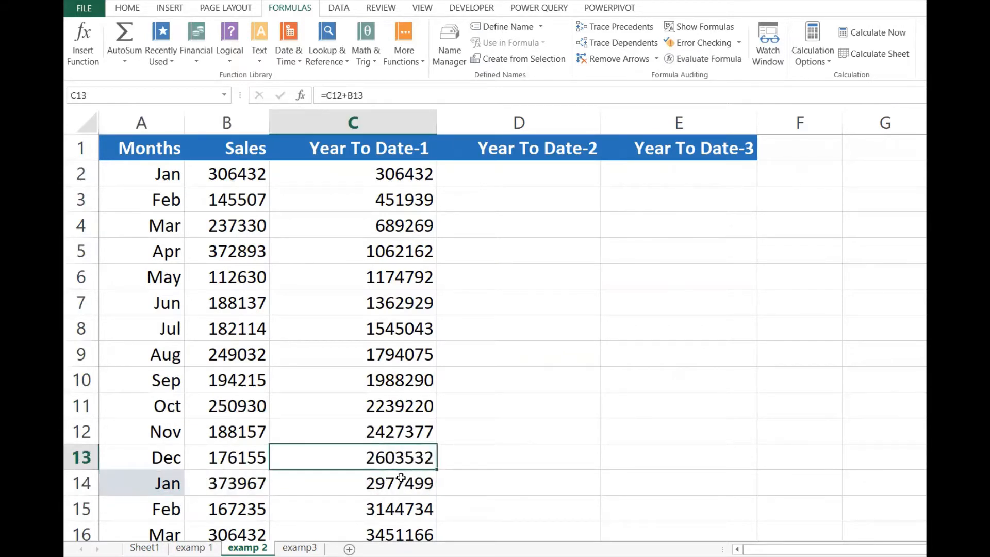
{"action": "left_click", "coordinate": [251, 501]}
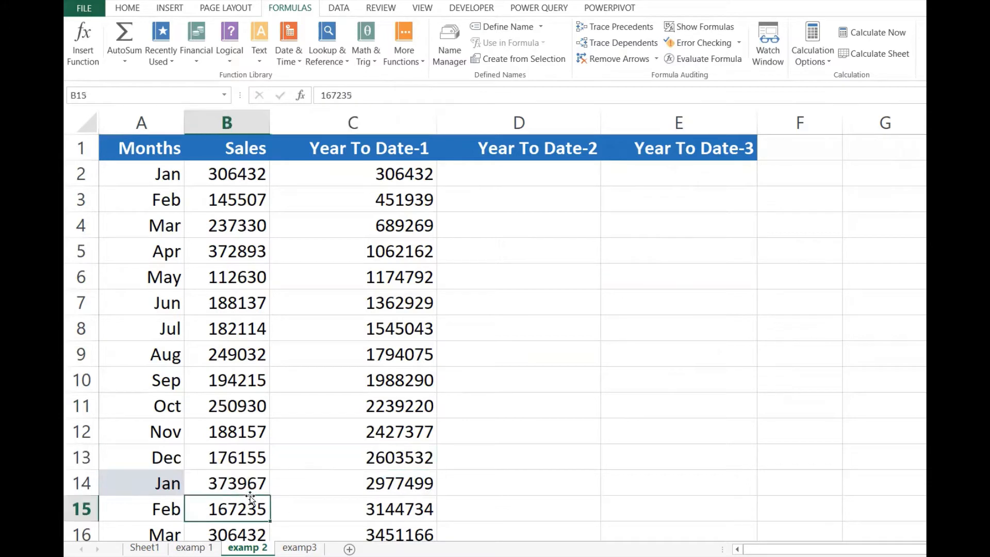
{"action": "left_click", "coordinate": [377, 465]}
{"action": "left_click", "coordinate": [396, 477]}
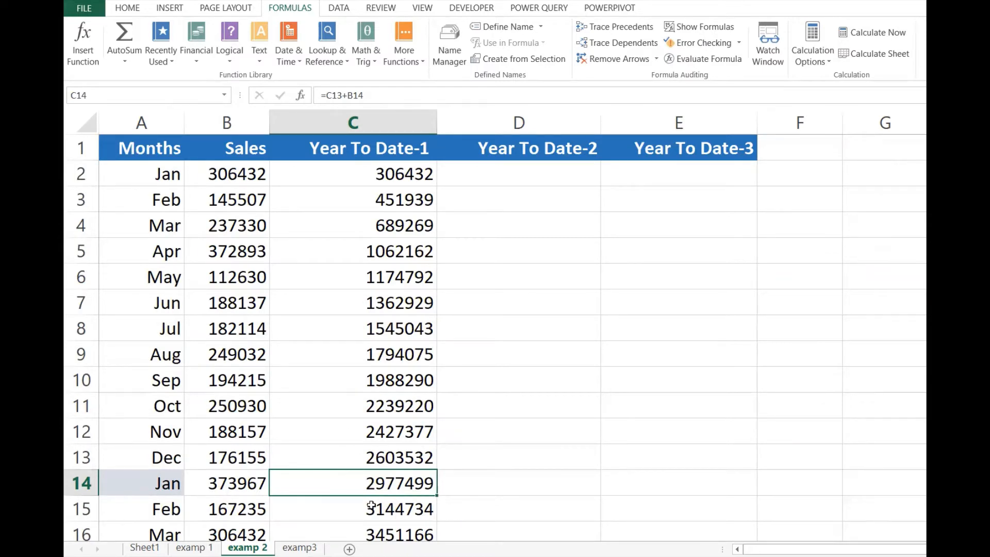
{"action": "left_click", "coordinate": [236, 484]}
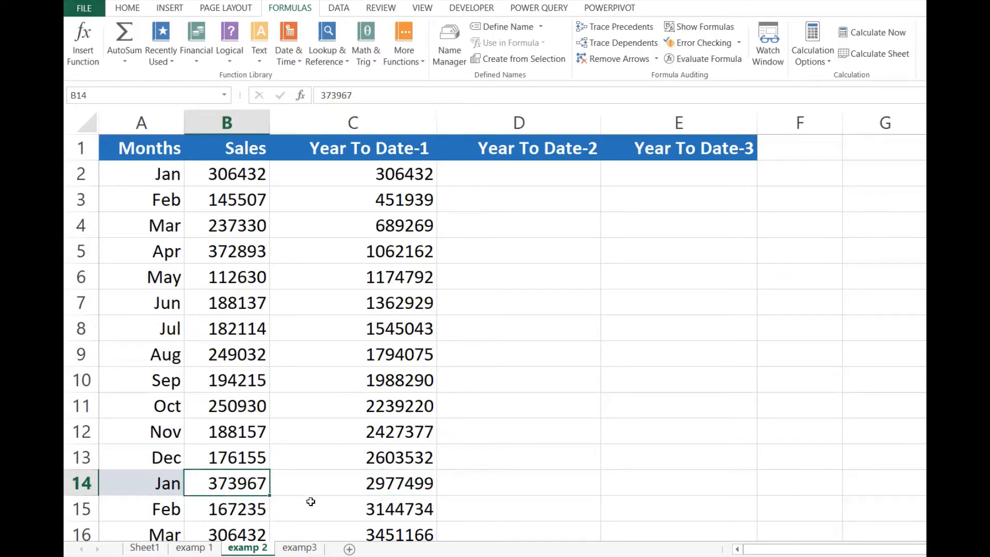
{"action": "left_click", "coordinate": [382, 502]}
{"action": "left_click", "coordinate": [253, 490]}
Replace the formula in C14 with =B14 to restart the total for the new year, and check the formula in C15.
{"action": "left_click", "coordinate": [375, 488]}
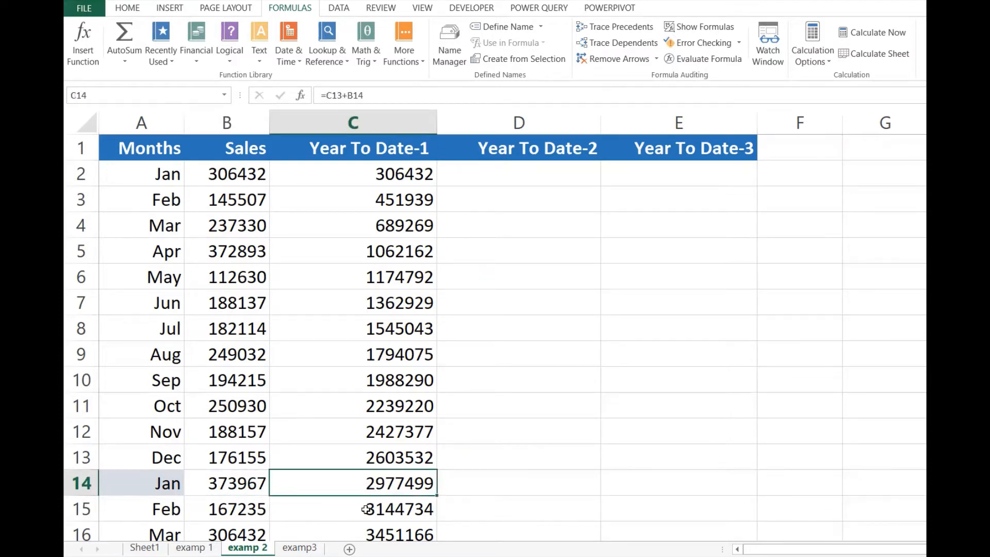
{"action": "type", "text": "="}
{"action": "left_click", "coordinate": [238, 485]}
{"action": "key", "text": "Return"}
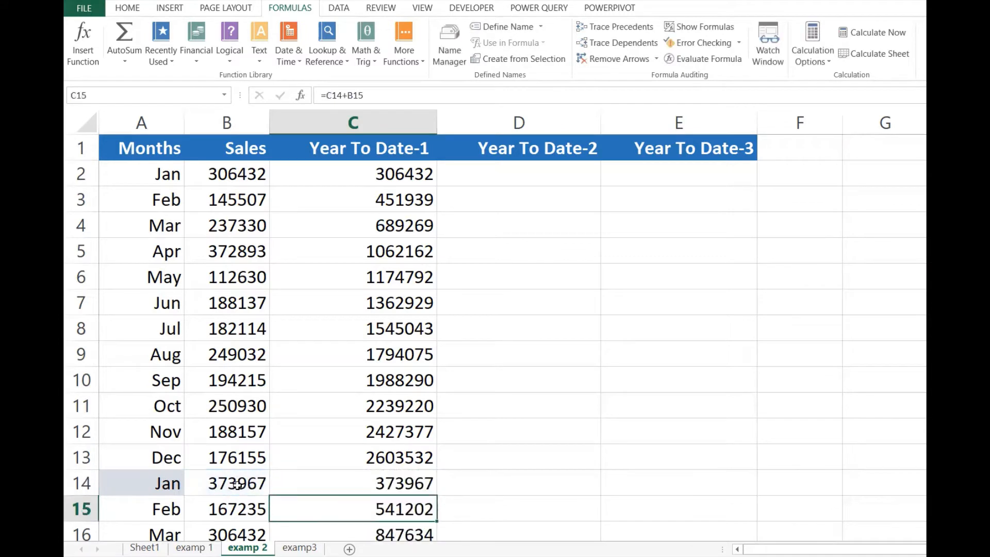
{"action": "double_click", "coordinate": [409, 511]}
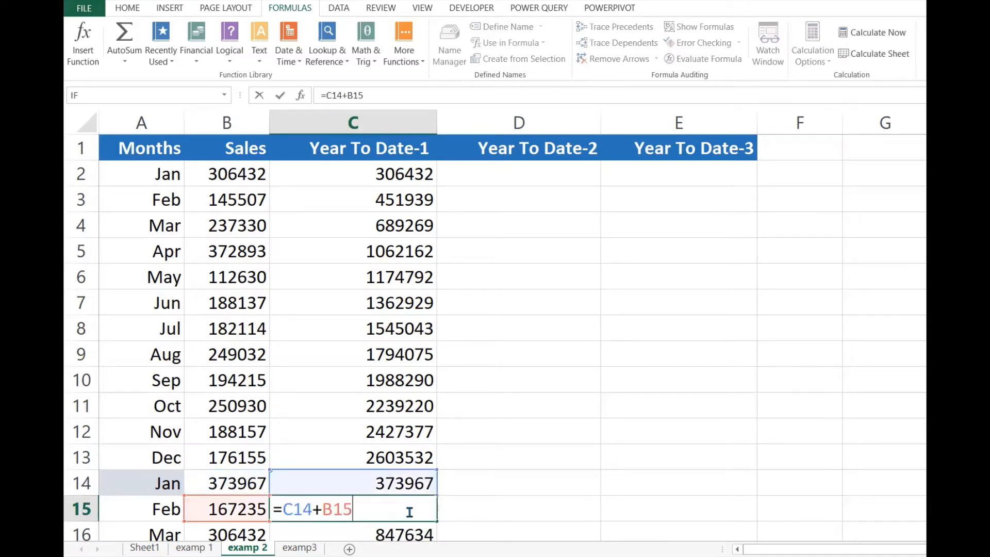
{"action": "key", "text": "Return"}
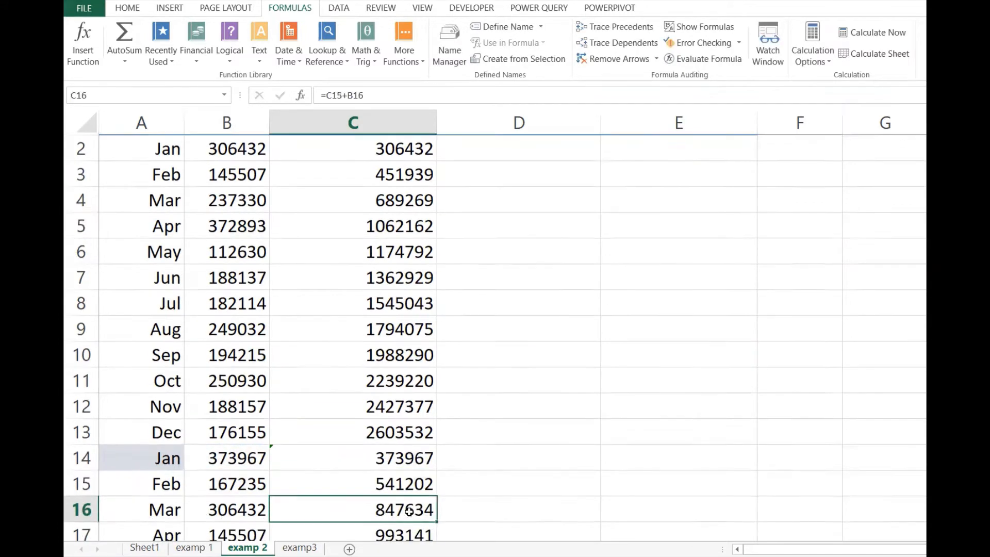
Examine the January and February sales behind the total in C15, and review the Year To Date-1 column through December and back to C2.
{"action": "left_click", "coordinate": [256, 458]}
{"action": "left_click_drag", "start_coordinate": [254, 486], "coordinate": [244, 460]}
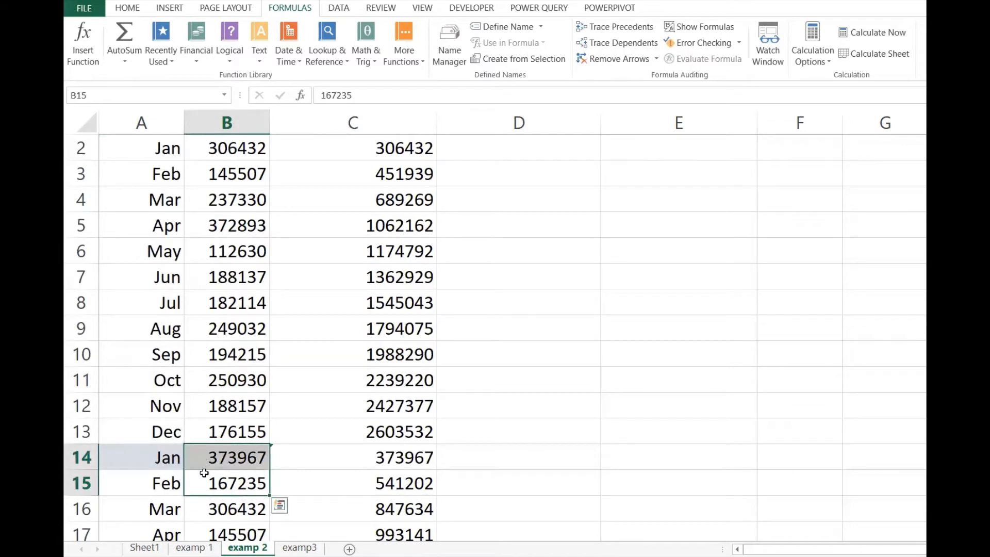
{"action": "left_click", "coordinate": [426, 483]}
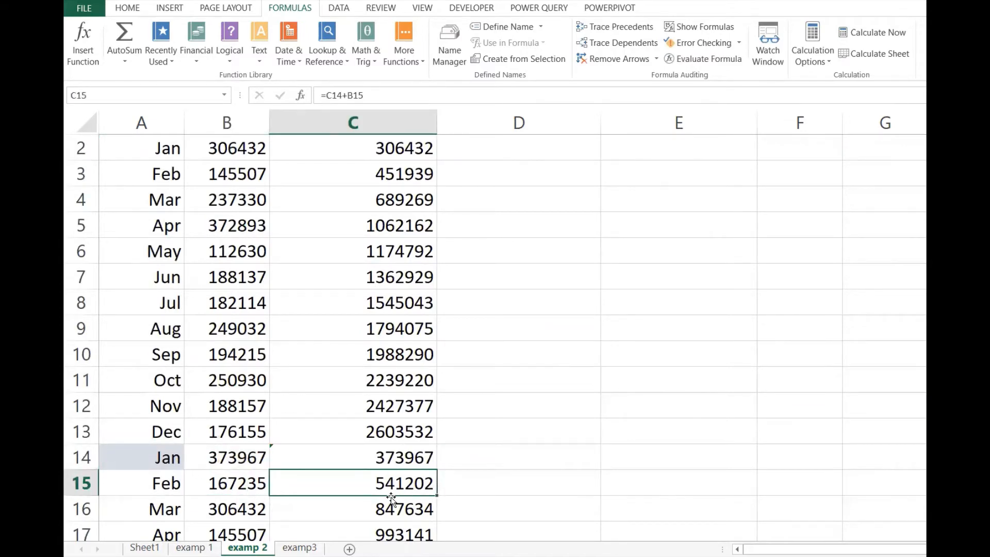
{"action": "key", "text": "Down"}
{"action": "key", "text": "Down"}
{"action": "key", "text": "Down"}
{"action": "key", "text": "Down"}
{"action": "key", "text": "Down"}
{"action": "key", "text": "Down"}
{"action": "key", "text": "Down"}
{"action": "key", "text": "Down"}
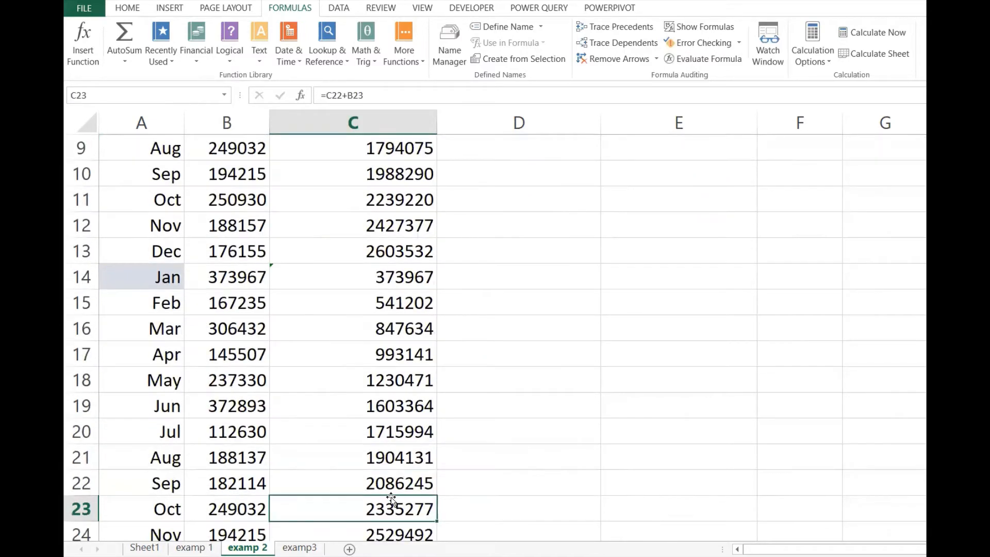
{"action": "key", "text": "Down"}
{"action": "key", "text": "Down"}
{"action": "key", "text": "Down"}
{"action": "key", "text": "Down"}
{"action": "key", "text": "Down"}
{"action": "key", "text": "Up"}
{"action": "key", "text": "Up"}
{"action": "key", "text": "Up"}
{"action": "key", "text": "Up"}
{"action": "key", "text": "Up"}
{"action": "key", "text": "Up"}
{"action": "key", "text": "Up"}
{"action": "key", "text": "Up"}
{"action": "key", "text": "Up"}
{"action": "key", "text": "Up"}
{"action": "key", "text": "Up"}
{"action": "key", "text": "Up"}
{"action": "key", "text": "Up"}
{"action": "key", "text": "Up"}
{"action": "key", "text": "Up"}
{"action": "key", "text": "Up"}
{"action": "key", "text": "Up"}
{"action": "key", "text": "Up"}
{"action": "key", "text": "Up"}
{"action": "key", "text": "Up"}
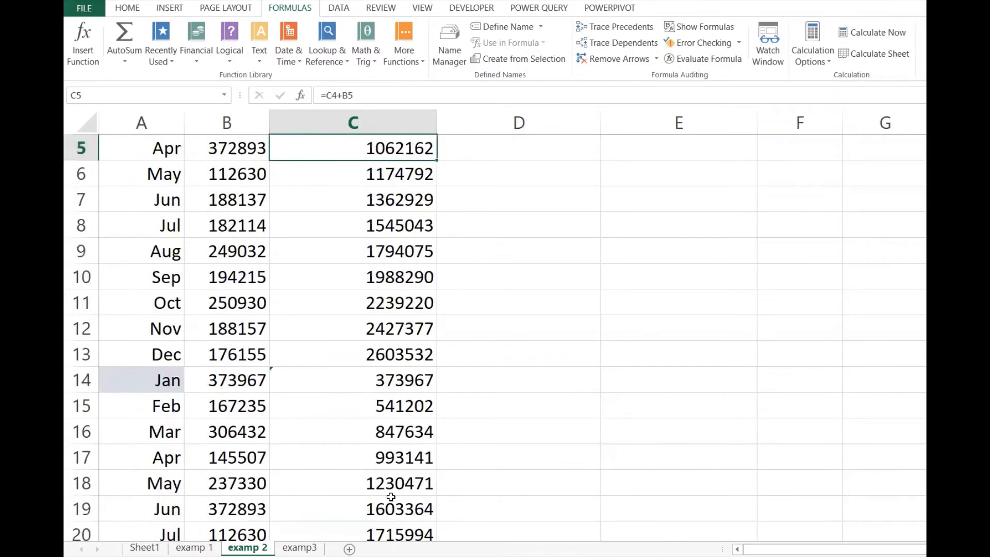
{"action": "key", "text": "Down"}
{"action": "key", "text": "Up"}
{"action": "key", "text": "Up"}
{"action": "key", "text": "Up"}
{"action": "key", "text": "Up"}
{"action": "key", "text": "Up"}
{"action": "key", "text": "Down"}
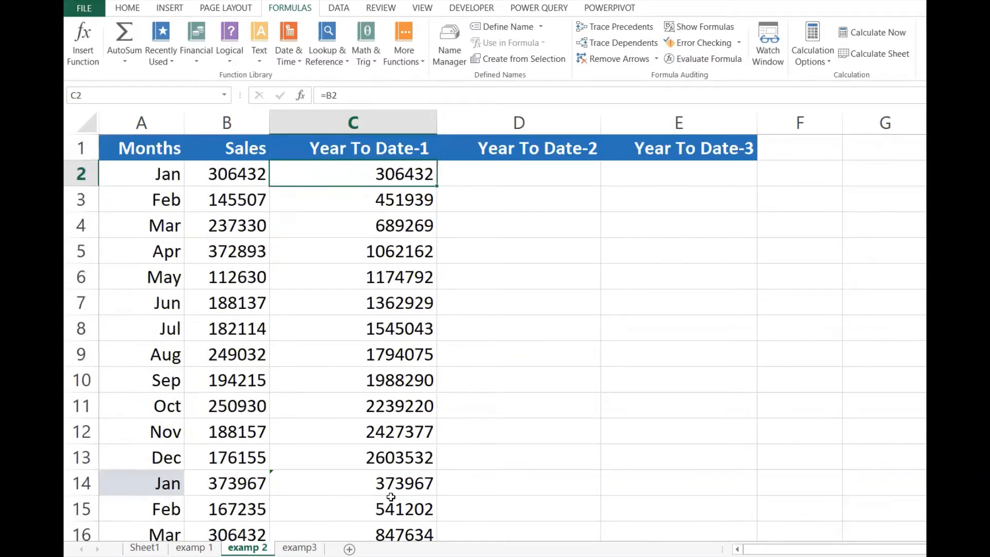
Review the first-year totals down to the second January in row 14 and compare B14 with C14.
{"action": "key", "text": "Down"}
{"action": "key", "text": "Down"}
{"action": "key", "text": "Down"}
{"action": "key", "text": "Down"}
{"action": "key", "text": "Down"}
{"action": "key", "text": "Down"}
{"action": "key", "text": "Down"}
{"action": "key", "text": "Down"}
{"action": "key", "text": "Down"}
{"action": "key", "text": "Down"}
{"action": "key", "text": "Down"}
{"action": "key", "text": "Down"}
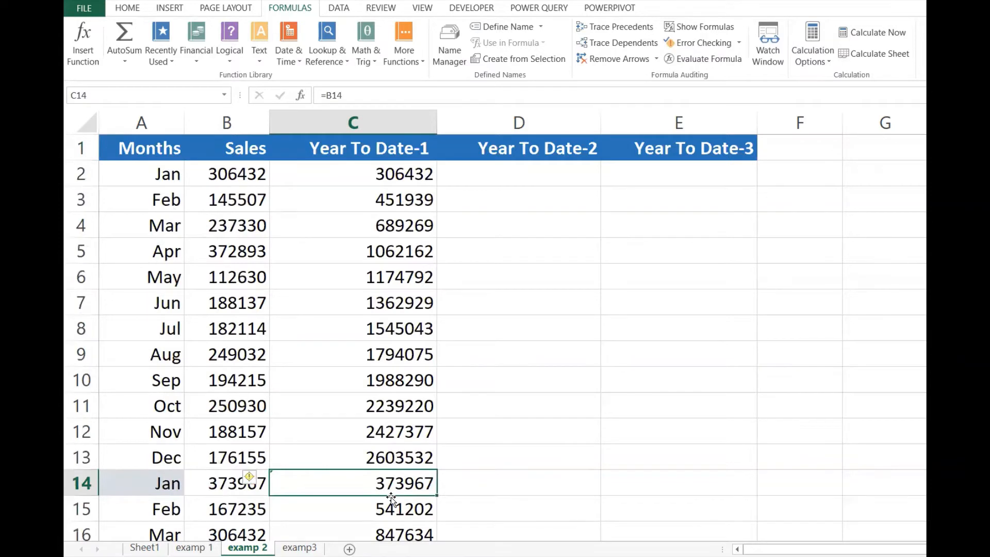
{"action": "left_click_drag", "start_coordinate": [248, 479], "coordinate": [365, 483]}
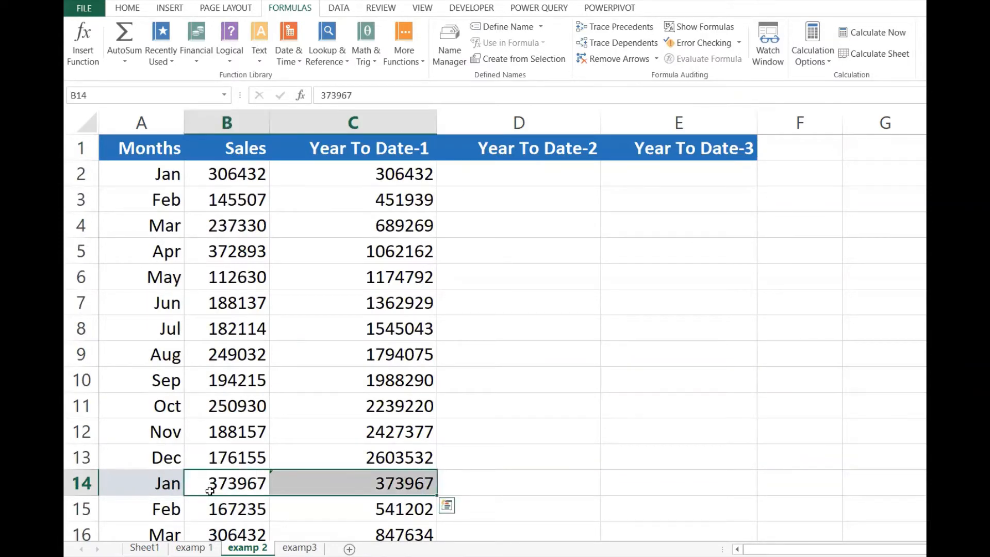
{"action": "left_click", "coordinate": [469, 381]}
Enter =SUM(B2:B2) in D2, the first cell of the Year To Date-2 column.
{"action": "left_click", "coordinate": [498, 179]}
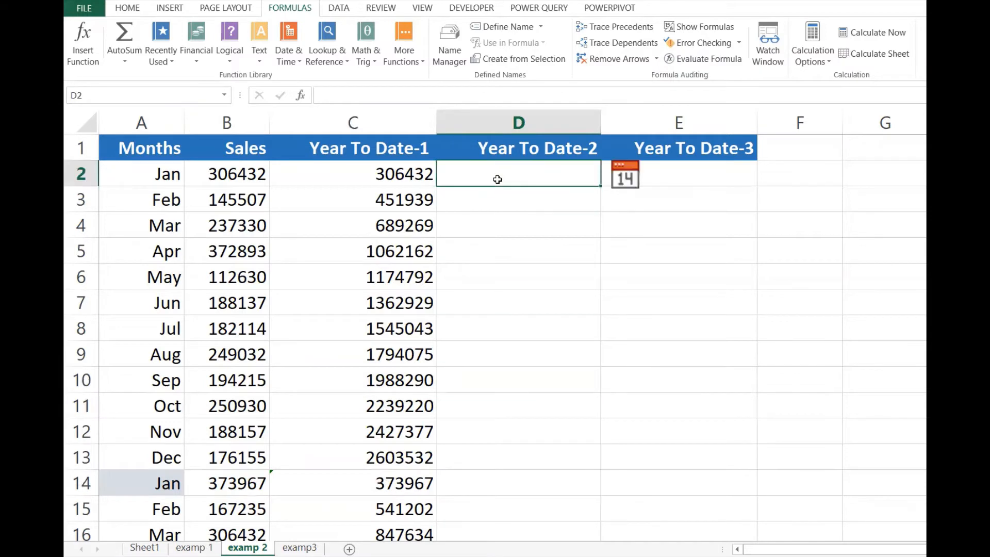
{"action": "type", "text": "=si"}
{"action": "key", "text": "BackSpace"}
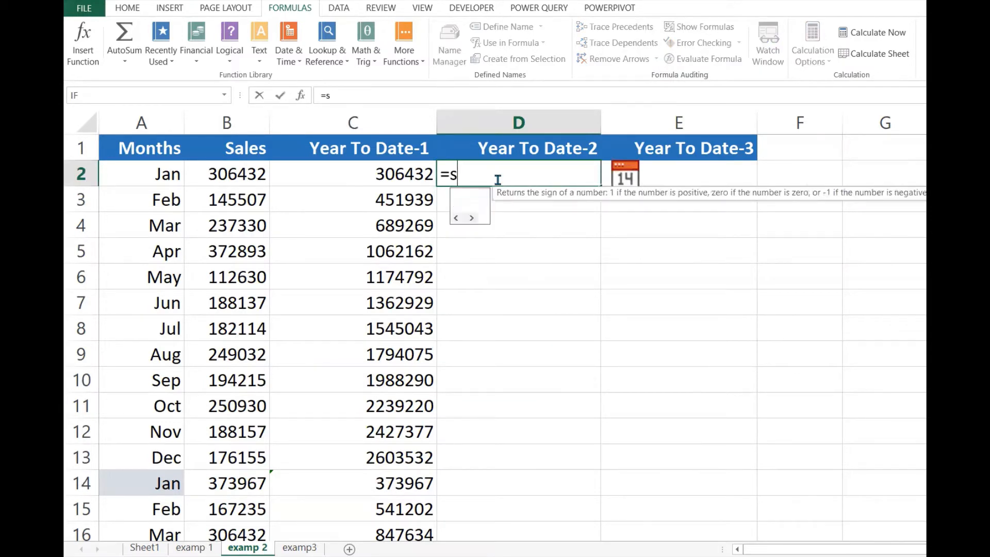
{"action": "type", "text": "um("}
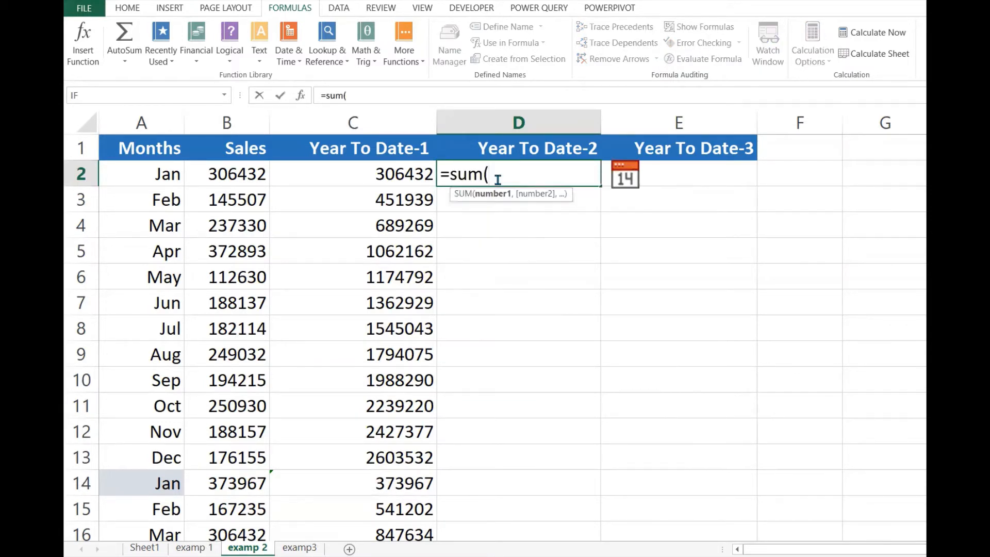
{"action": "left_click", "coordinate": [229, 181]}
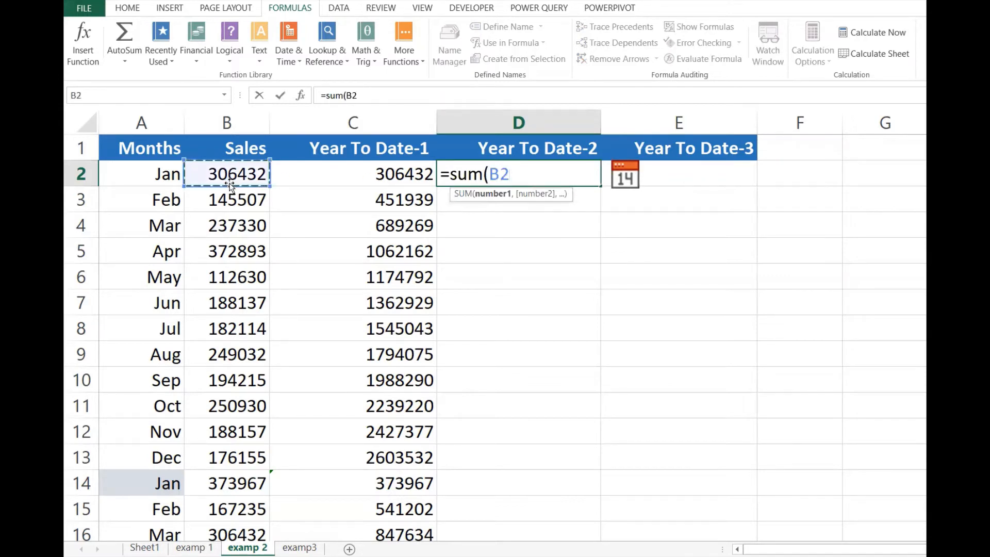
{"action": "type", "text": ":"}
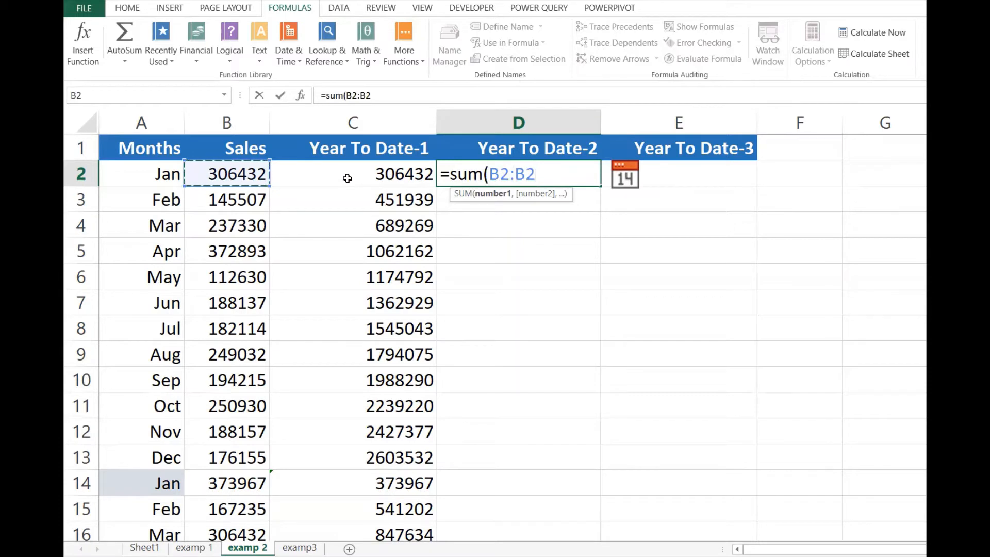
{"action": "type", "text": ")"}
{"action": "key", "text": "Return"}
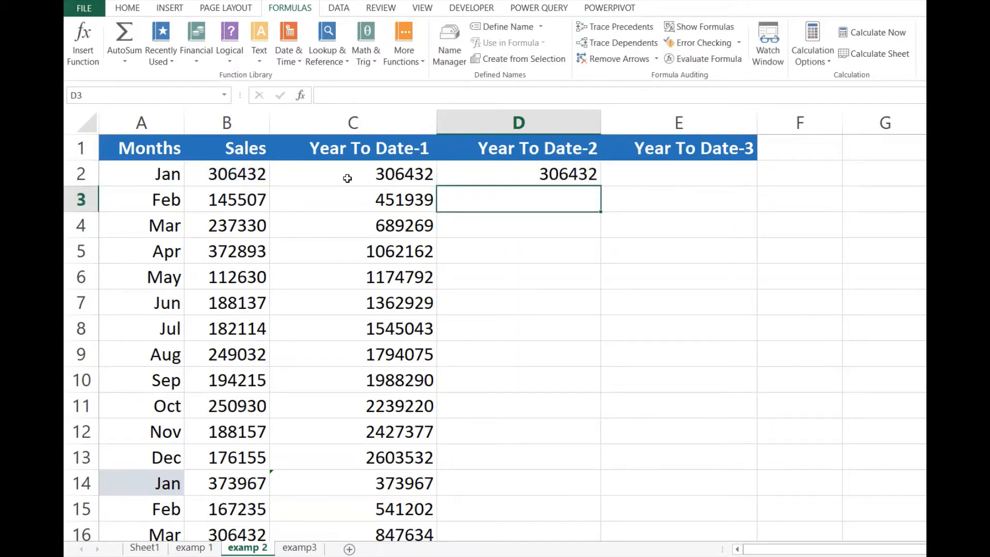
Make the first B2 reference in D2 absolute so that the formula reads =SUM($B$2:B2).
{"action": "left_click", "coordinate": [526, 167]}
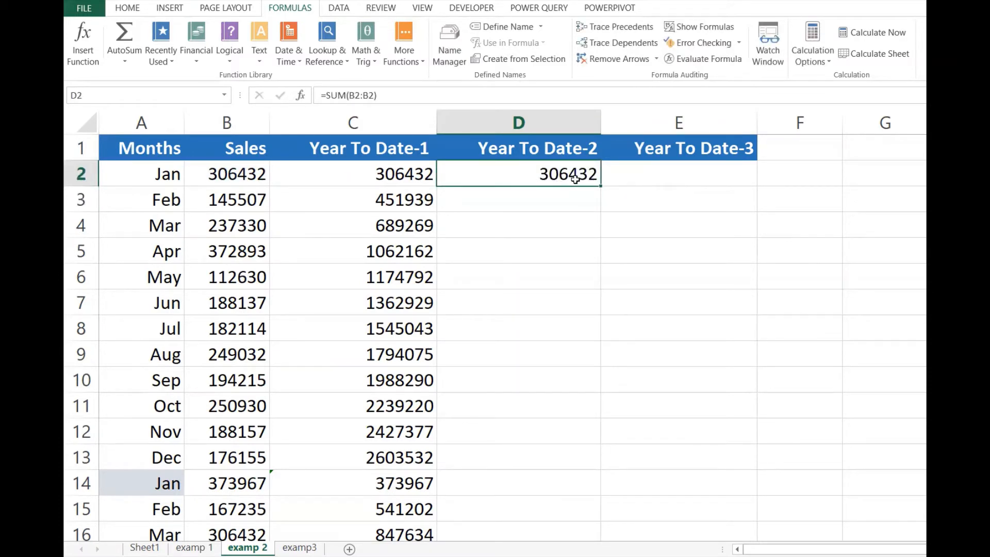
{"action": "left_click", "coordinate": [242, 175]}
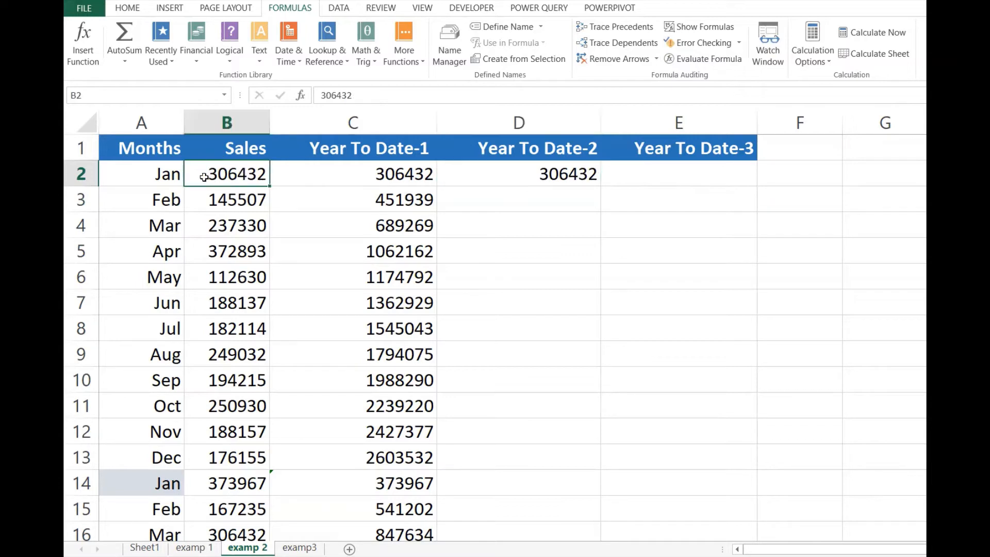
{"action": "left_click_drag", "start_coordinate": [251, 178], "coordinate": [245, 227]}
{"action": "left_click", "coordinate": [547, 170]}
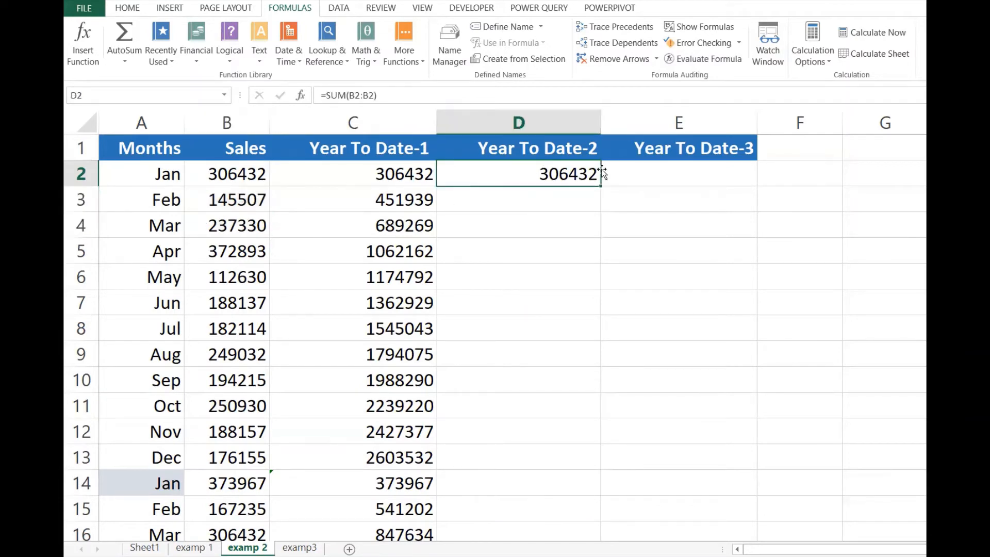
{"action": "left_click", "coordinate": [353, 95]}
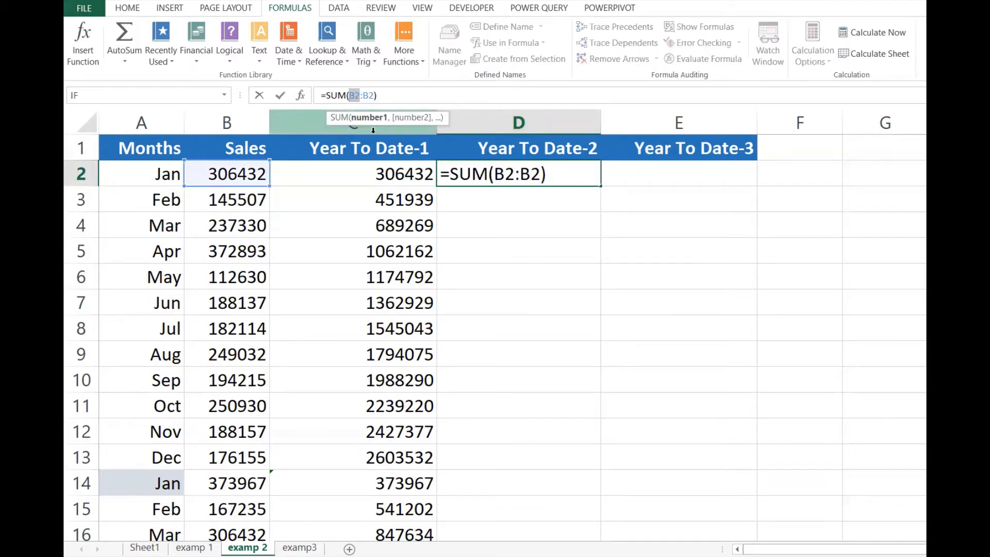
{"action": "key", "text": "F4"}
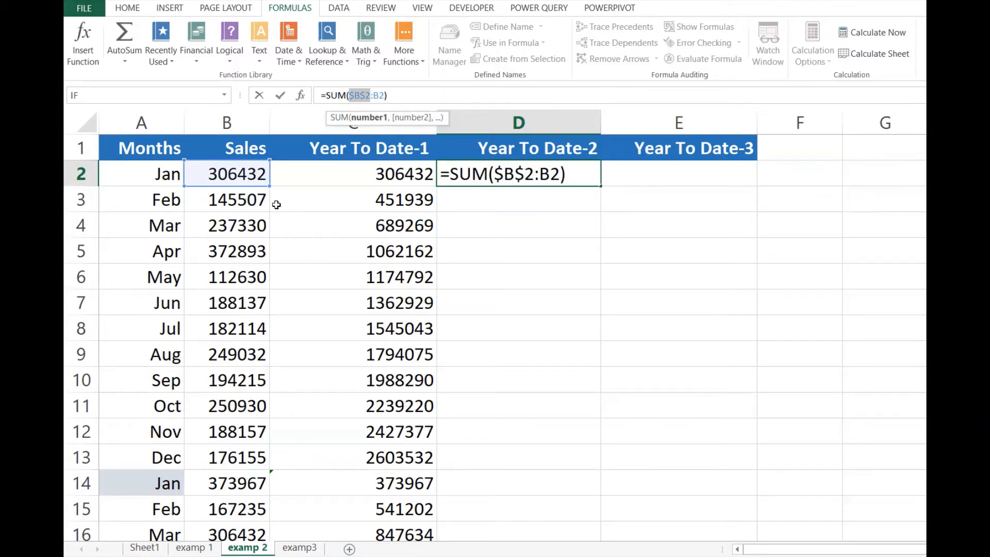
{"action": "key", "text": "Return"}
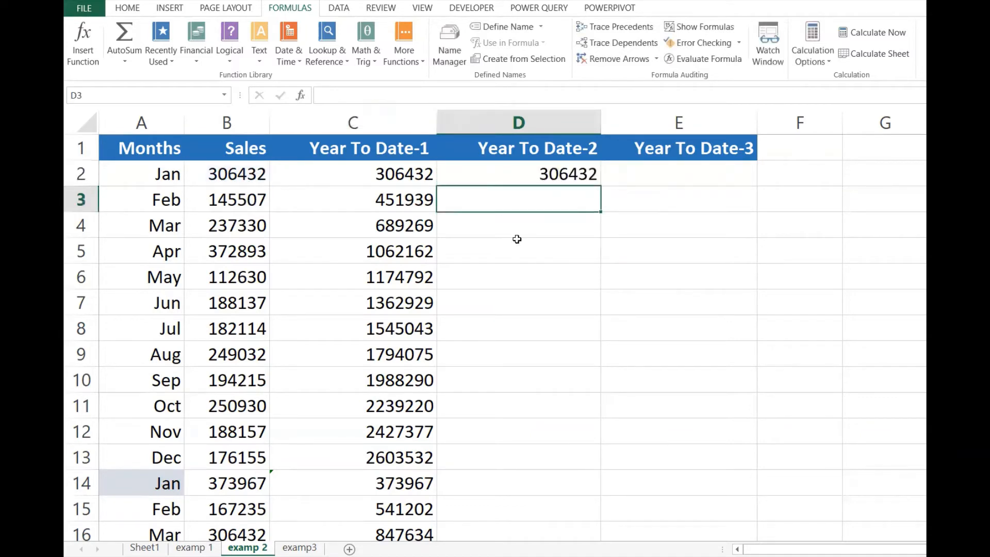
Fill the D2 formula down the Year To Date-2 column to D25 and return to the column header.
{"action": "left_click", "coordinate": [591, 178]}
{"action": "left_click_drag", "start_coordinate": [602, 188], "coordinate": [562, 492]}
{"action": "left_click", "coordinate": [553, 403]}
{"action": "key", "text": "Up"}
{"action": "key", "text": "Up"}
{"action": "key", "text": "Up"}
{"action": "key", "text": "Up"}
{"action": "key", "text": "Up"}
{"action": "key", "text": "Up"}
{"action": "key", "text": "Up"}
{"action": "key", "text": "Up"}
{"action": "key", "text": "Up"}
{"action": "key", "text": "Up"}
{"action": "key", "text": "Up"}
{"action": "key", "text": "Up"}
{"action": "key", "text": "Up"}
{"action": "key", "text": "Up"}
{"action": "key", "text": "Up"}
{"action": "key", "text": "Up"}
{"action": "key", "text": "Up"}
{"action": "key", "text": "Up"}
{"action": "key", "text": "Up"}
{"action": "key", "text": "Up"}
{"action": "key", "text": "Up"}
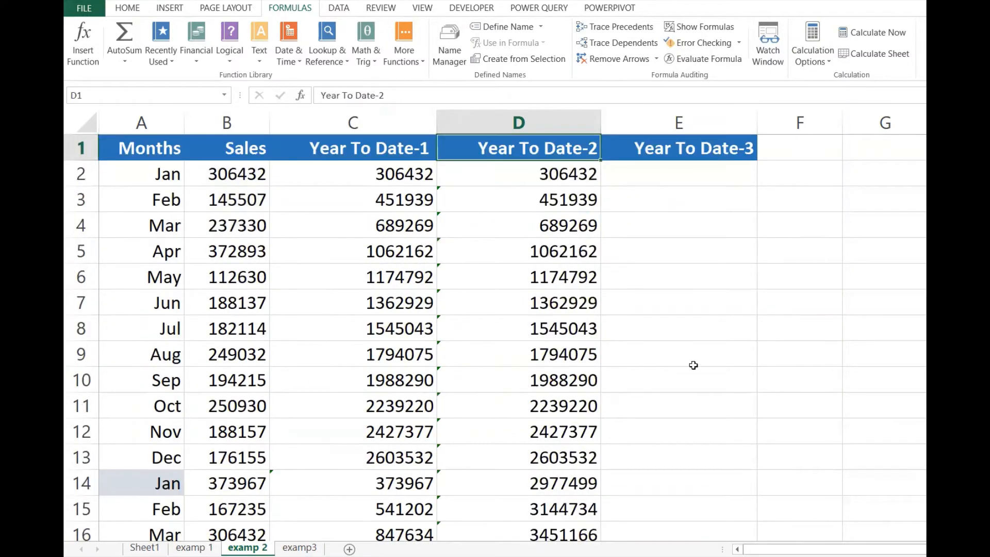
Examine which sales cells the formulas in D4 and D8 add up.
{"action": "left_click", "coordinate": [566, 227]}
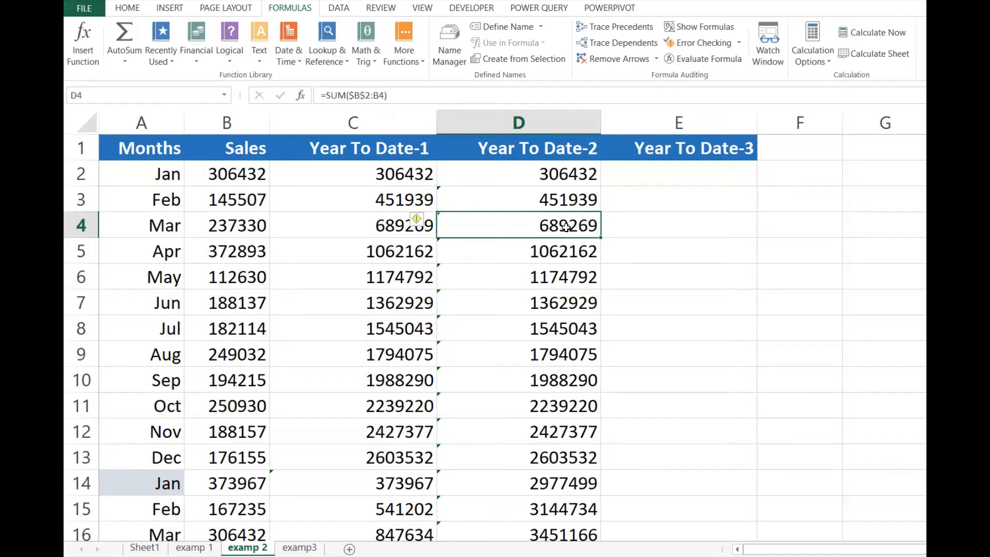
{"action": "double_click", "coordinate": [565, 227]}
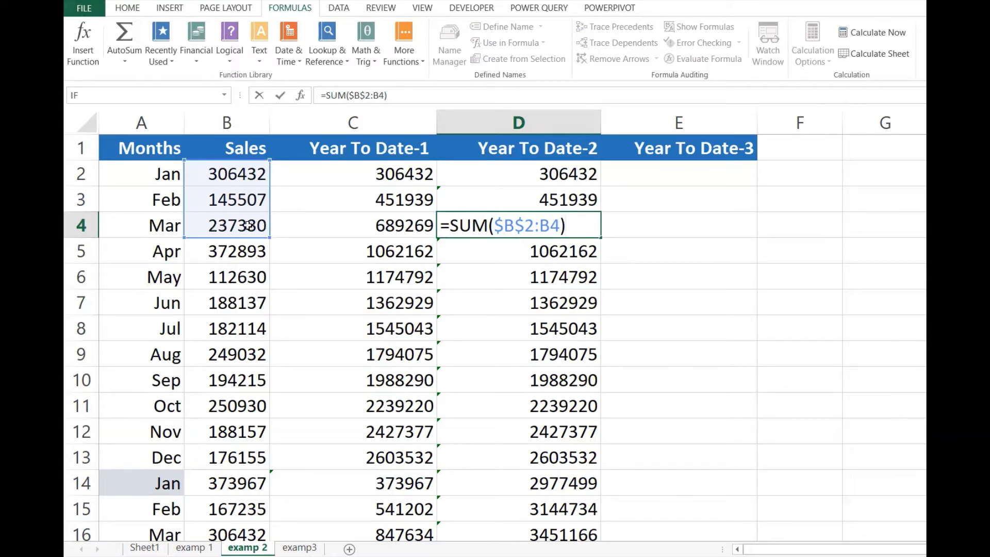
{"action": "left_click", "coordinate": [573, 325]}
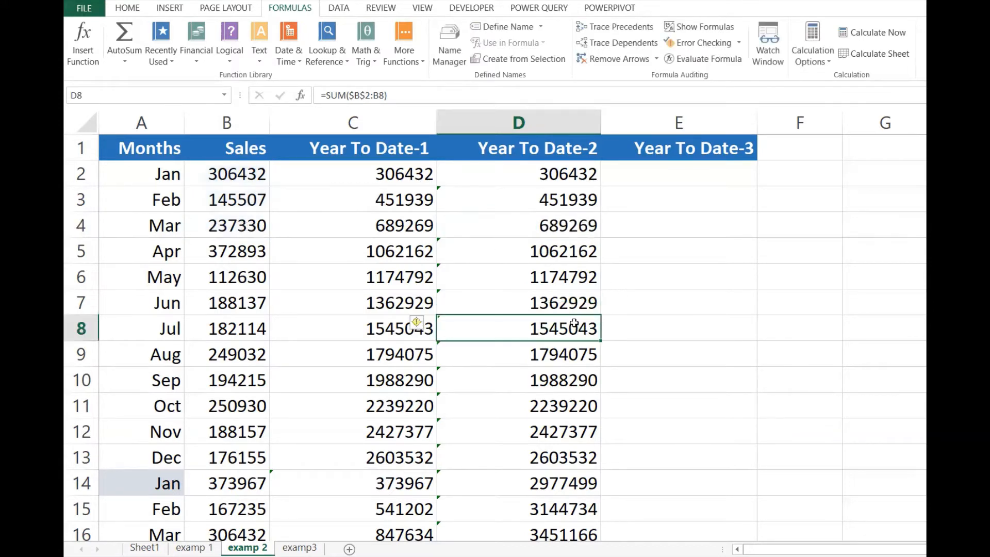
{"action": "double_click", "coordinate": [562, 325]}
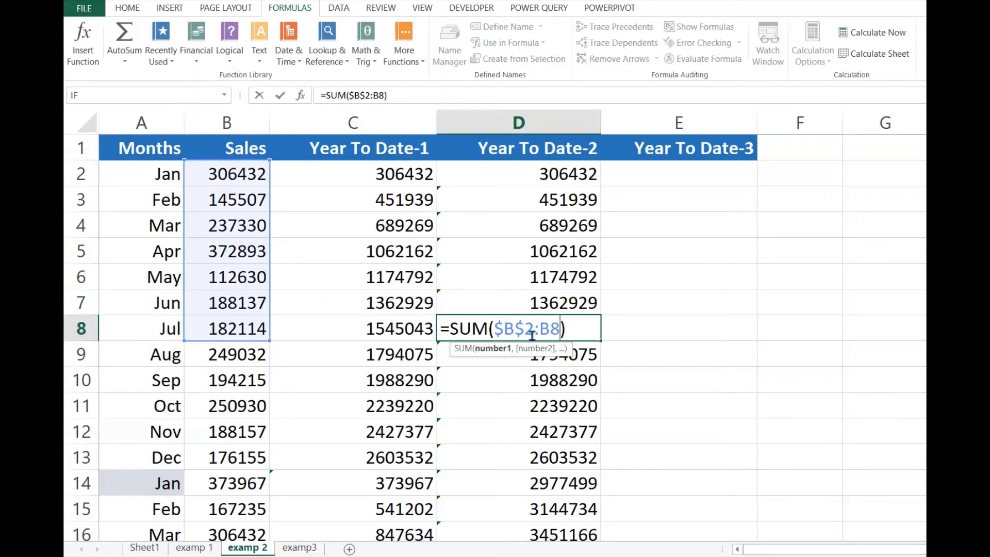
{"action": "left_click", "coordinate": [550, 384]}
{"action": "left_click", "coordinate": [562, 332]}
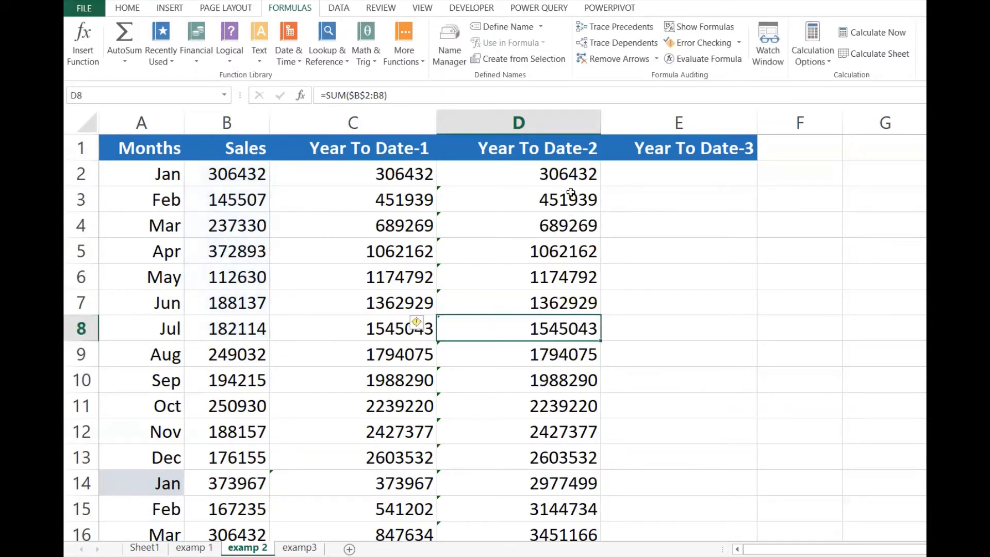
Review the Year To Date-2 column and compare its second January total in row 14 with the Year To Date-1 column.
{"action": "left_click_drag", "start_coordinate": [567, 176], "coordinate": [598, 522]}
{"action": "left_click_drag", "start_coordinate": [541, 329], "coordinate": [536, 309]}
{"action": "left_click", "coordinate": [536, 309]}
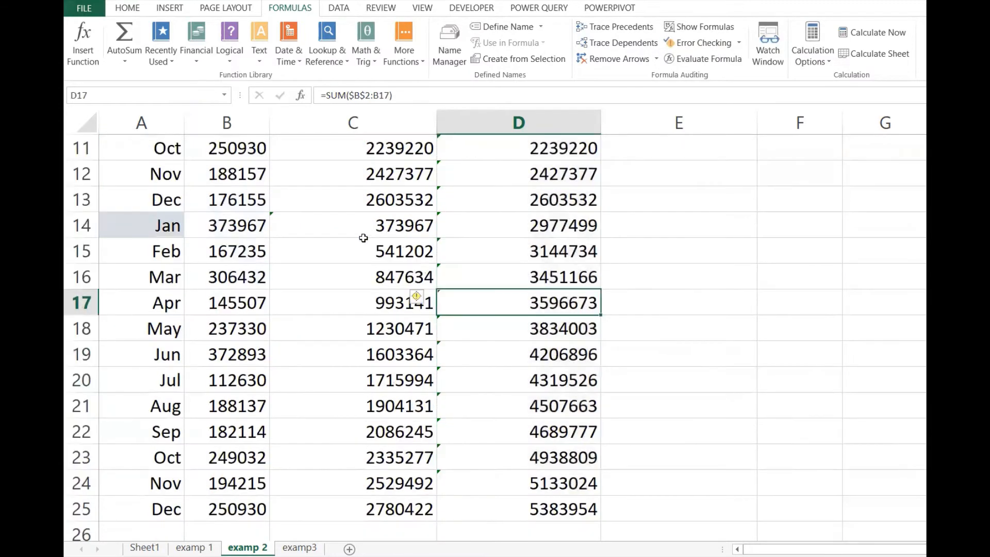
{"action": "left_click", "coordinate": [338, 242]}
{"action": "left_click", "coordinate": [528, 233]}
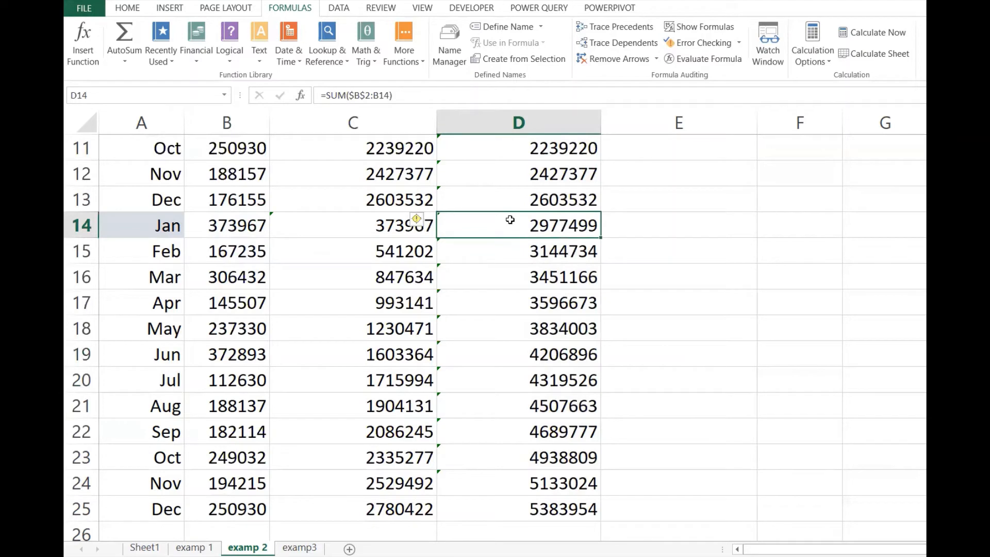
{"action": "left_click", "coordinate": [410, 223]}
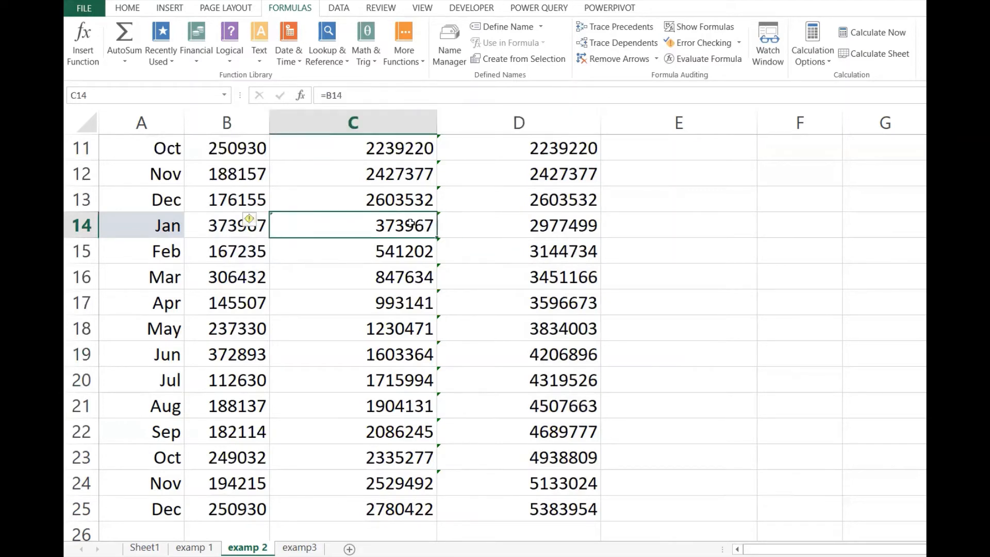
{"action": "left_click", "coordinate": [538, 226]}
{"action": "left_click", "coordinate": [562, 204]}
Change the formula in D14 to =SUM($B$14:B14) to restart the total for the new year, and compare it with C14.
{"action": "left_click", "coordinate": [562, 222]}
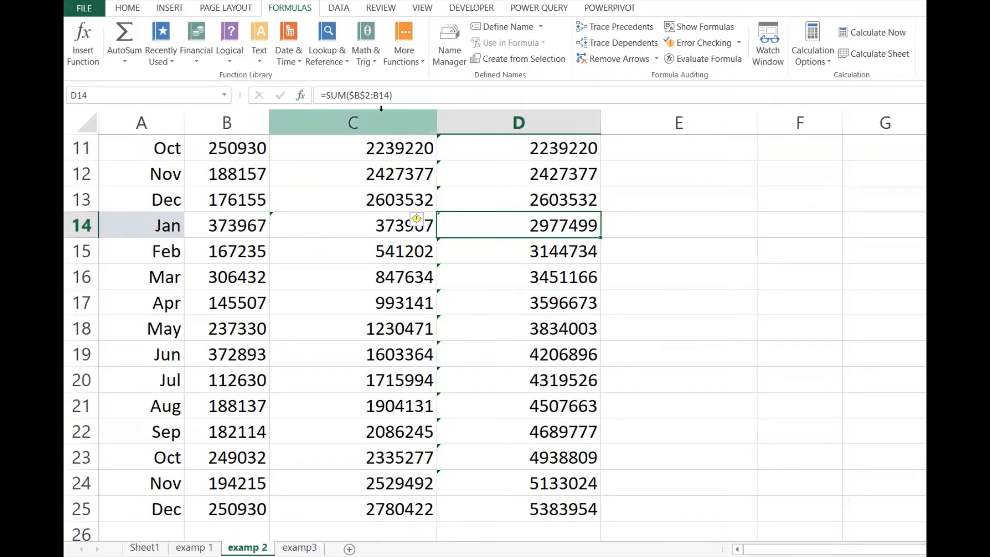
{"action": "left_click", "coordinate": [367, 96]}
{"action": "key", "text": "BackSpace"}
{"action": "type", "text": "14"}
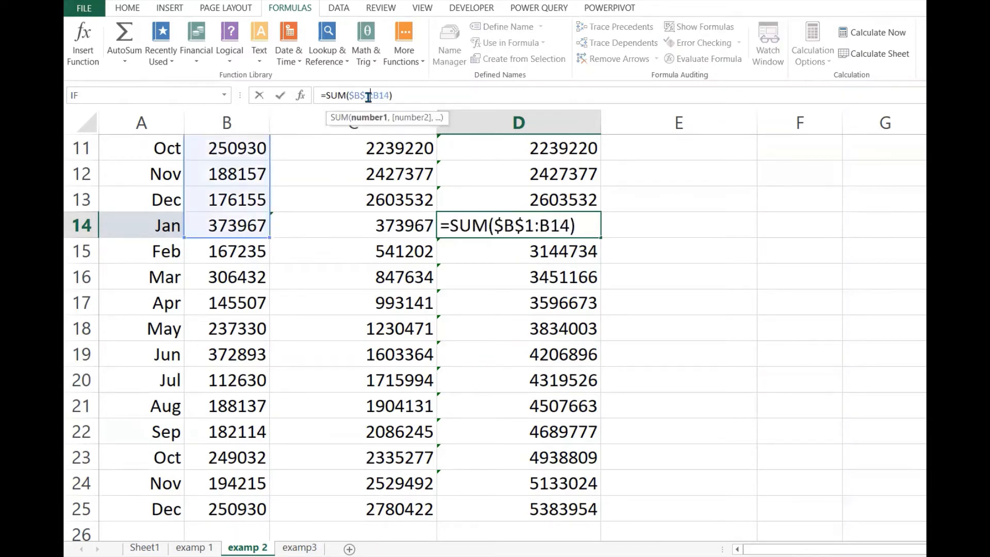
{"action": "key", "text": "Return"}
{"action": "left_click", "coordinate": [554, 228]}
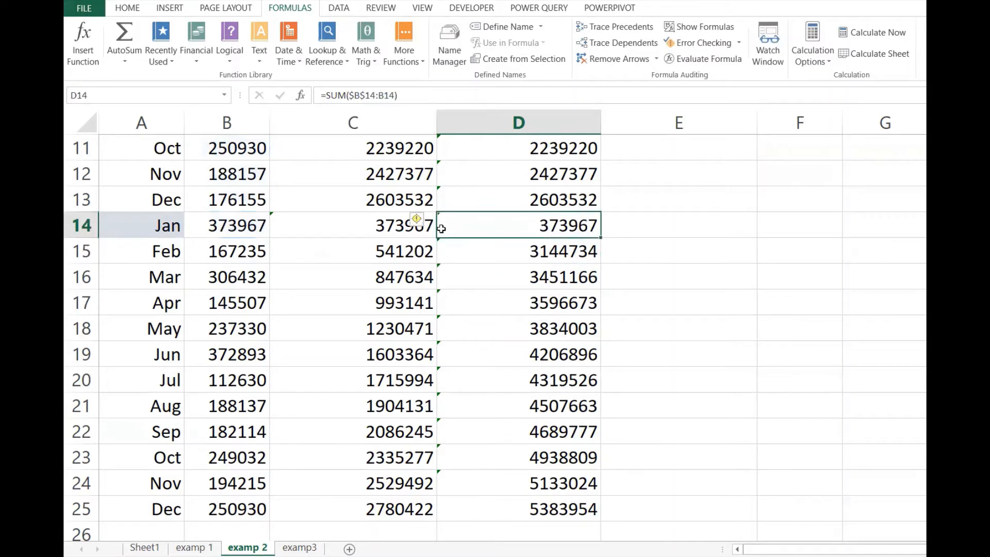
{"action": "left_click", "coordinate": [361, 225]}
Fill the D14 formula down through December in D25.
{"action": "left_click", "coordinate": [588, 229]}
{"action": "left_click_drag", "start_coordinate": [593, 238], "coordinate": [590, 510]}
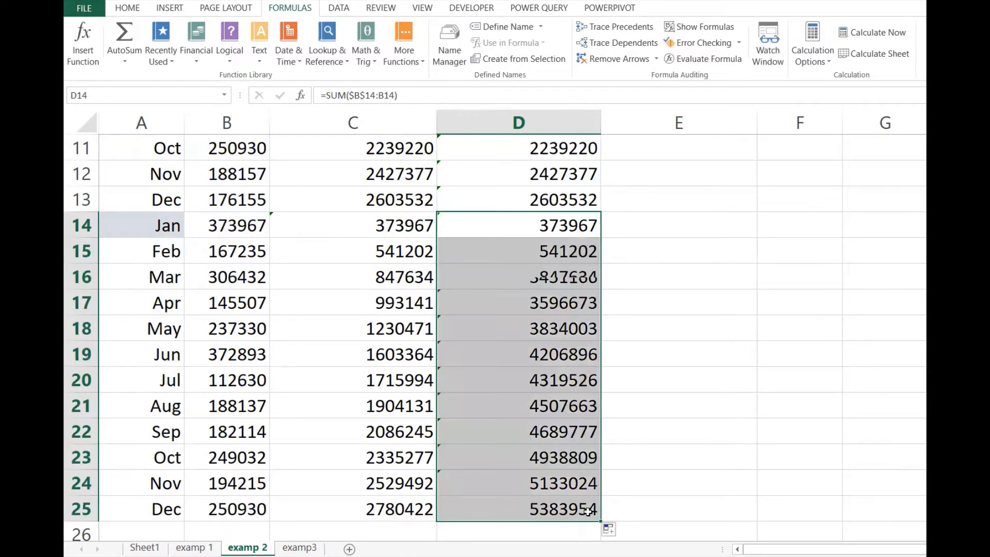
{"action": "left_click", "coordinate": [562, 386]}
Review the second-year totals in D14:D25 and examine which sales cells the formula in D16 adds up.
{"action": "left_click_drag", "start_coordinate": [568, 226], "coordinate": [591, 508]}
{"action": "left_click", "coordinate": [569, 285]}
{"action": "double_click", "coordinate": [568, 285]}
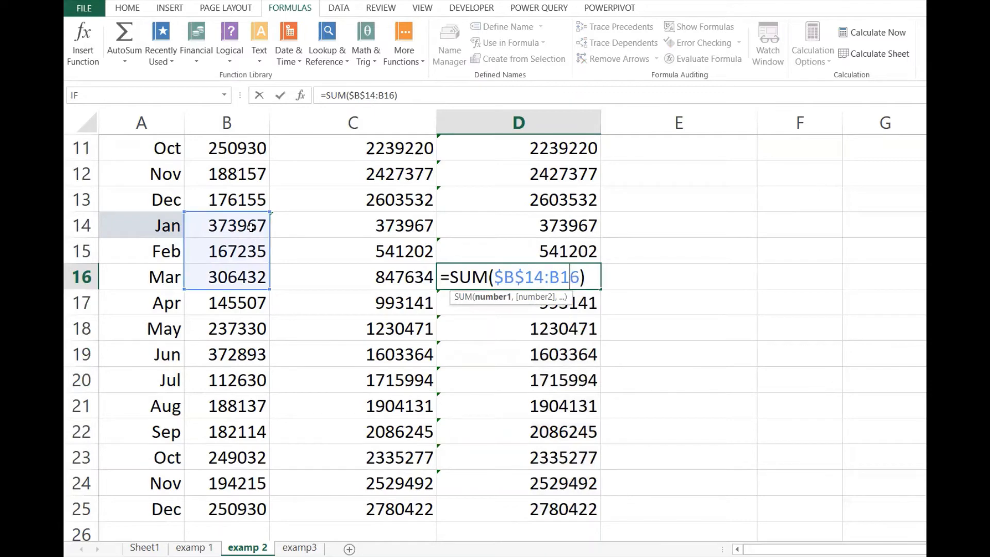
{"action": "key", "text": "Return"}
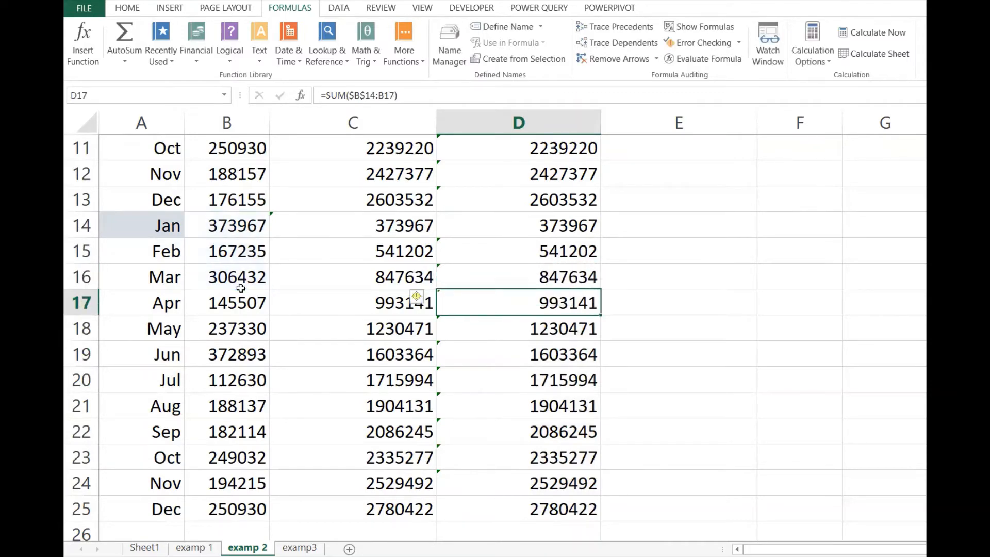
Review the Year To Date-2 totals from October in row 23 back up to the first January.
{"action": "left_click", "coordinate": [471, 457]}
{"action": "key", "text": "Up"}
{"action": "key", "text": "Up"}
{"action": "key", "text": "Up"}
{"action": "key", "text": "Up"}
{"action": "key", "text": "Up"}
{"action": "key", "text": "Up"}
{"action": "key", "text": "Up"}
{"action": "key", "text": "Up"}
{"action": "key", "text": "Up"}
{"action": "key", "text": "Up"}
{"action": "key", "text": "Up"}
{"action": "key", "text": "Up"}
{"action": "key", "text": "Up"}
{"action": "key", "text": "Up"}
{"action": "key", "text": "Up"}
{"action": "key", "text": "Up"}
{"action": "key", "text": "Up"}
{"action": "key", "text": "Up"}
{"action": "key", "text": "Up"}
{"action": "key", "text": "Up"}
{"action": "key", "text": "Up"}
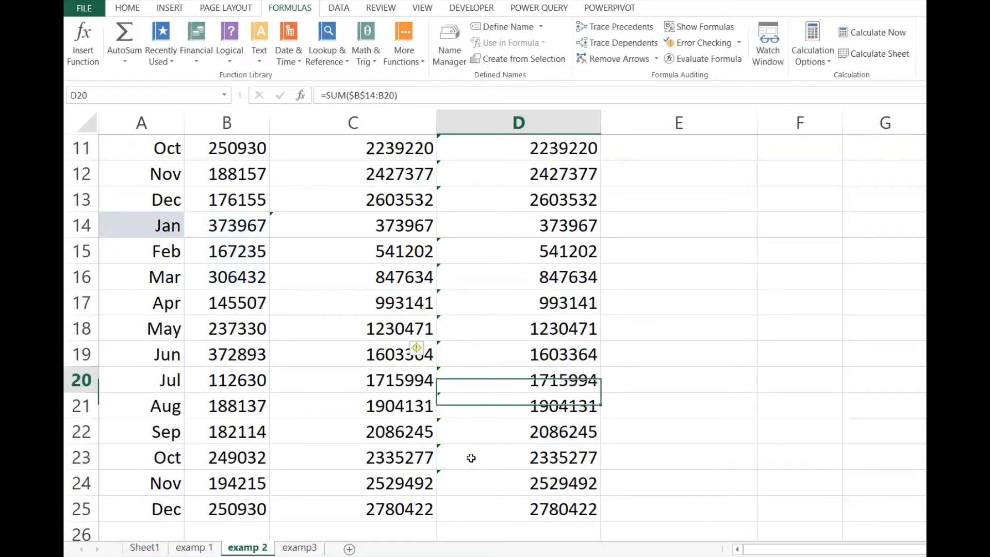
{"action": "left_click", "coordinate": [668, 208]}
{"action": "left_click", "coordinate": [700, 179]}
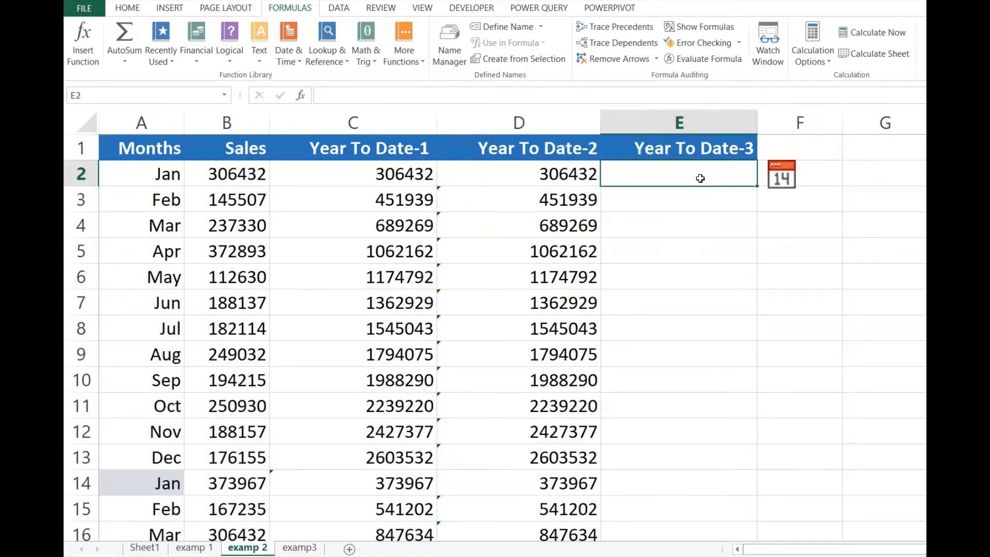
{"action": "left_click", "coordinate": [695, 205]}
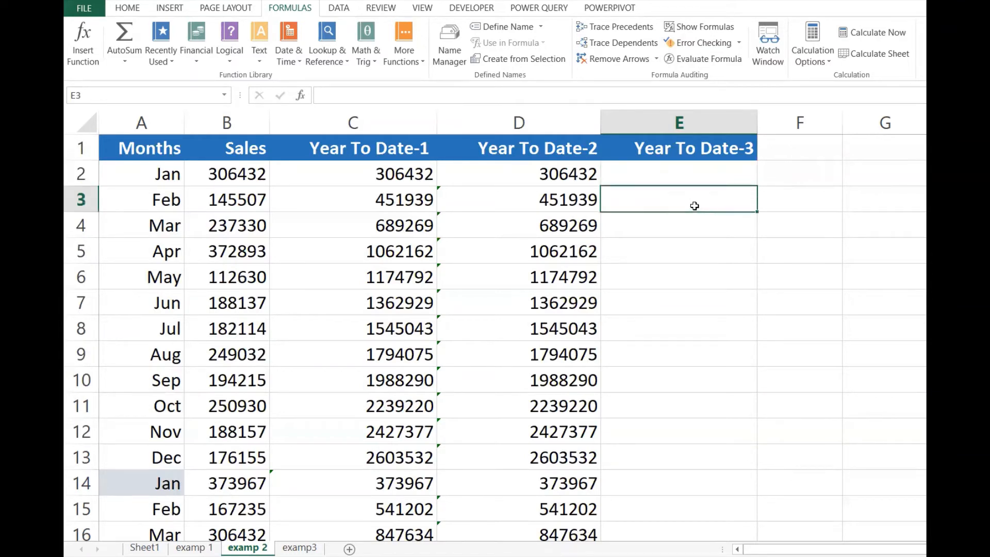
{"action": "left_click", "coordinate": [667, 173]}
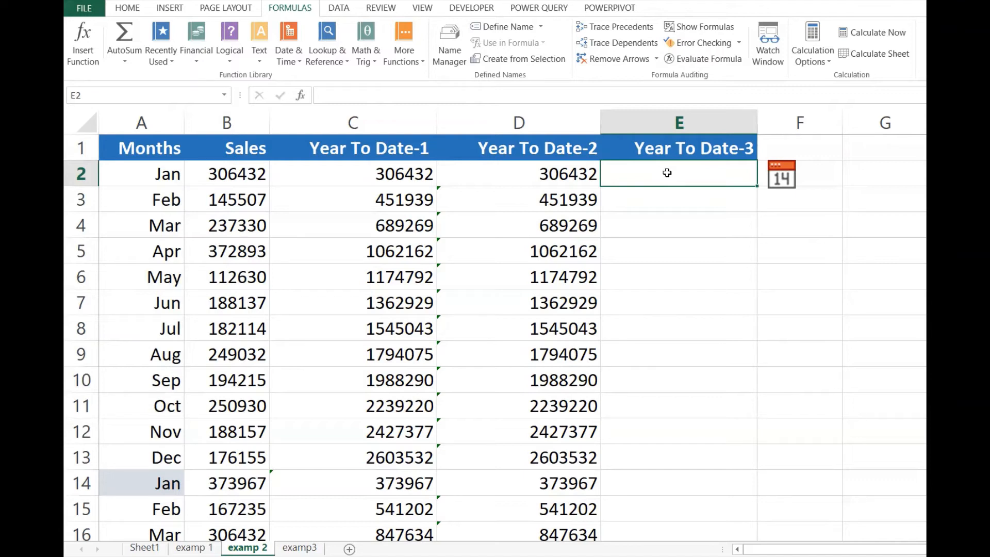
{"action": "type", "text": "=sum"}
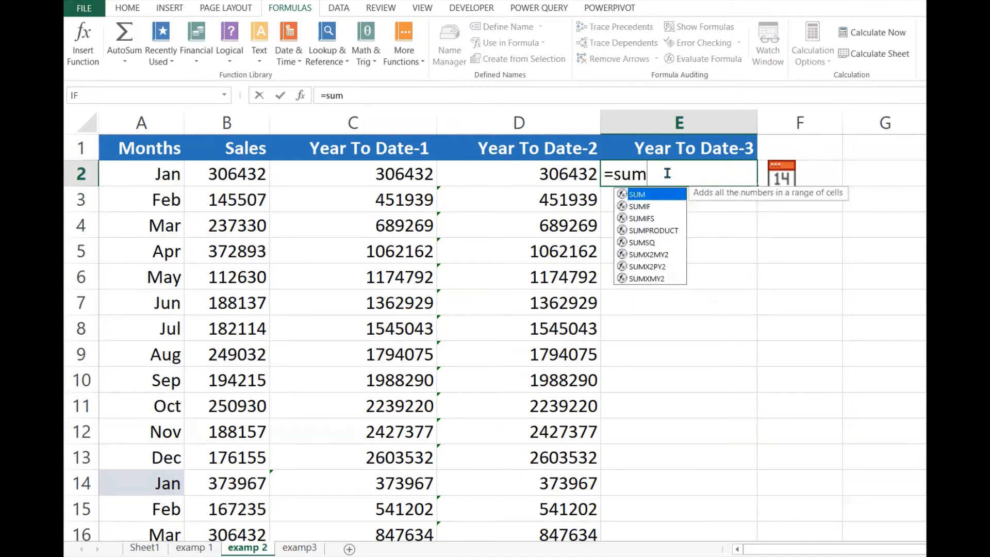
{"action": "type", "text": "("}
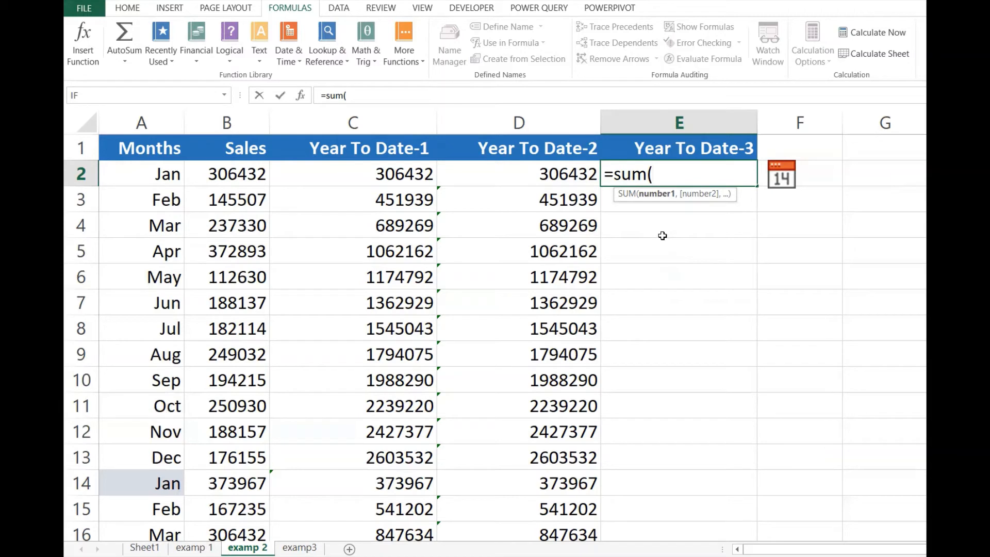
{"action": "key", "text": "BackSpace"}
{"action": "key", "text": "BackSpace"}
{"action": "key", "text": "BackSpace"}
{"action": "key", "text": "BackSpace"}
{"action": "type", "text": "se"}
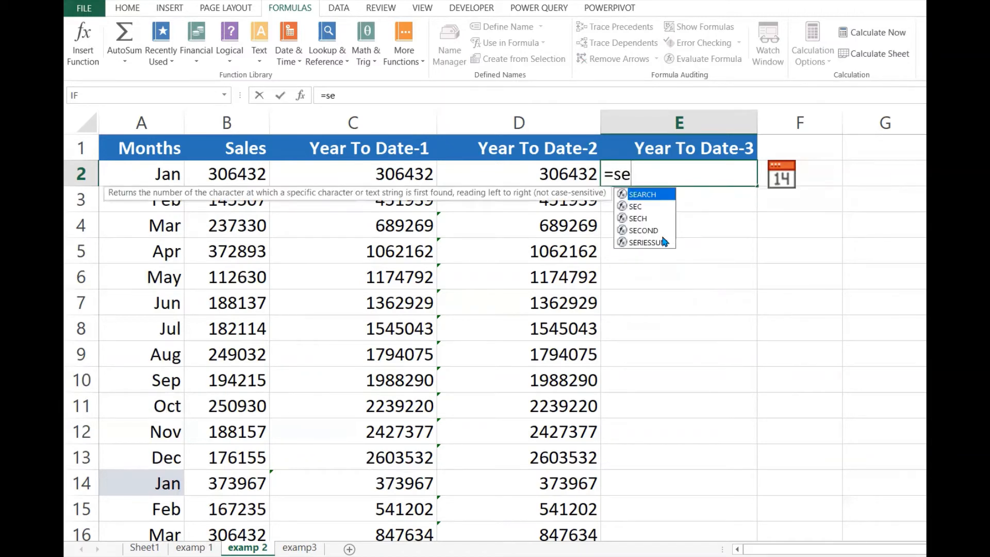
{"action": "key", "text": "BackSpace"}
{"action": "key", "text": "BackSpace"}
Enter =OFFSET(B2,0,0,-1) in E2 and compare its result with the January sales in B2.
{"action": "type", "text": "offset("}
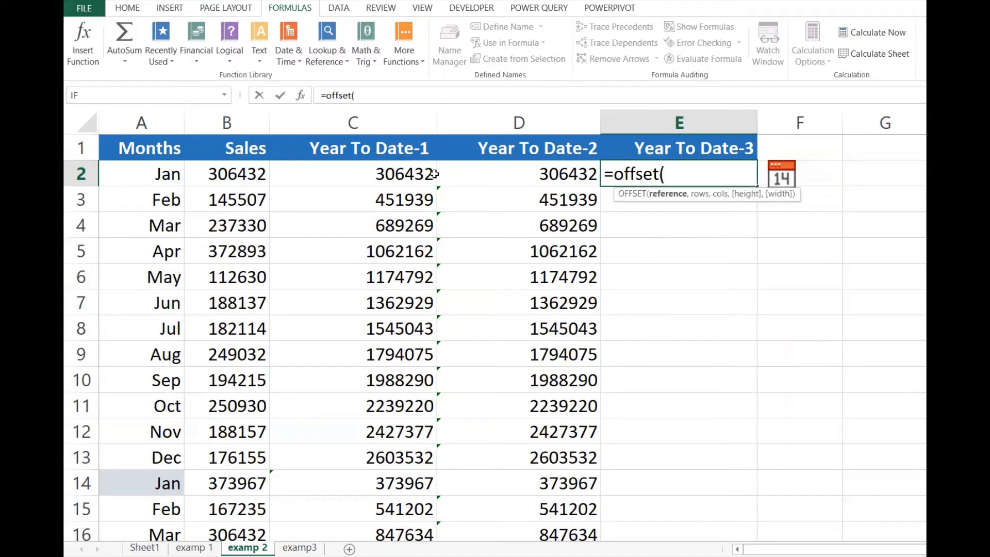
{"action": "left_click", "coordinate": [243, 174]}
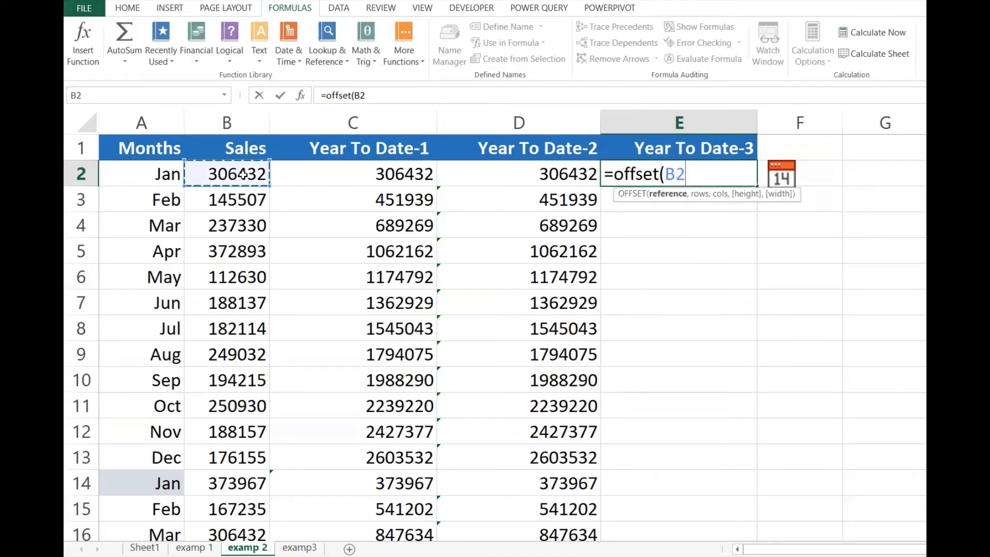
{"action": "type", "text": ","}
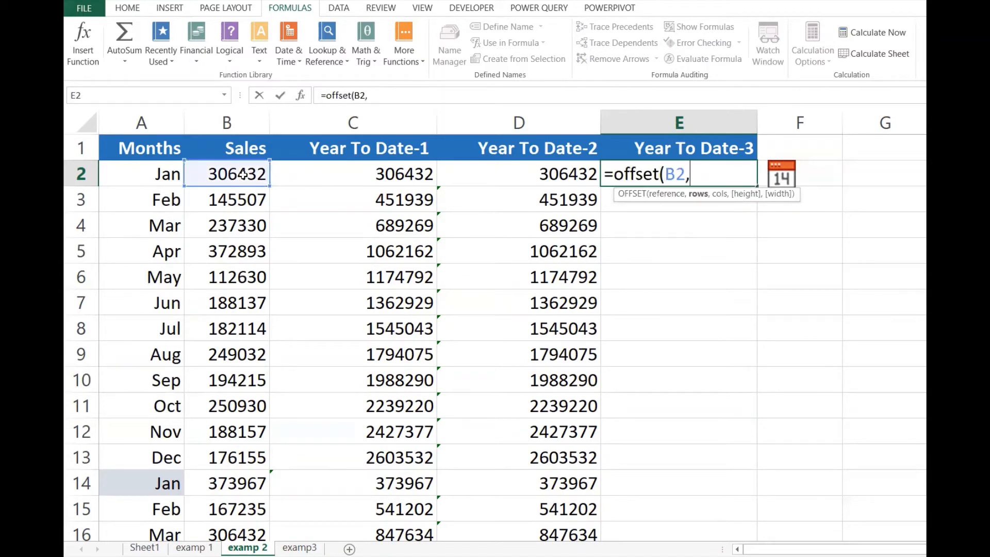
{"action": "type", "text": "0,"}
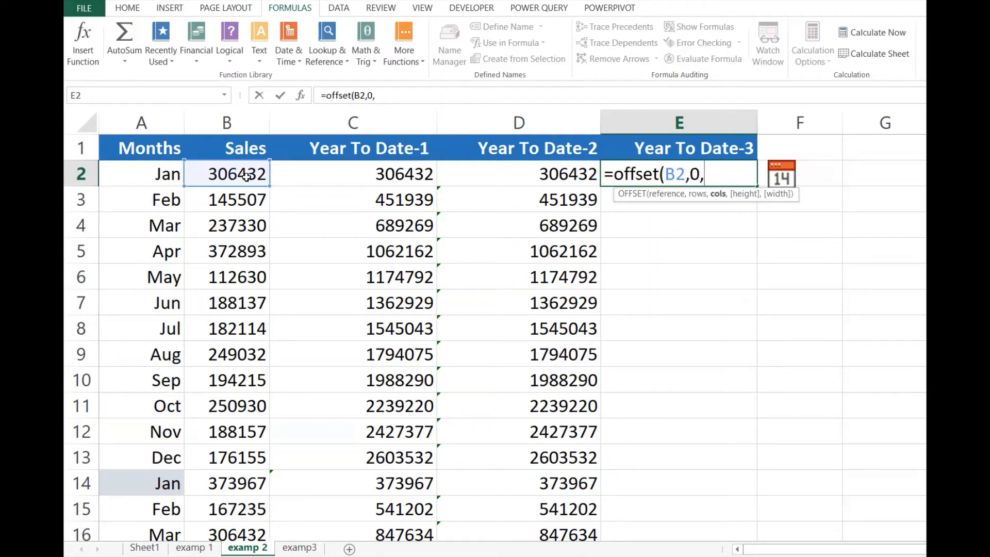
{"action": "type", "text": "0"}
{"action": "type", "text": ","}
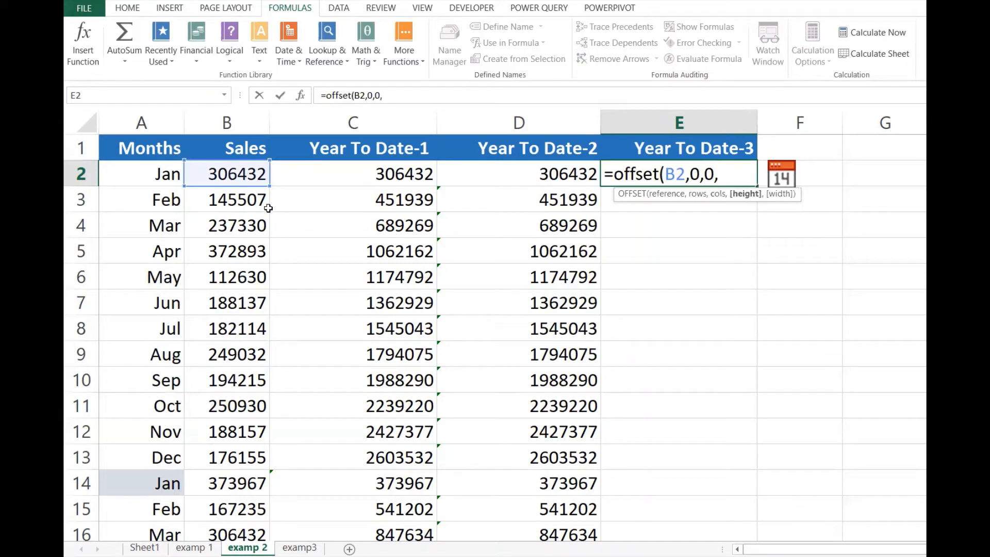
{"action": "type", "text": "1"}
{"action": "key", "text": "BackSpace"}
{"action": "type", "text": "-1"}
{"action": "type", "text": ")"}
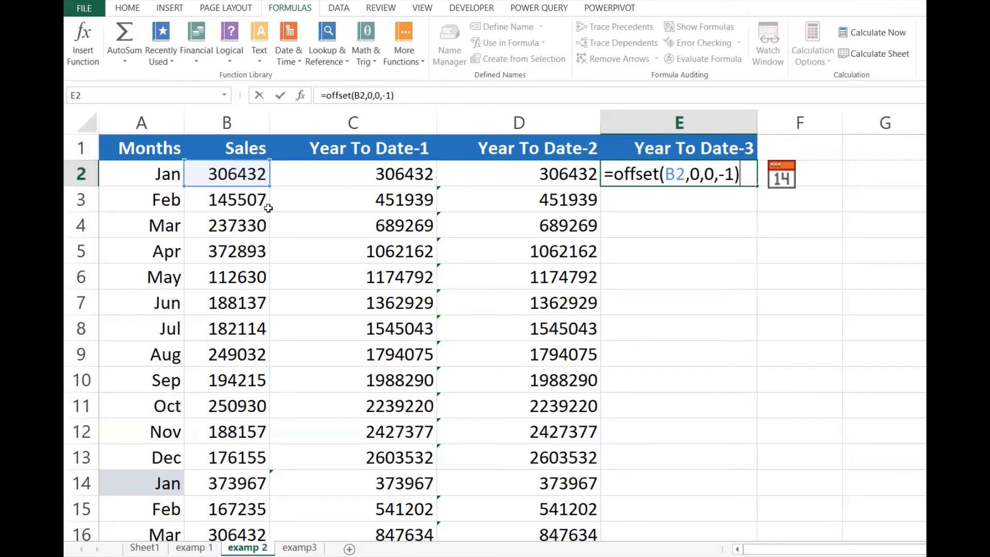
{"action": "key", "text": "Return"}
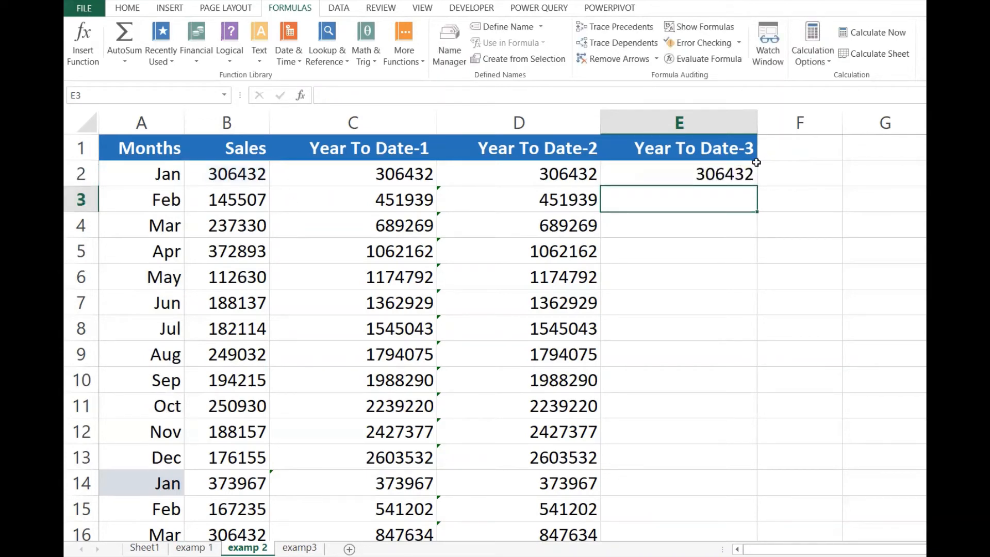
{"action": "left_click", "coordinate": [723, 174]}
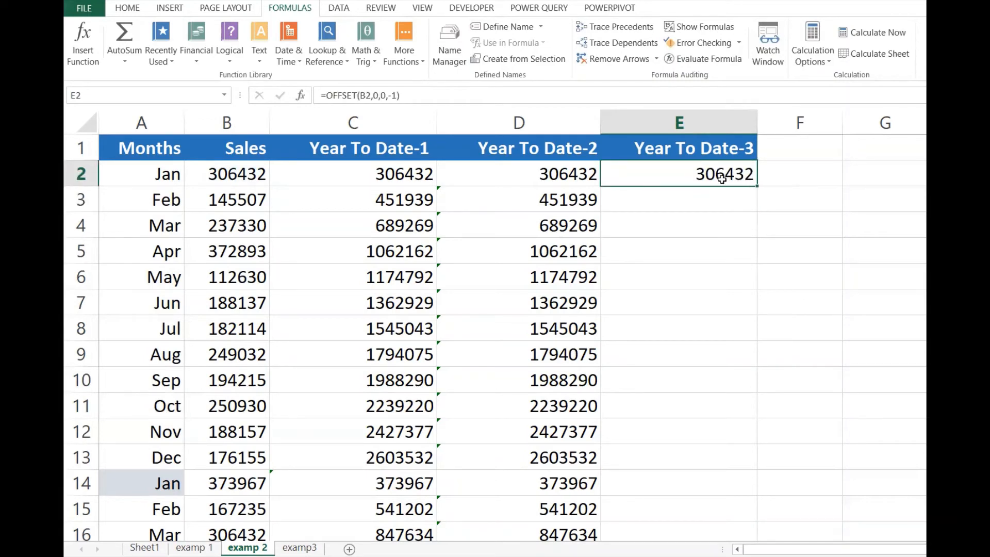
{"action": "left_click", "coordinate": [252, 176]}
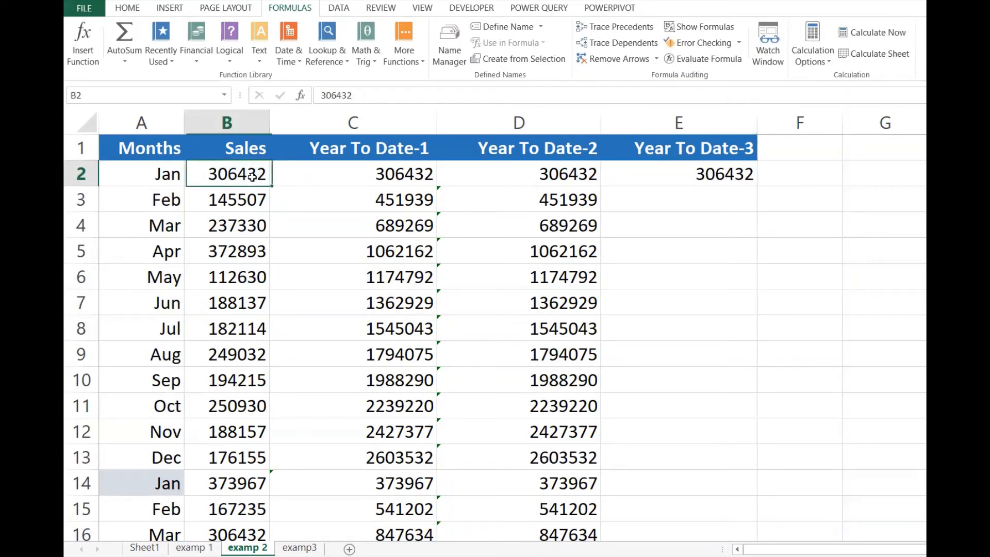
Wrap the OFFSET formula in E2 in a SUM so it reads =SUM(OFFSET(B2,0,0,-1)).
{"action": "left_click", "coordinate": [722, 175]}
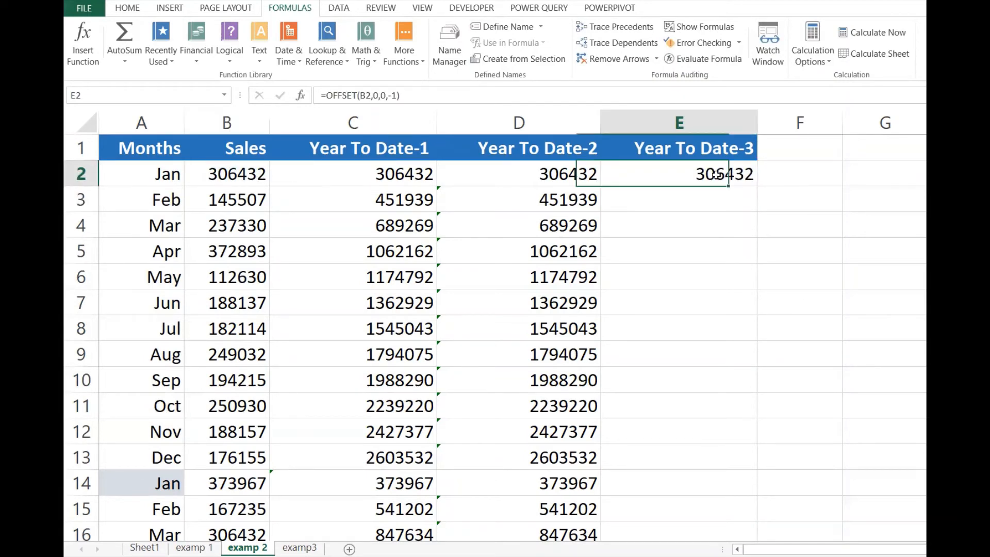
{"action": "left_click", "coordinate": [325, 96]}
{"action": "type", "text": "sum"}
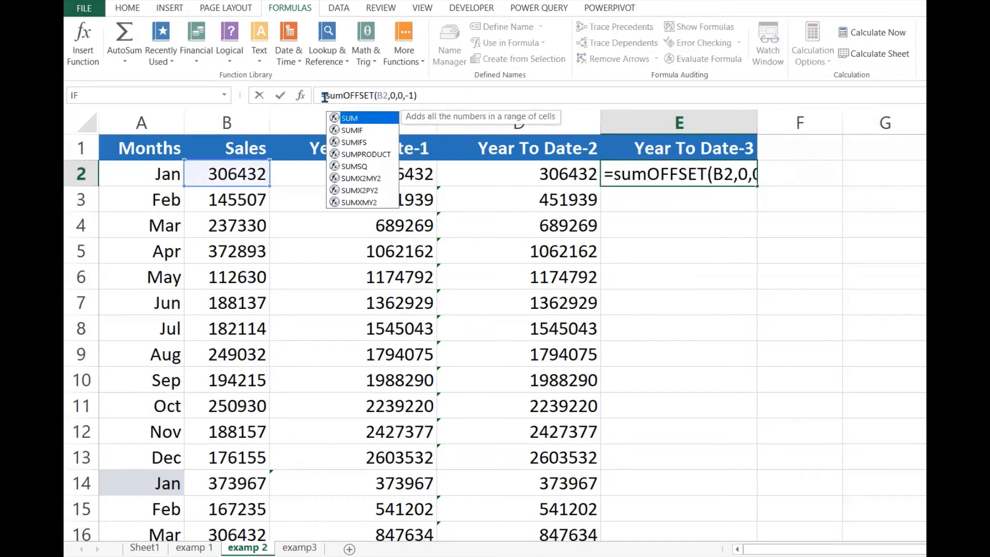
{"action": "type", "text": "9"}
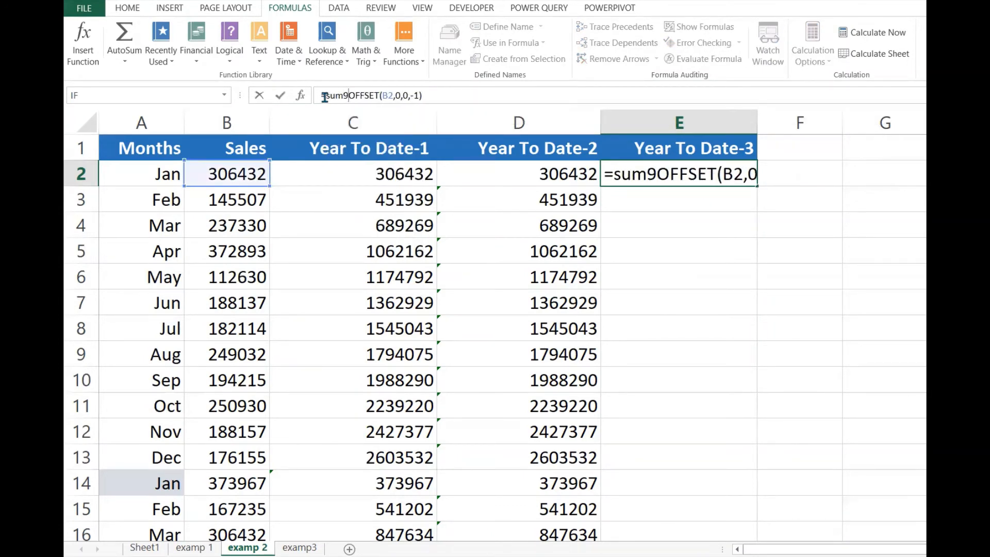
{"action": "key", "text": "BackSpace"}
{"action": "type", "text": "("}
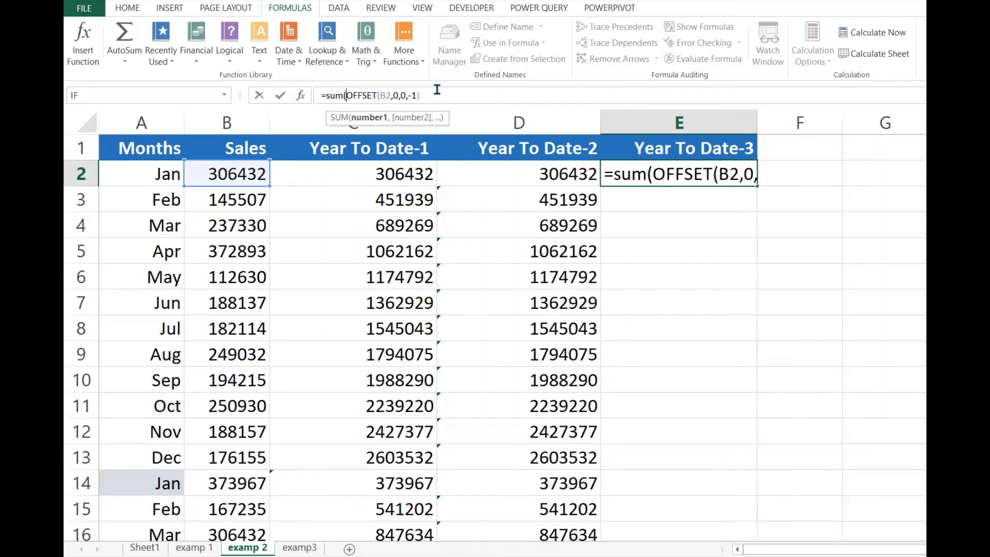
{"action": "type", "text": ")"}
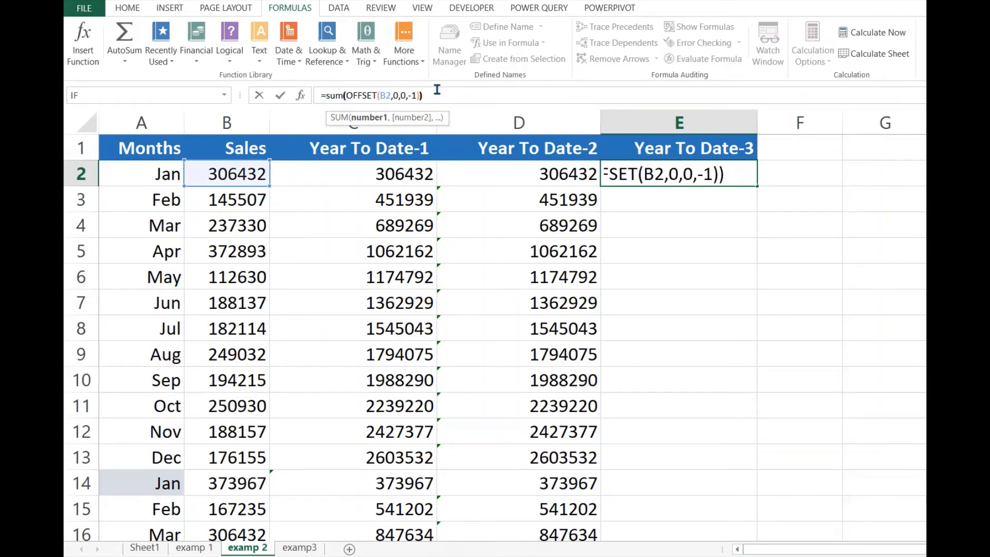
{"action": "key", "text": "Return"}
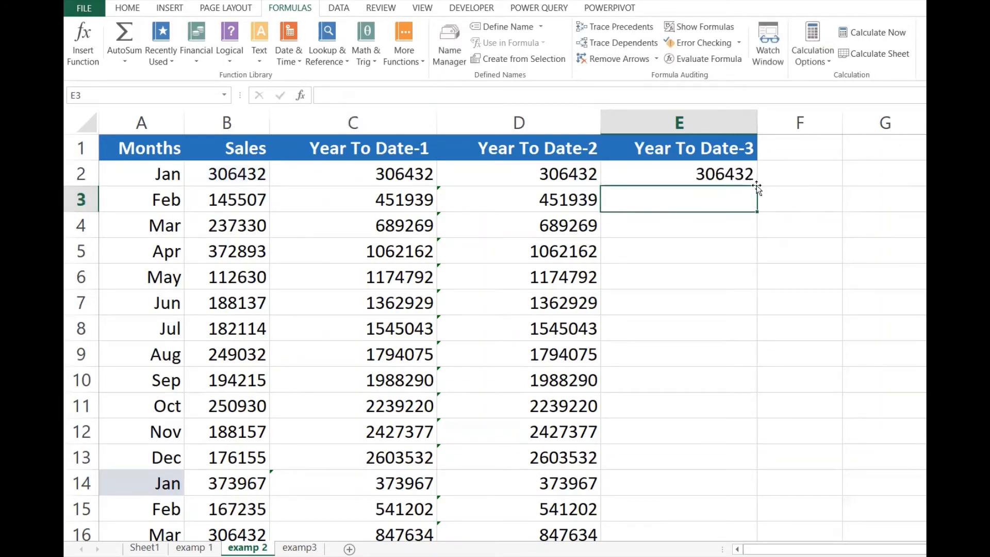
Copy the SUM and OFFSET formula from E2 into E3 for February.
{"action": "left_click", "coordinate": [733, 174]}
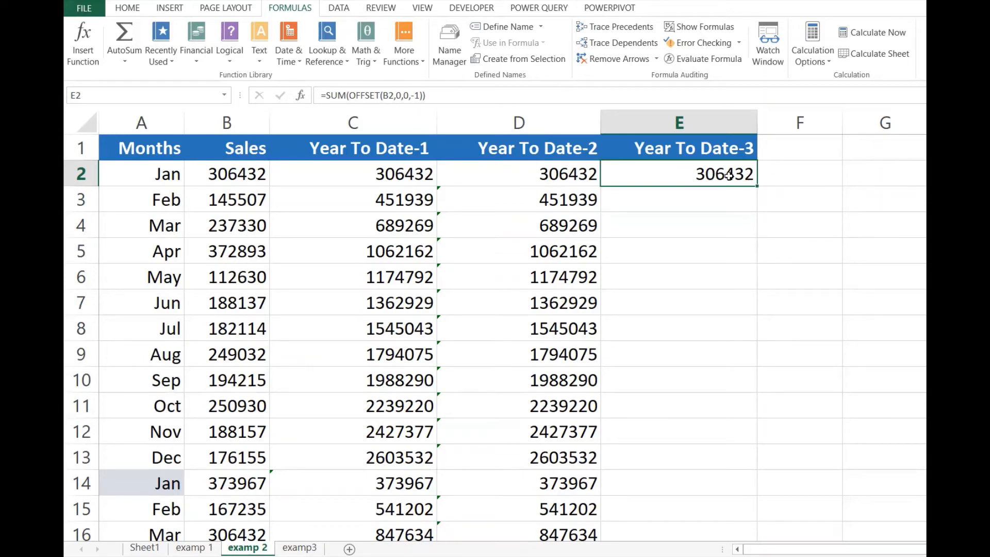
{"action": "left_click", "coordinate": [715, 199]}
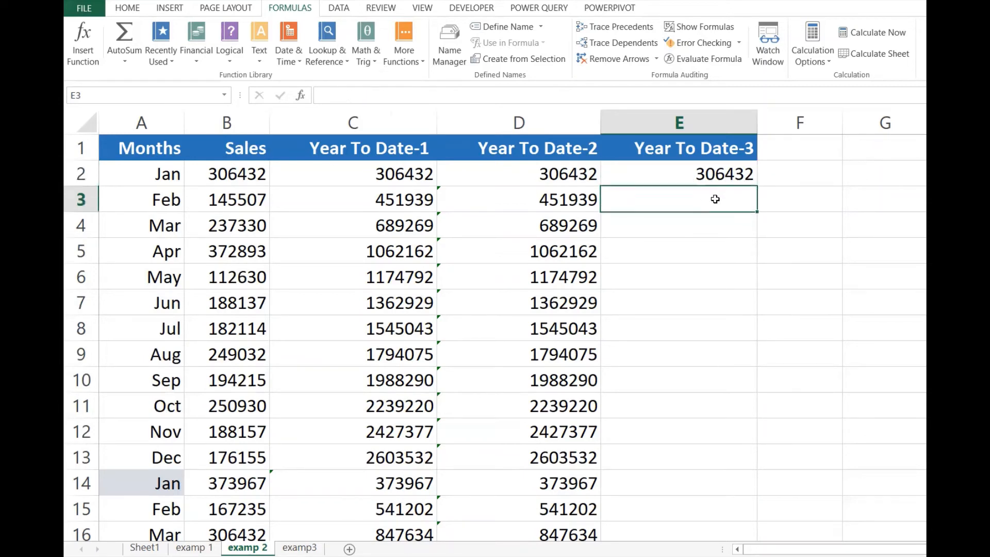
{"action": "left_click", "coordinate": [732, 176]}
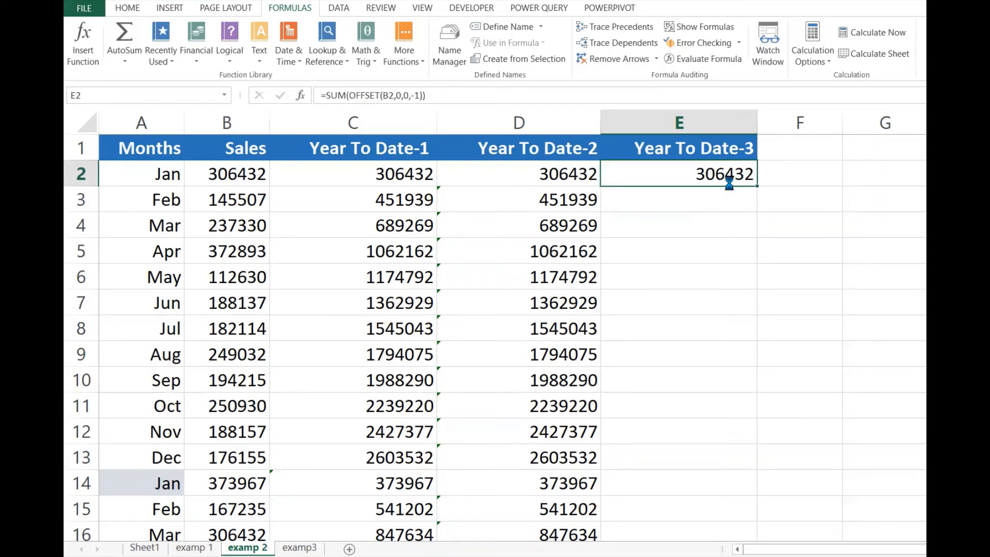
{"action": "key", "text": "ctrl+c"}
{"action": "left_click", "coordinate": [700, 198]}
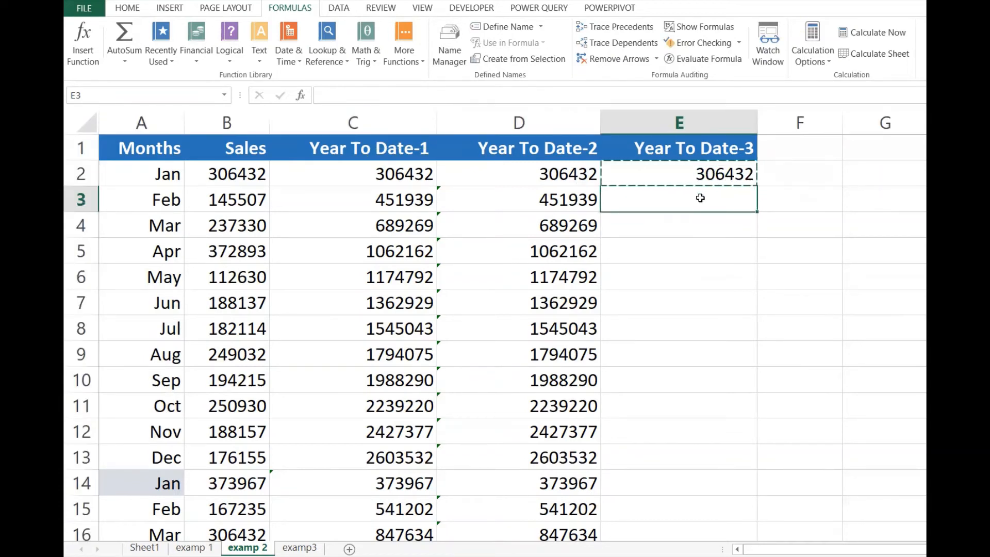
{"action": "key", "text": "Return"}
{"action": "left_click", "coordinate": [856, 213]}
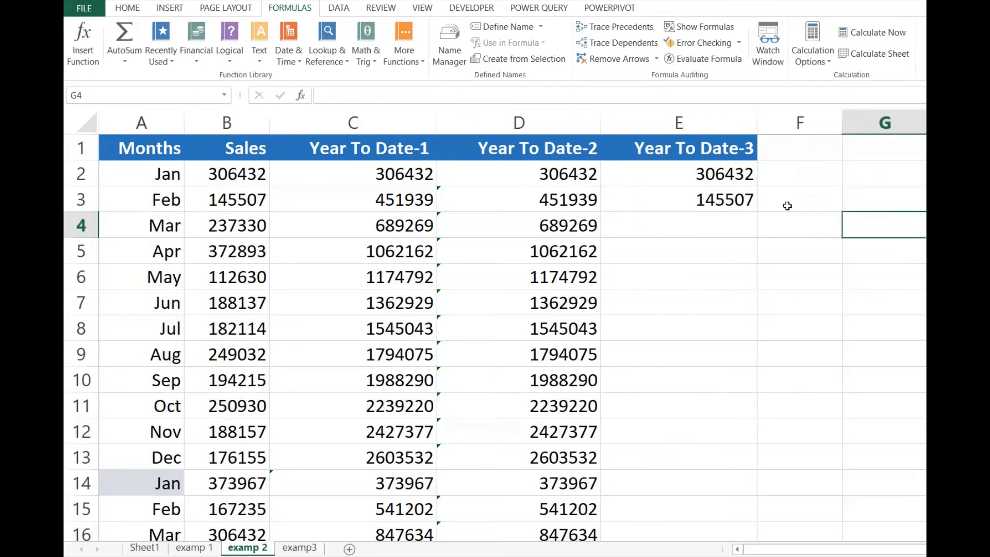
Compare the February result in E3 with the sales in B3 and Year To Date-1 in C3, and examine the B2:B3 range it should add.
{"action": "left_click", "coordinate": [740, 200]}
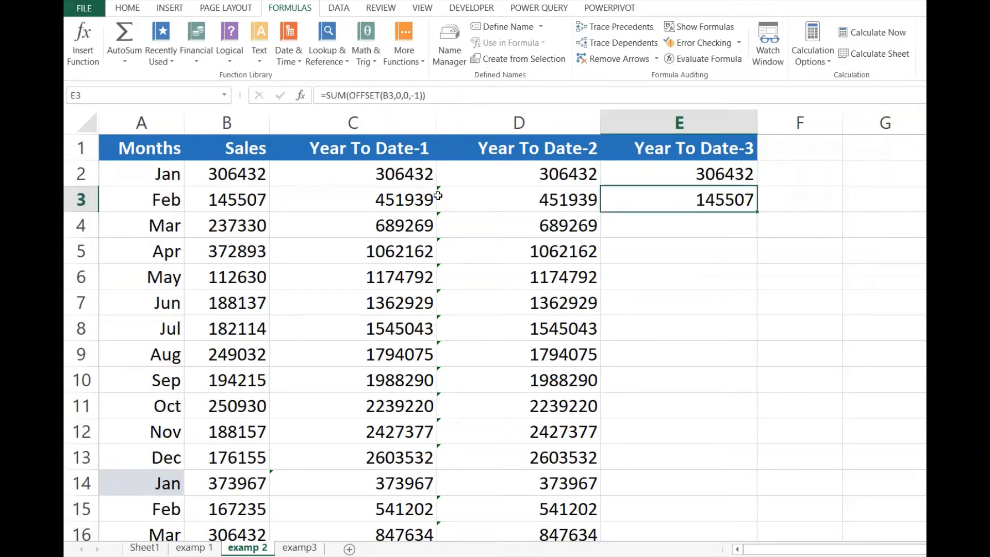
{"action": "left_click", "coordinate": [248, 200]}
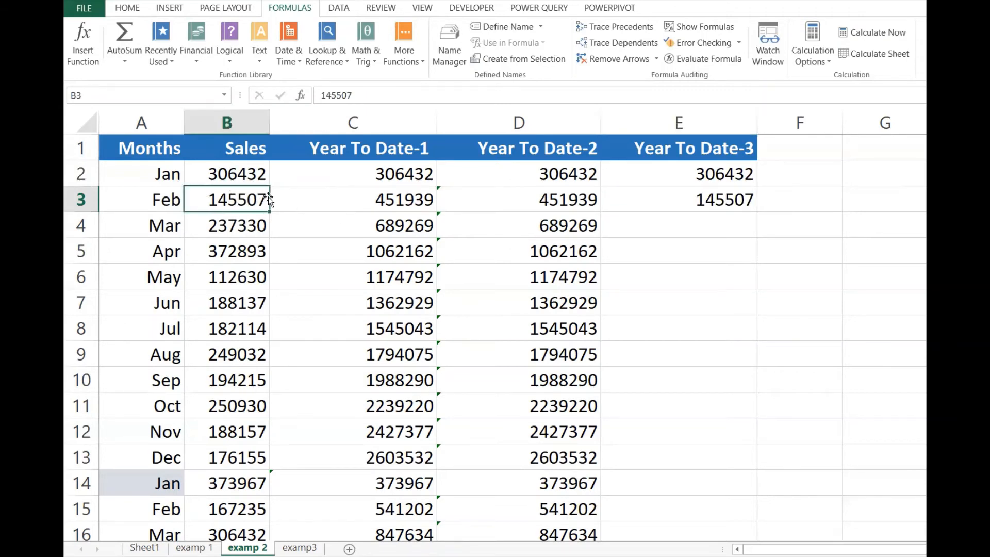
{"action": "left_click", "coordinate": [730, 201]}
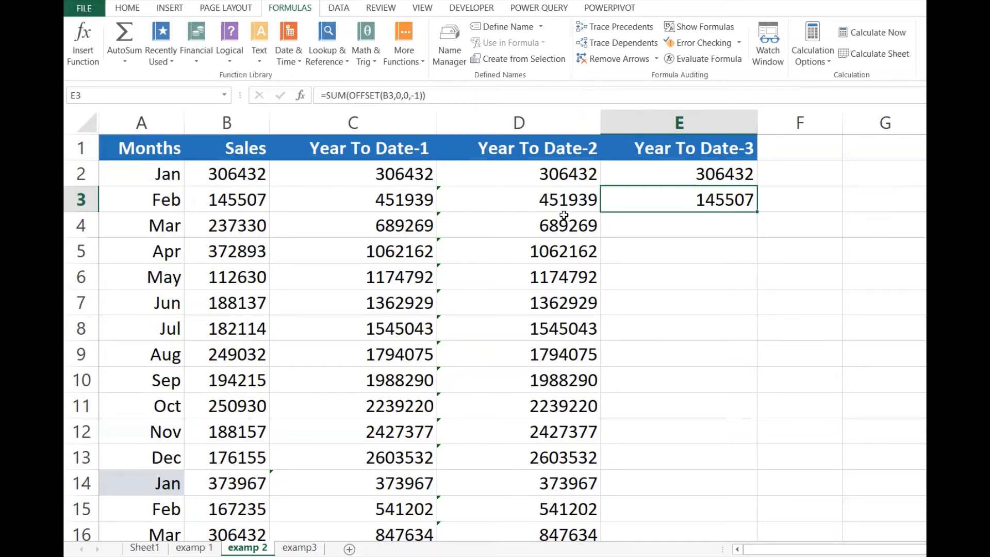
{"action": "left_click_drag", "start_coordinate": [161, 203], "coordinate": [714, 199]}
{"action": "left_click", "coordinate": [325, 197]}
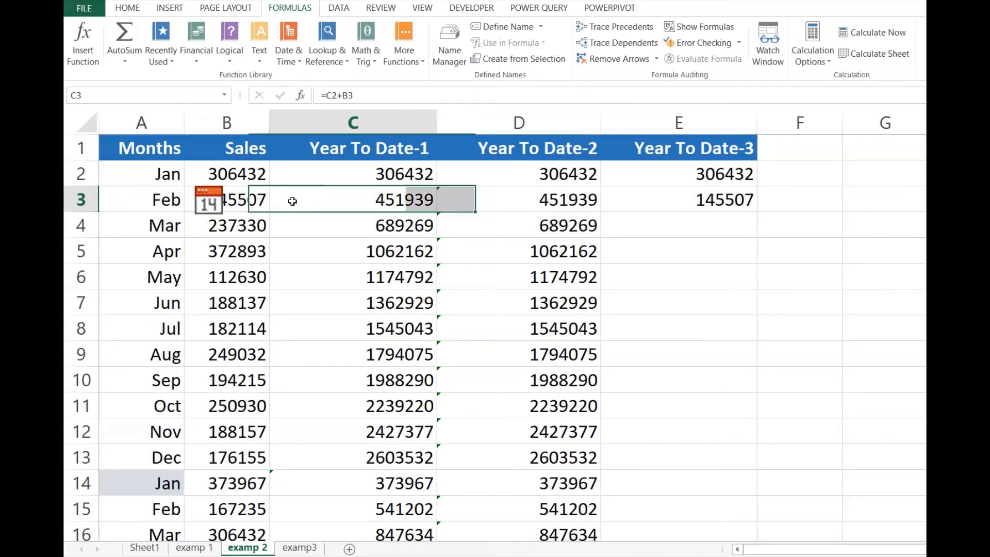
{"action": "left_click", "coordinate": [706, 200]}
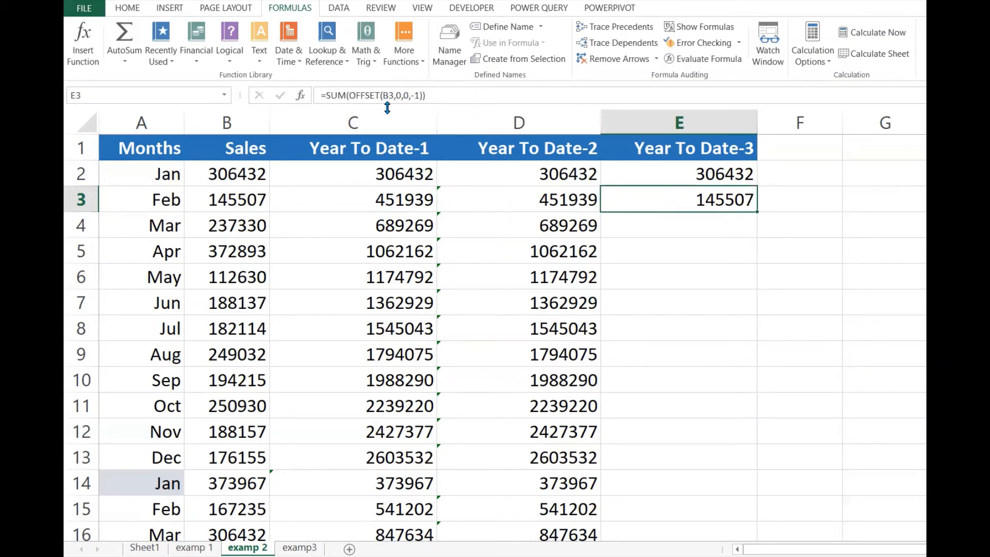
{"action": "left_click", "coordinate": [233, 204]}
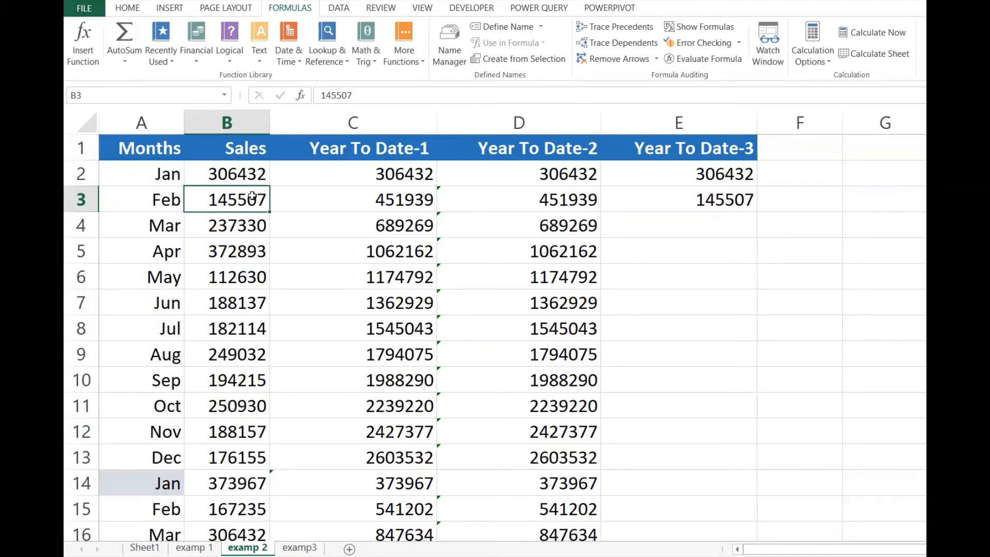
{"action": "left_click_drag", "start_coordinate": [253, 198], "coordinate": [245, 172]}
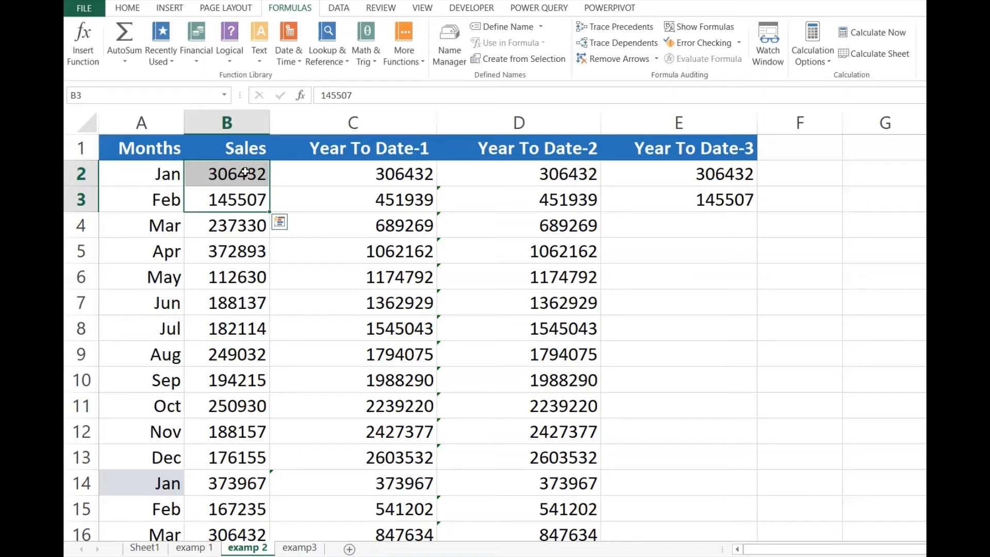
Change the OFFSET height argument in E3 to -2 so the formula reads =SUM(OFFSET(B3,0,0,-2)).
{"action": "left_click", "coordinate": [727, 197]}
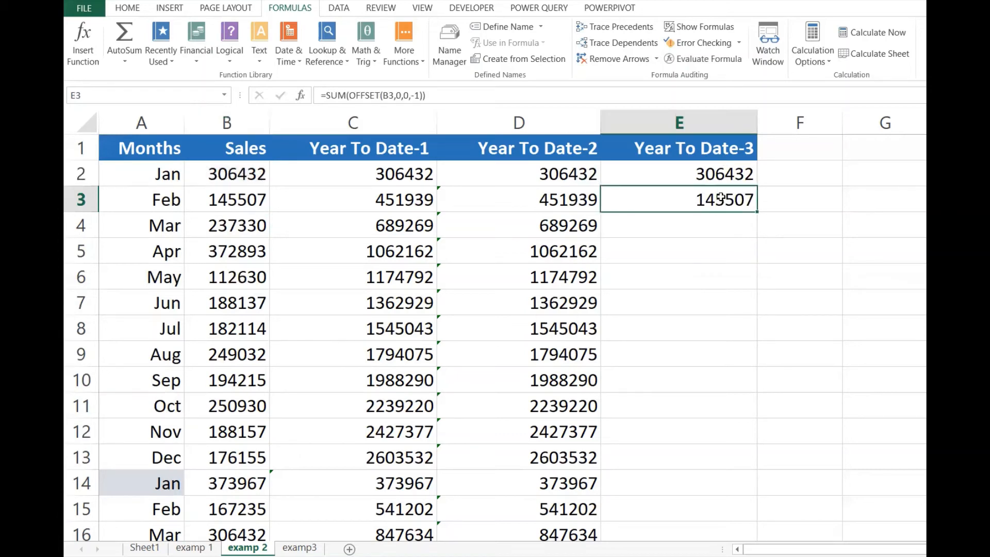
{"action": "left_click", "coordinate": [420, 96]}
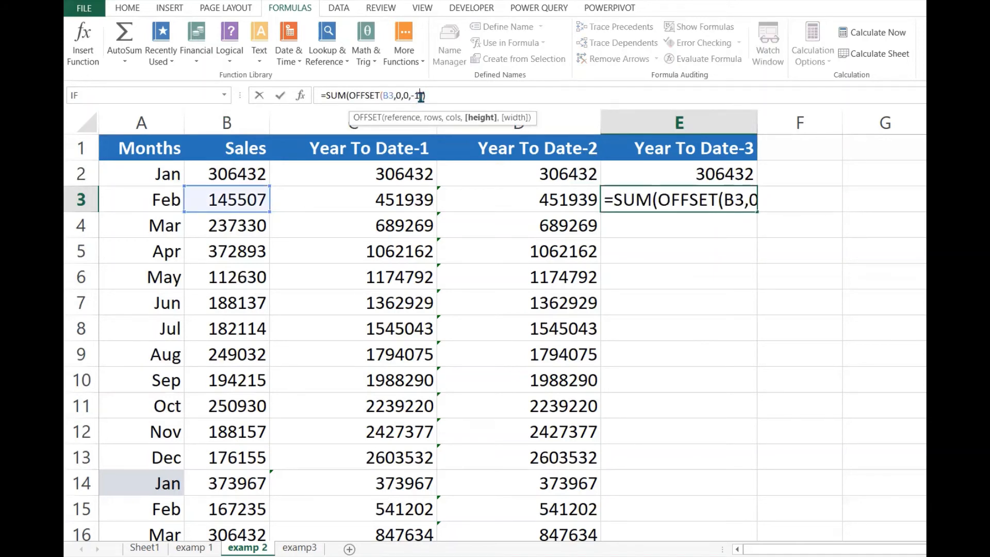
{"action": "key", "text": "BackSpace"}
{"action": "type", "text": "2"}
{"action": "key", "text": "Return"}
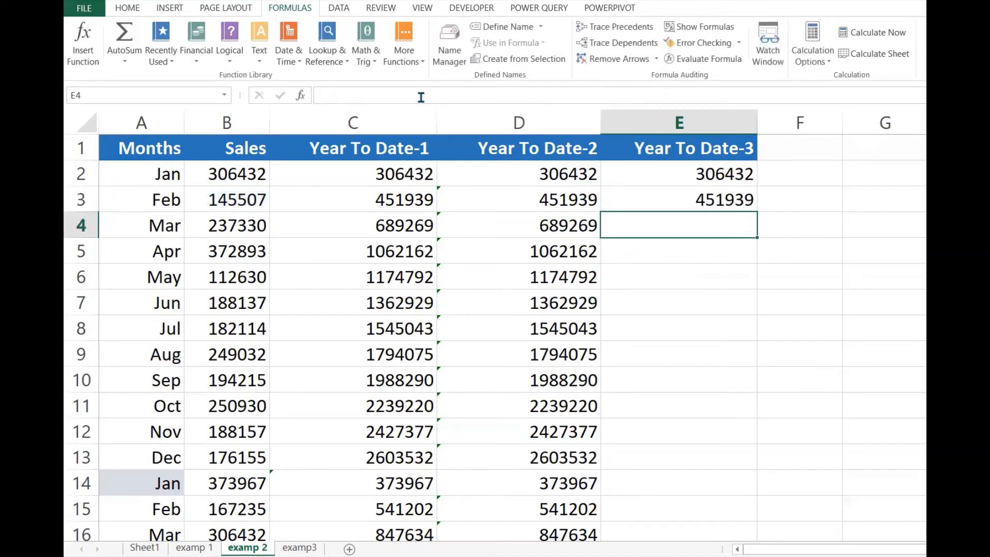
Review the formula in E3 and compare its result with the B2:B3 sales and the February totals in C3 and D3.
{"action": "left_click", "coordinate": [750, 201]}
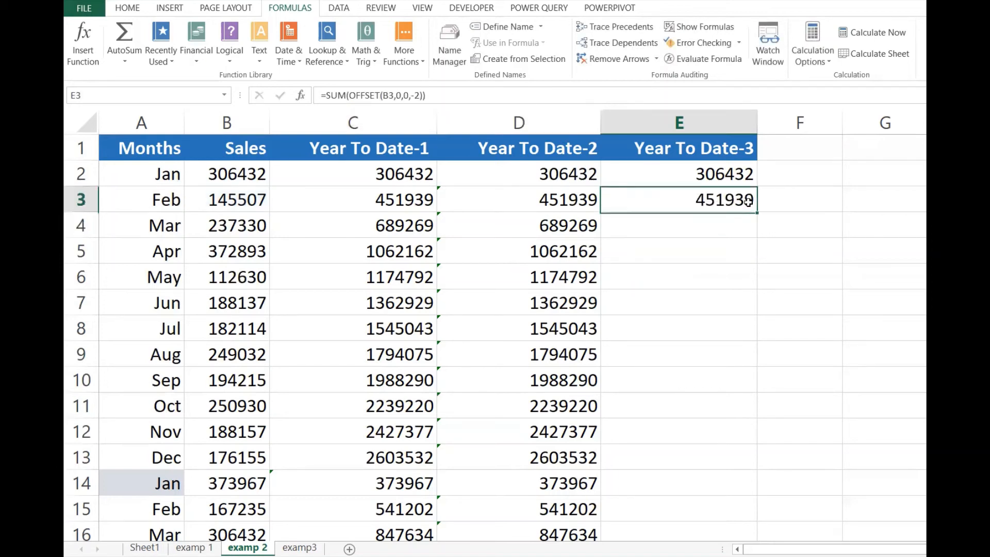
{"action": "key", "text": "F2"}
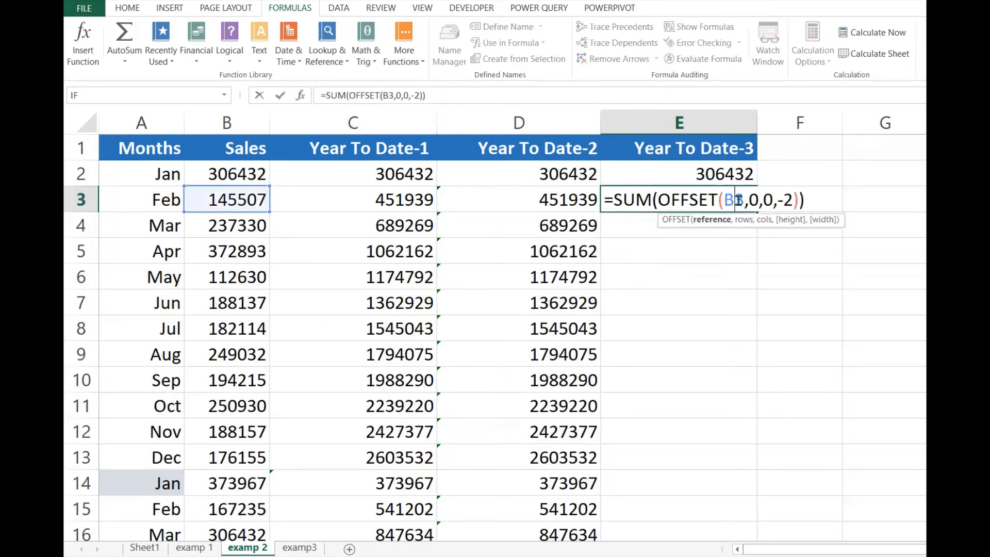
{"action": "key", "text": "Return"}
{"action": "left_click", "coordinate": [725, 202]}
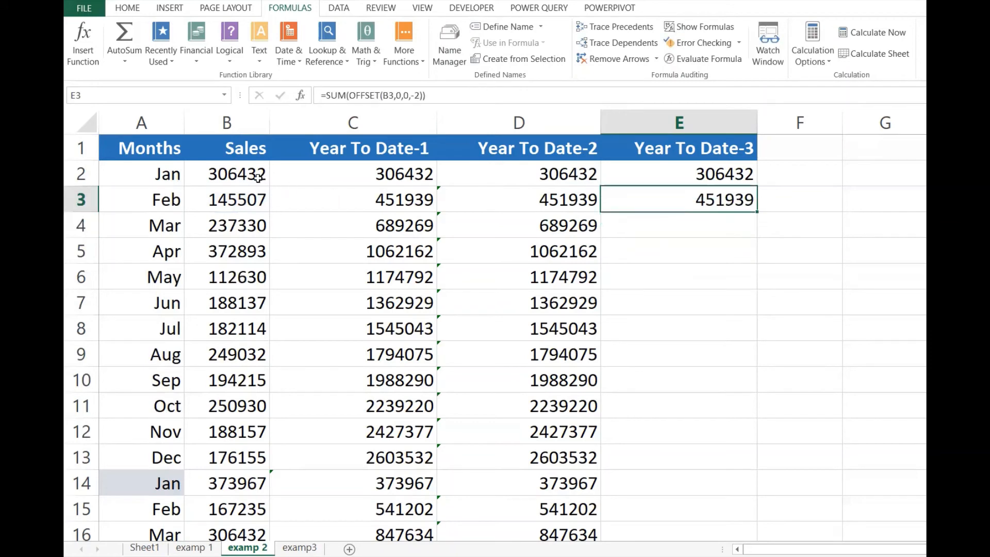
{"action": "left_click_drag", "start_coordinate": [260, 172], "coordinate": [245, 205]}
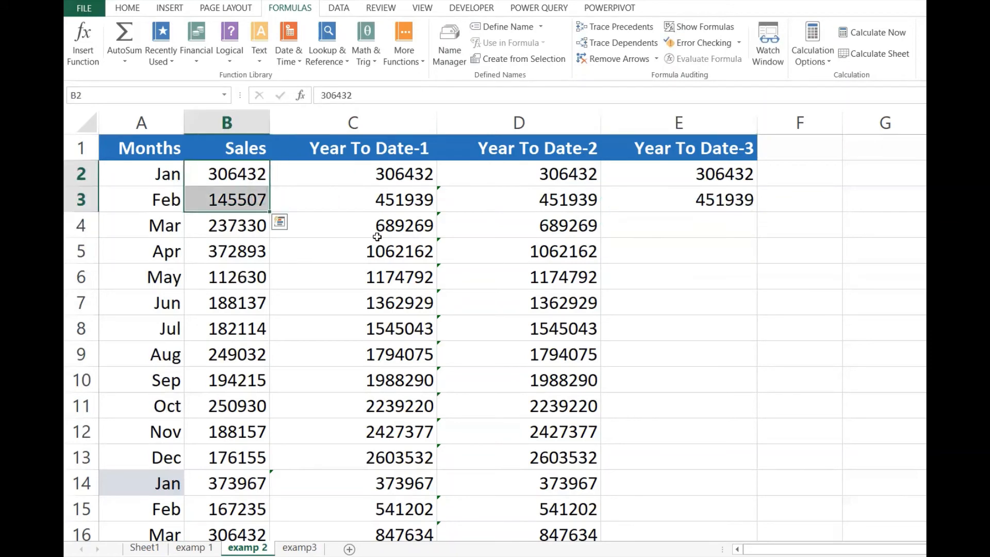
{"action": "left_click", "coordinate": [410, 173]}
{"action": "left_click", "coordinate": [407, 201]}
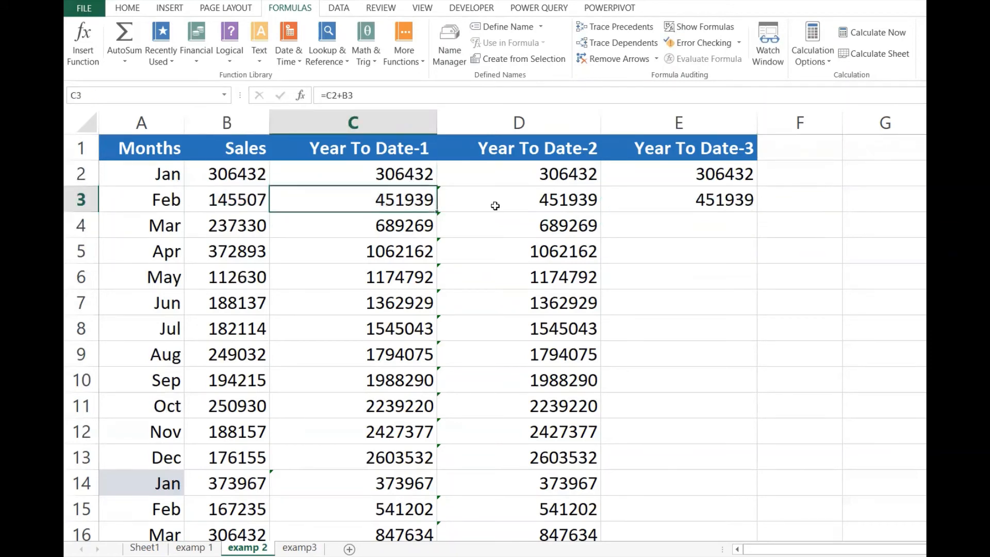
{"action": "left_click", "coordinate": [540, 208]}
{"action": "left_click_drag", "start_coordinate": [415, 194], "coordinate": [531, 198]}
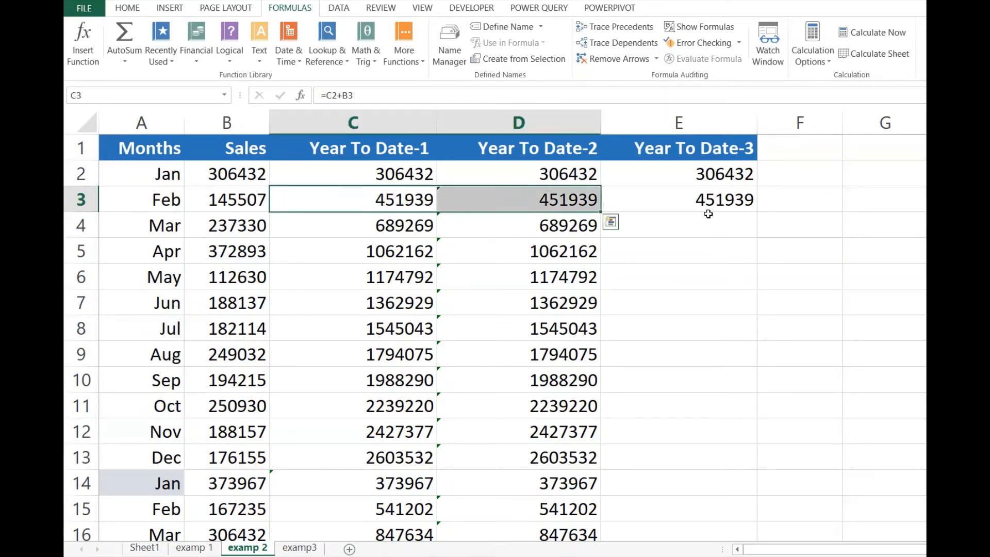
Copy the SUM and OFFSET formula from E3 into E4 for March.
{"action": "left_click", "coordinate": [732, 199]}
{"action": "key", "text": "ctrl+c"}
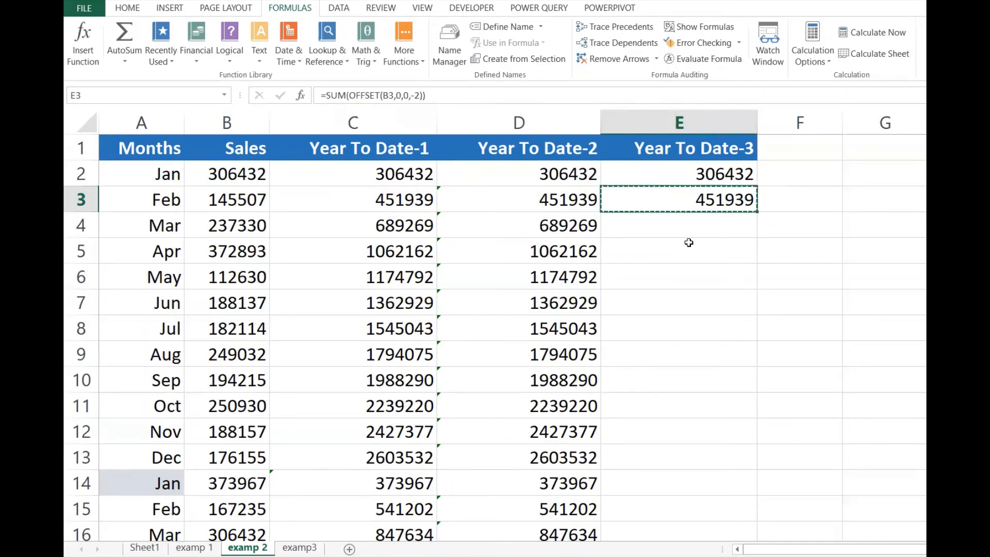
{"action": "left_click", "coordinate": [699, 225]}
{"action": "key", "text": "ctrl+v"}
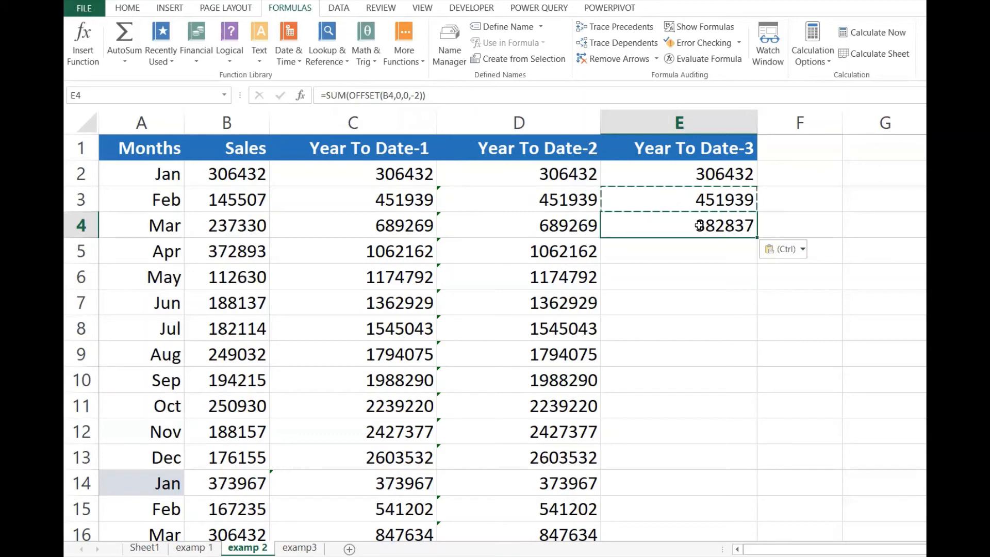
{"action": "key", "text": "Escape"}
{"action": "left_click", "coordinate": [720, 271]}
Check the E4 formula against the B2:B4 range it should add, and set its OFFSET height argument to -3.
{"action": "double_click", "coordinate": [732, 221]}
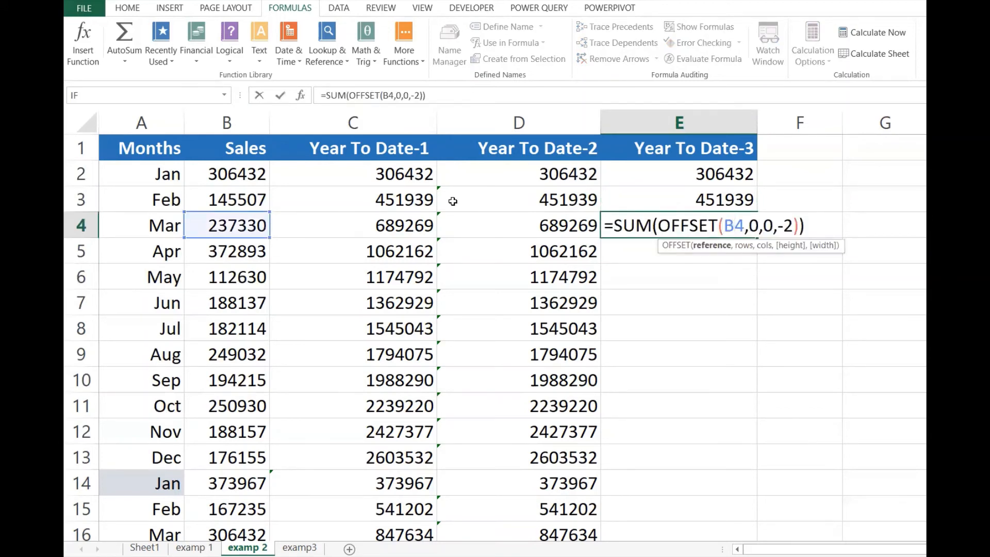
{"action": "left_click", "coordinate": [233, 225]}
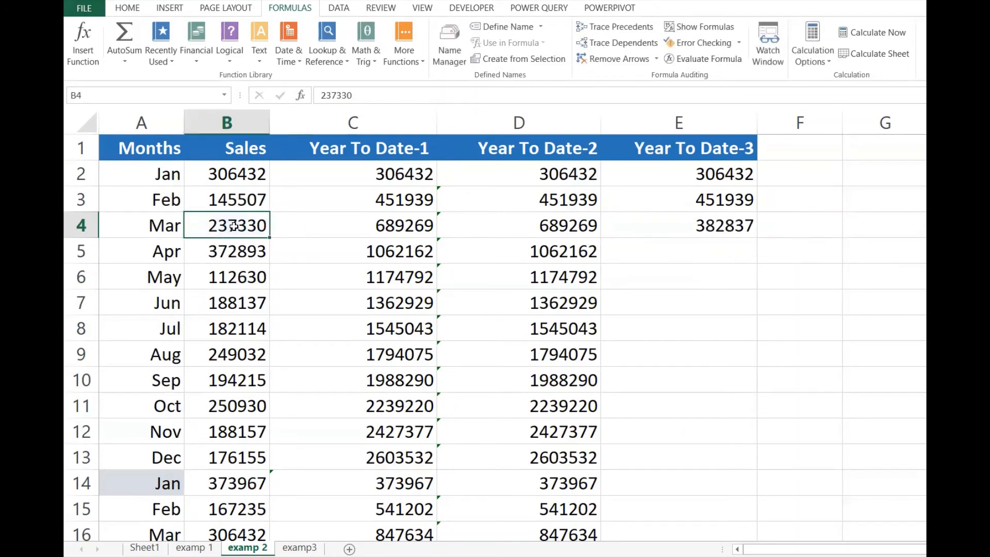
{"action": "left_click_drag", "start_coordinate": [233, 225], "coordinate": [240, 173]}
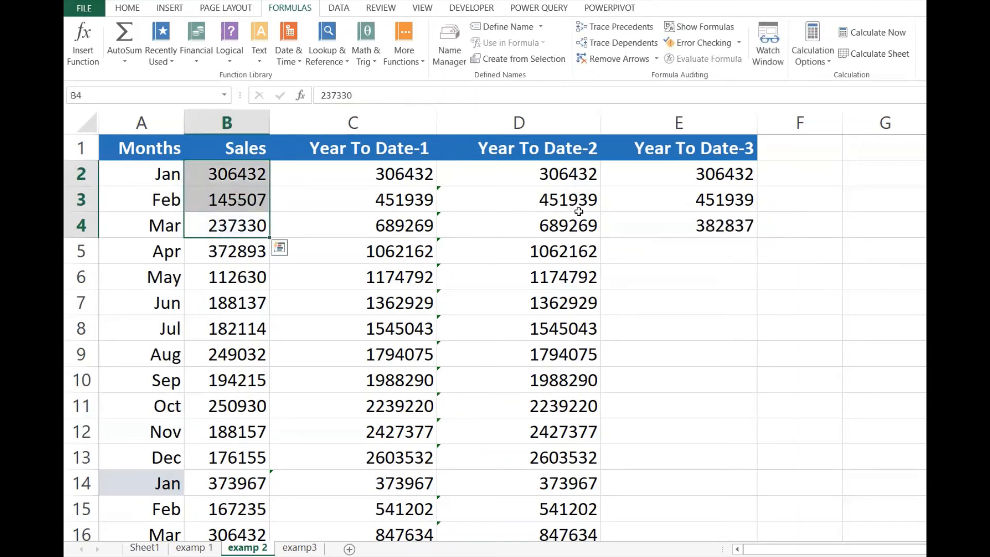
{"action": "left_click", "coordinate": [737, 228]}
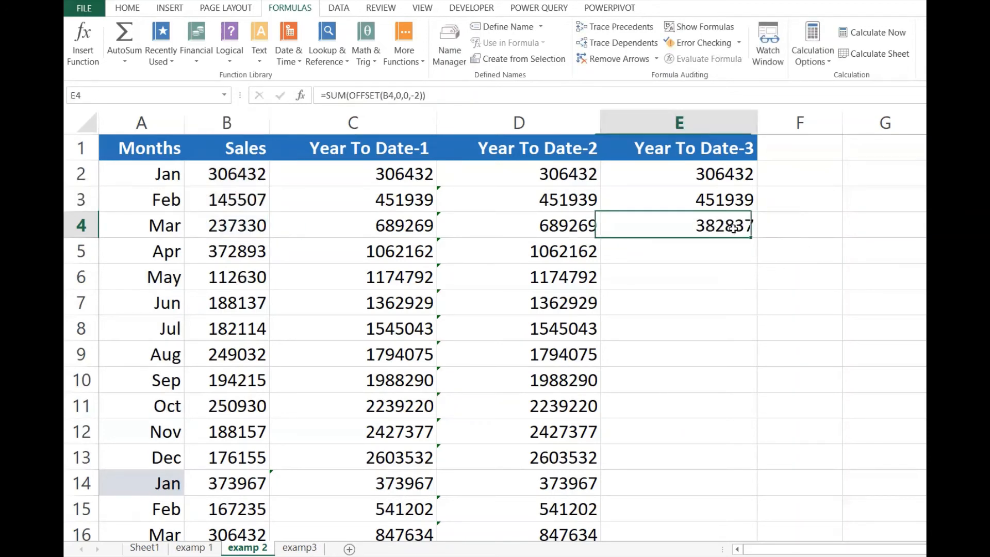
{"action": "left_click", "coordinate": [417, 95]}
{"action": "key", "text": "BackSpace"}
{"action": "type", "text": "3"}
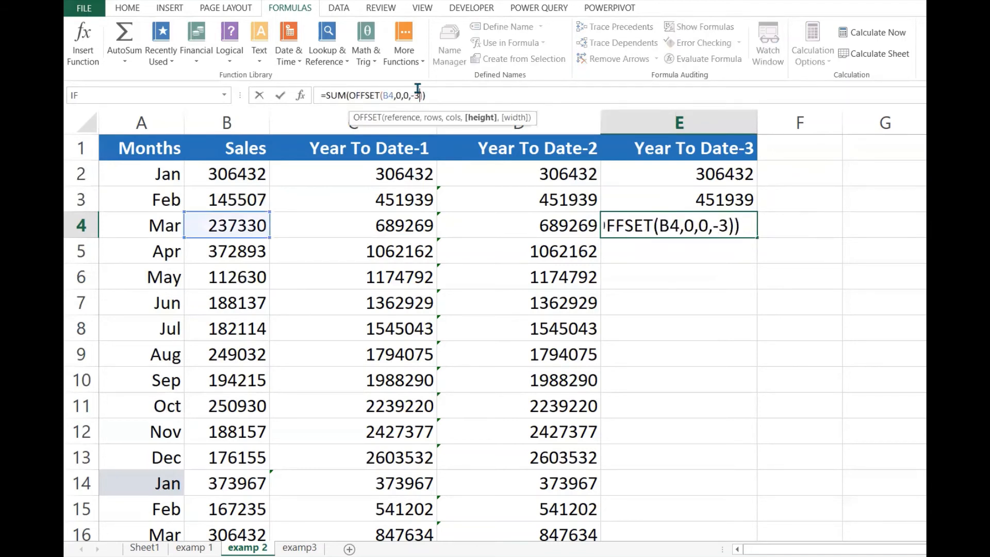
{"action": "key", "text": "Return"}
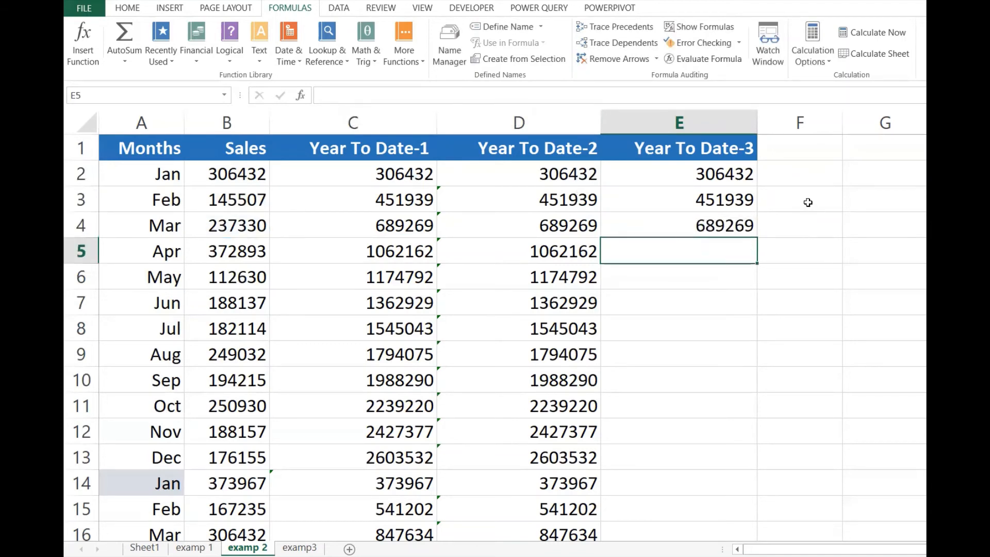
Compare the March result in E4 with D4, C4 and the sales in B4, and review the E2:E4 results.
{"action": "left_click", "coordinate": [753, 217]}
{"action": "left_click", "coordinate": [539, 214]}
{"action": "left_click", "coordinate": [379, 219]}
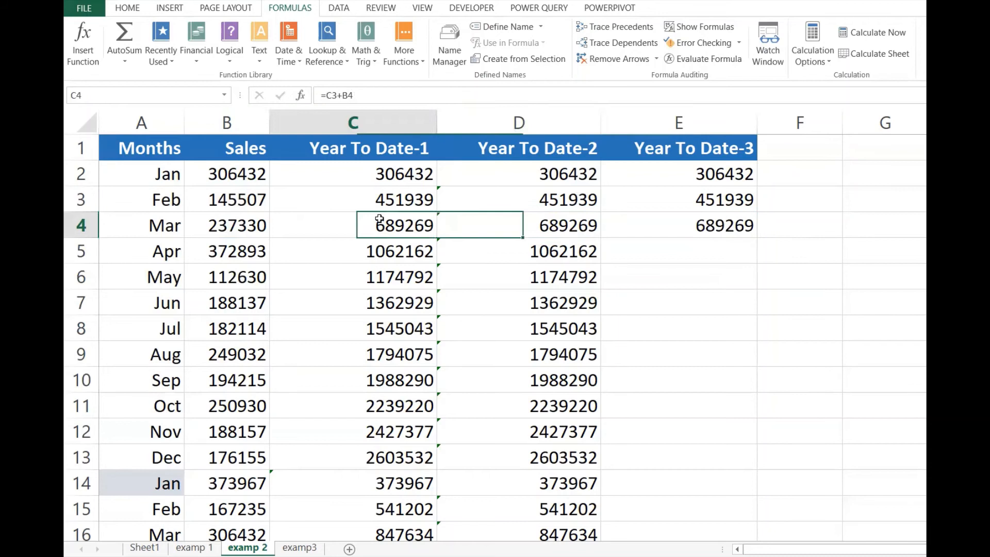
{"action": "left_click", "coordinate": [252, 225]}
{"action": "left_click", "coordinate": [740, 217]}
{"action": "left_click_drag", "start_coordinate": [737, 177], "coordinate": [735, 229]}
{"action": "left_click", "coordinate": [737, 227]}
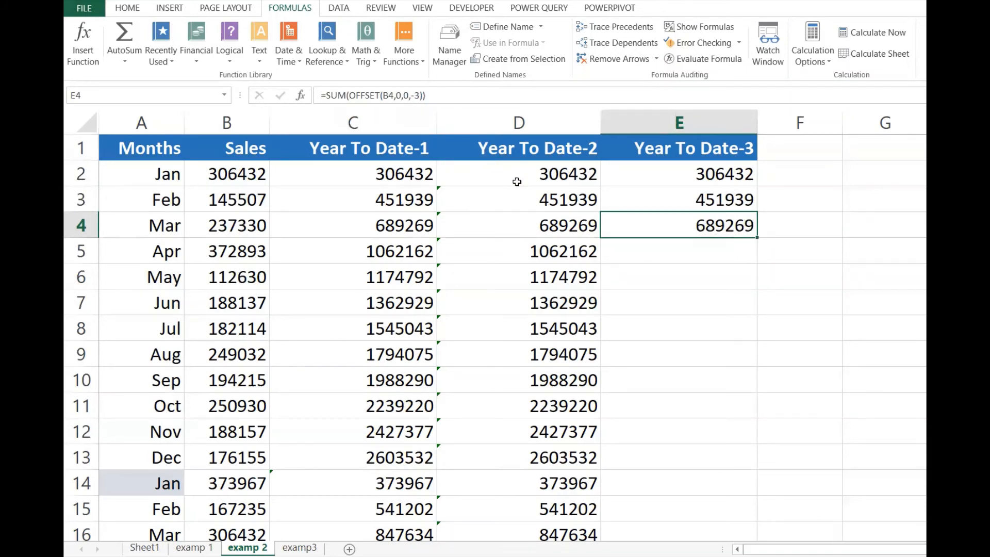
Examine how many Sales rows the total must cover for April (B2:B5) and for July (B2:B8).
{"action": "left_click", "coordinate": [681, 247]}
{"action": "left_click", "coordinate": [257, 251]}
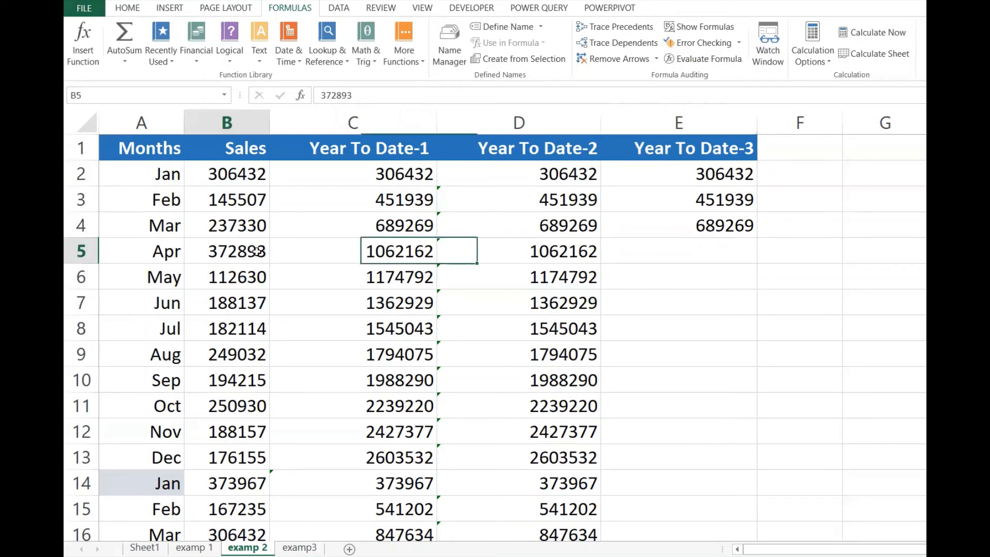
{"action": "left_click_drag", "start_coordinate": [256, 252], "coordinate": [250, 170]}
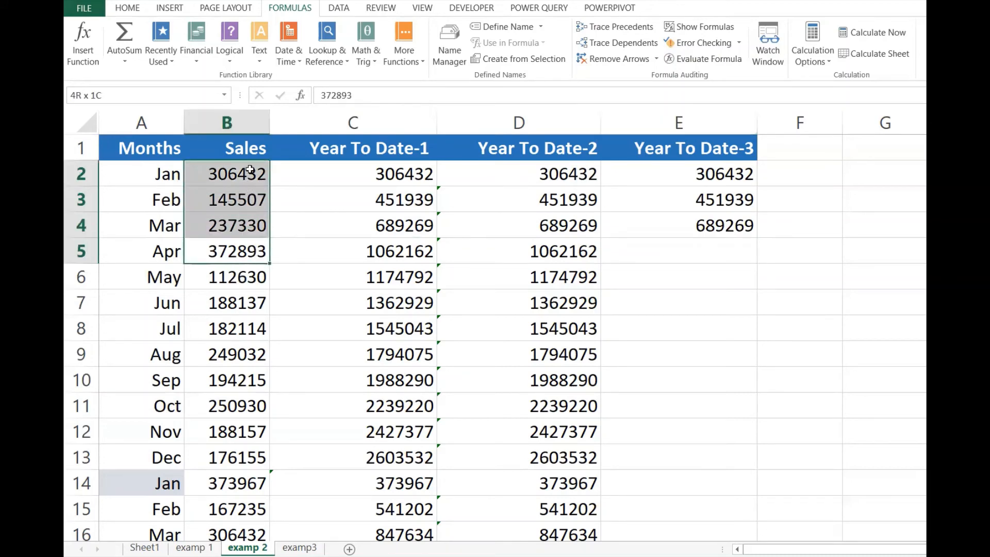
{"action": "left_click", "coordinate": [729, 333]}
{"action": "left_click", "coordinate": [209, 320]}
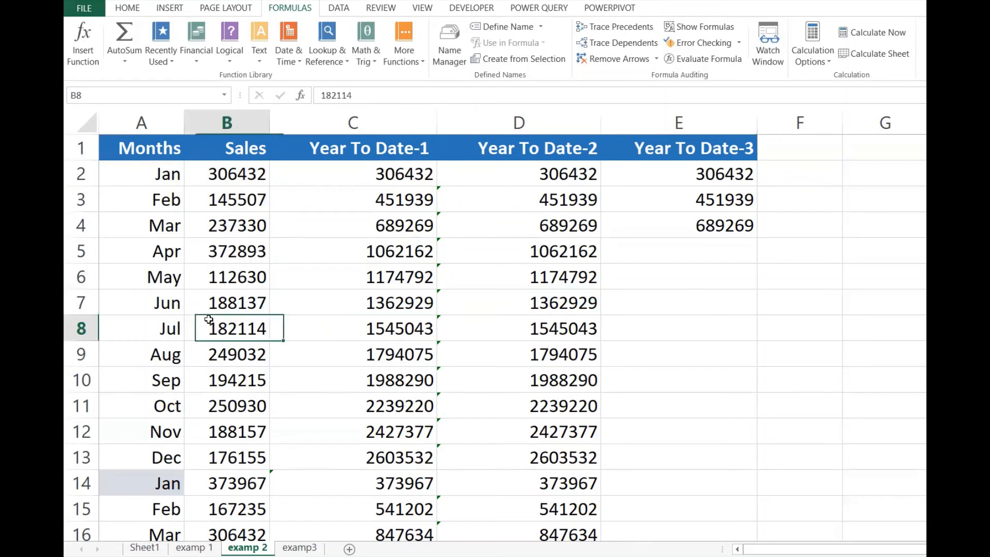
{"action": "left_click_drag", "start_coordinate": [263, 325], "coordinate": [256, 174]}
{"action": "left_click", "coordinate": [739, 242]}
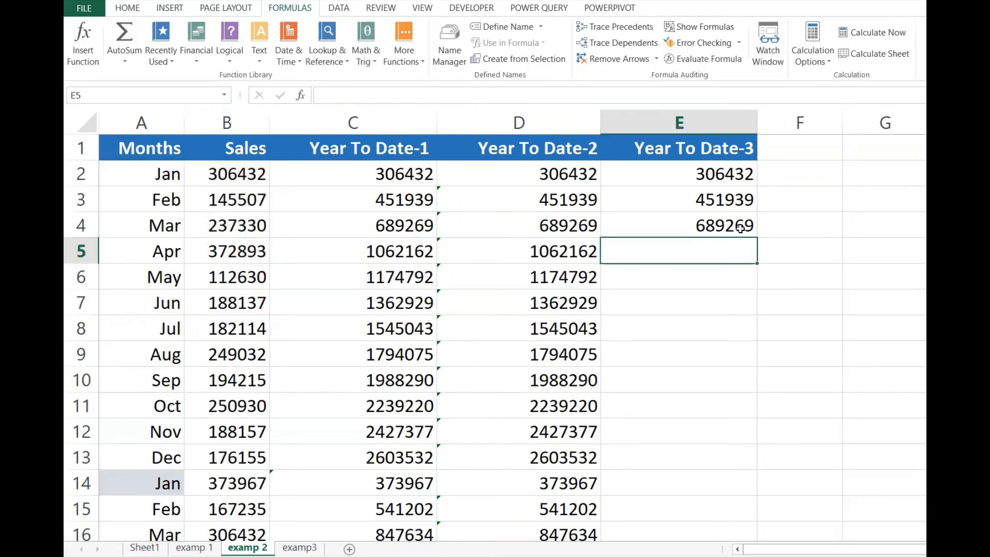
Review the OFFSET height arguments in the E2, E3 and E4 formulas to see how they change with each month.
{"action": "left_click", "coordinate": [738, 225]}
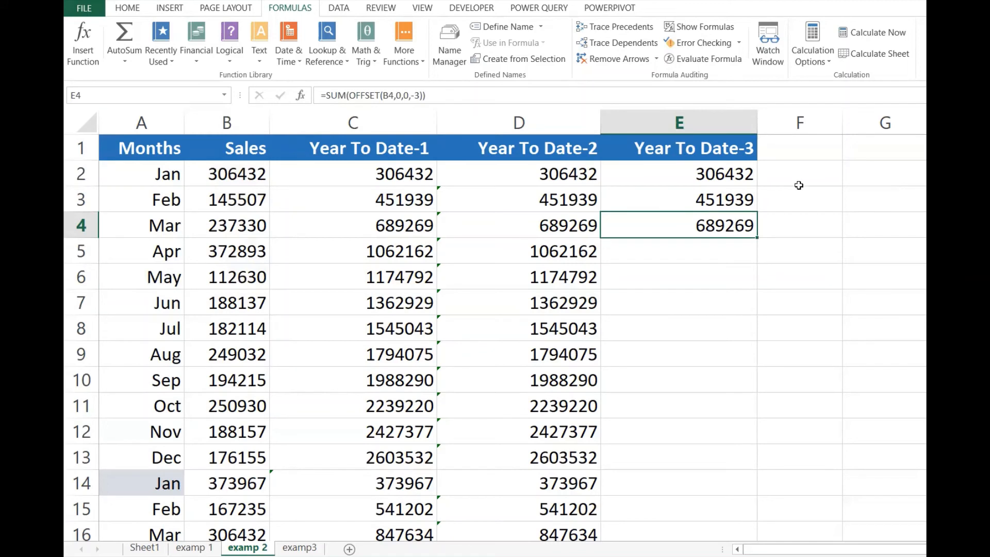
{"action": "left_click", "coordinate": [750, 178]}
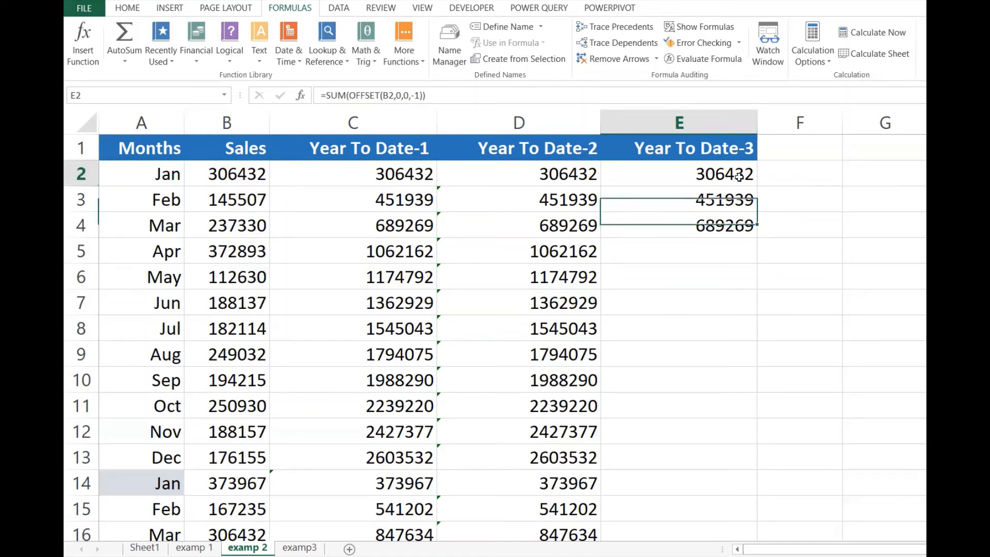
{"action": "double_click", "coordinate": [707, 173]}
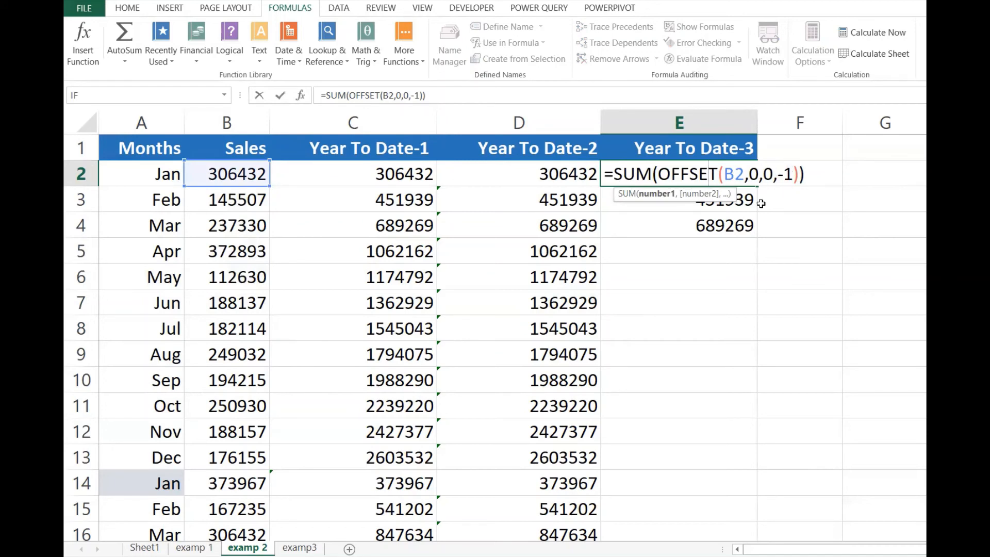
{"action": "key", "text": "Return"}
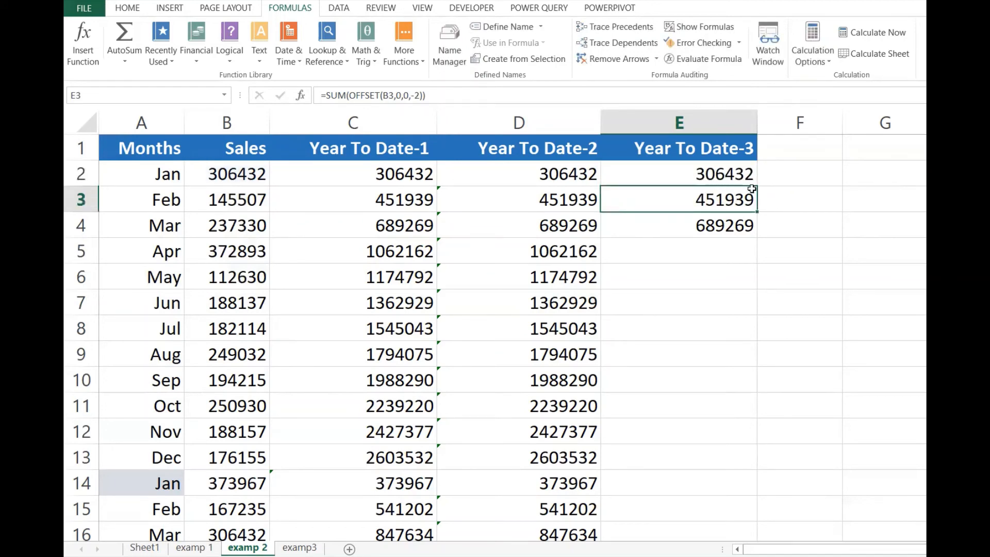
{"action": "double_click", "coordinate": [731, 198]}
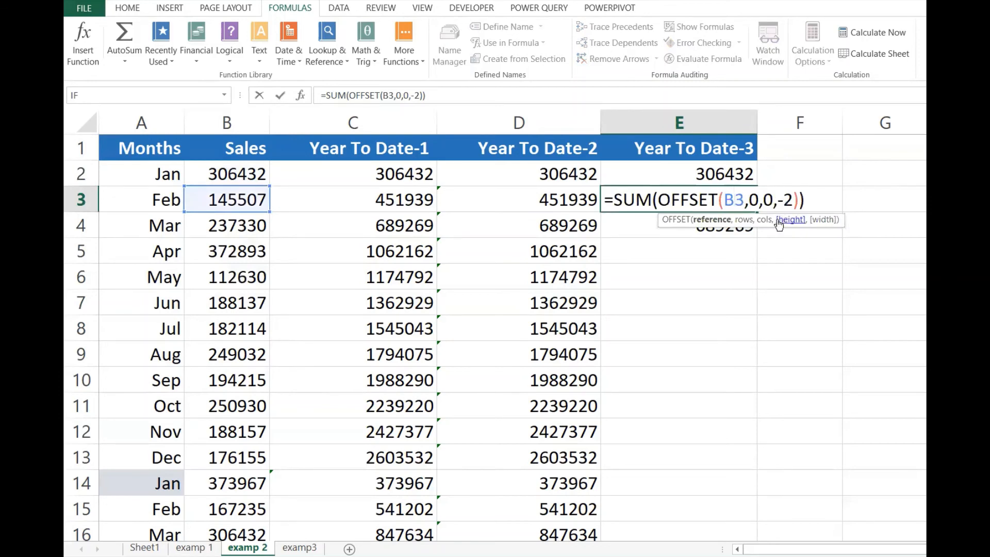
{"action": "key", "text": "Return"}
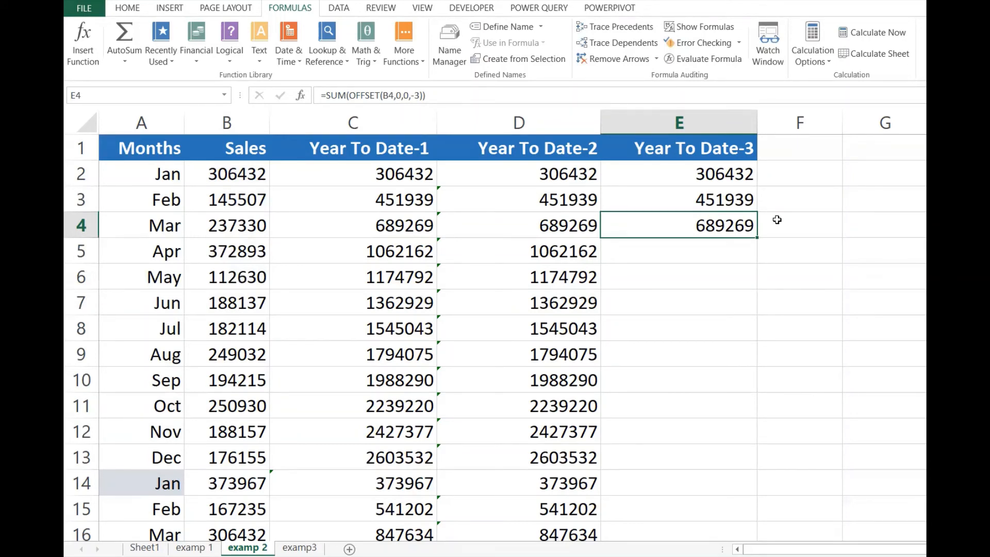
{"action": "mouse_move", "coordinate": [724, 238]}
{"action": "left_mouse_down"}
{"action": "mouse_move", "coordinate": [735, 168]}
{"action": "mouse_move", "coordinate": [732, 227]}
{"action": "left_mouse_up"}
Compare the January date in A2 with the OFFSET height argument in the E2 formula.
{"action": "left_click", "coordinate": [172, 175]}
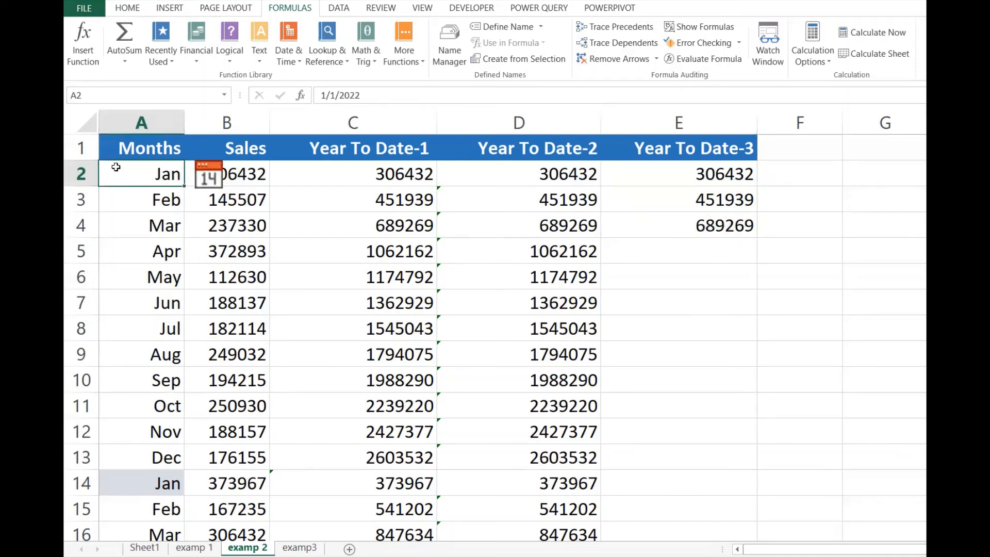
{"action": "left_click", "coordinate": [691, 169]}
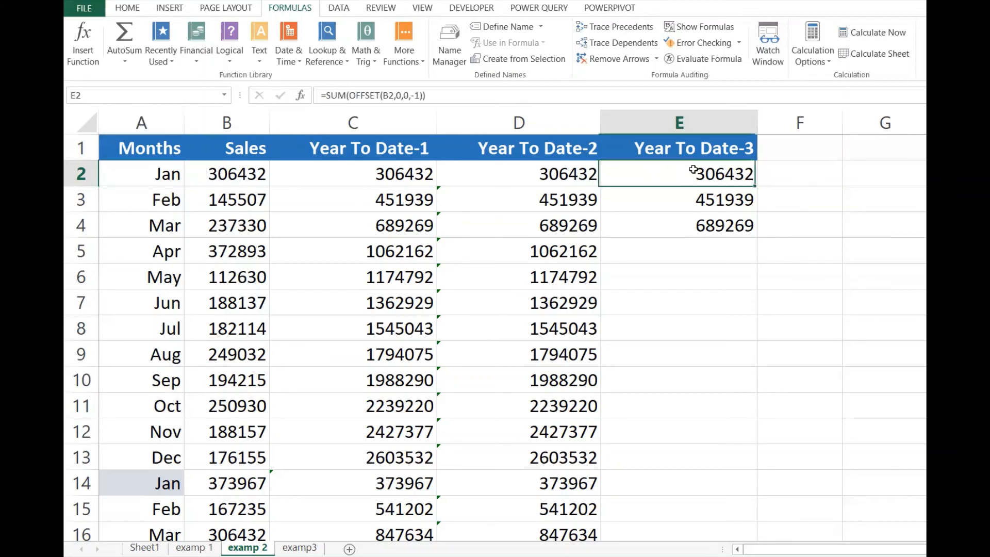
{"action": "left_click", "coordinate": [166, 180]}
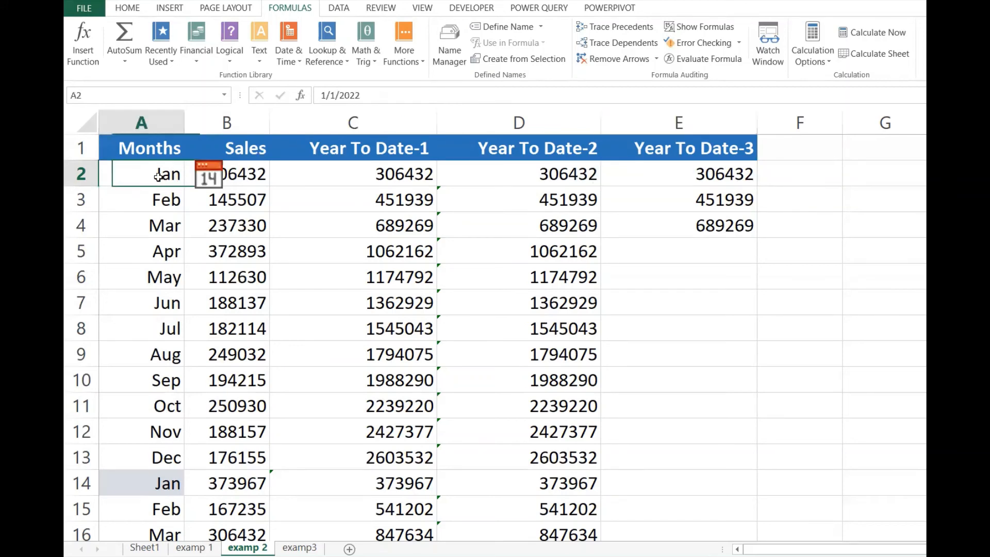
Enter the trial formula =-MONTH(A2) in F2 to return January's month number as a negative value.
{"action": "left_click", "coordinate": [811, 181]}
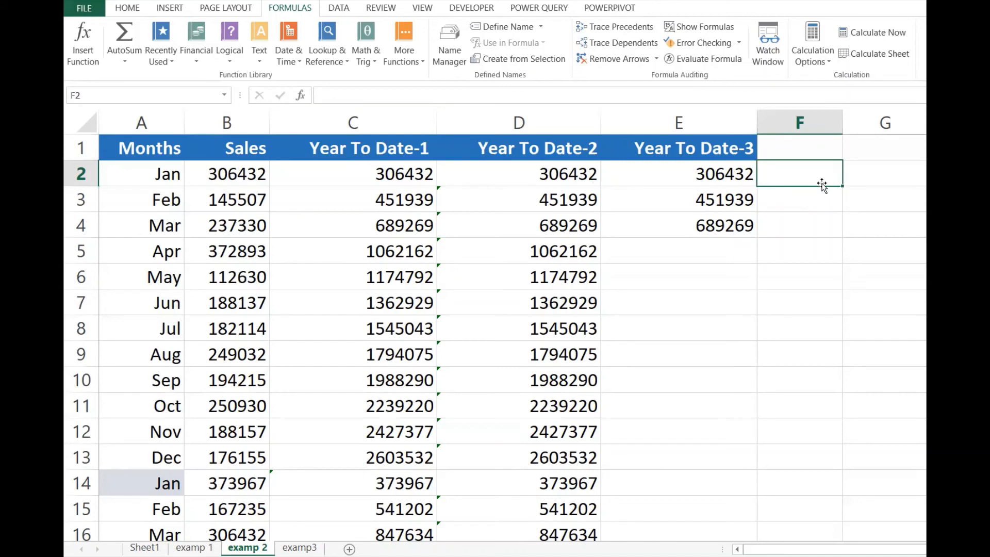
{"action": "type", "text": "=-mon"}
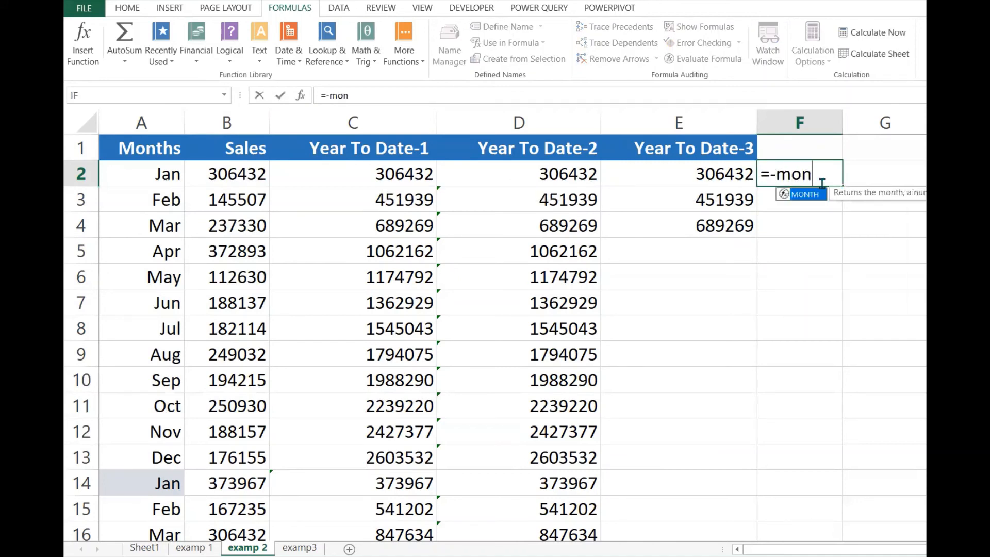
{"action": "type", "text": "th("}
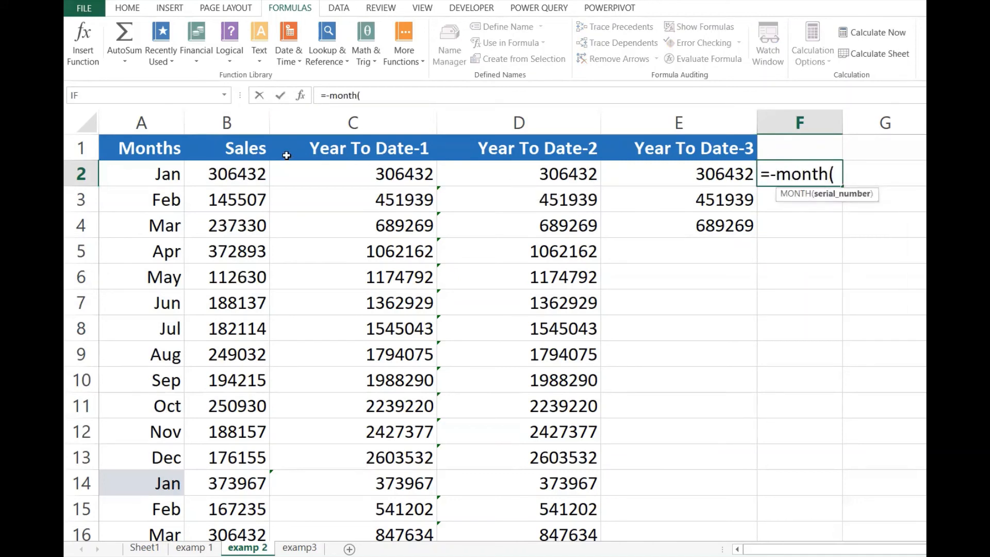
{"action": "left_click", "coordinate": [155, 176]}
{"action": "type", "text": ")"}
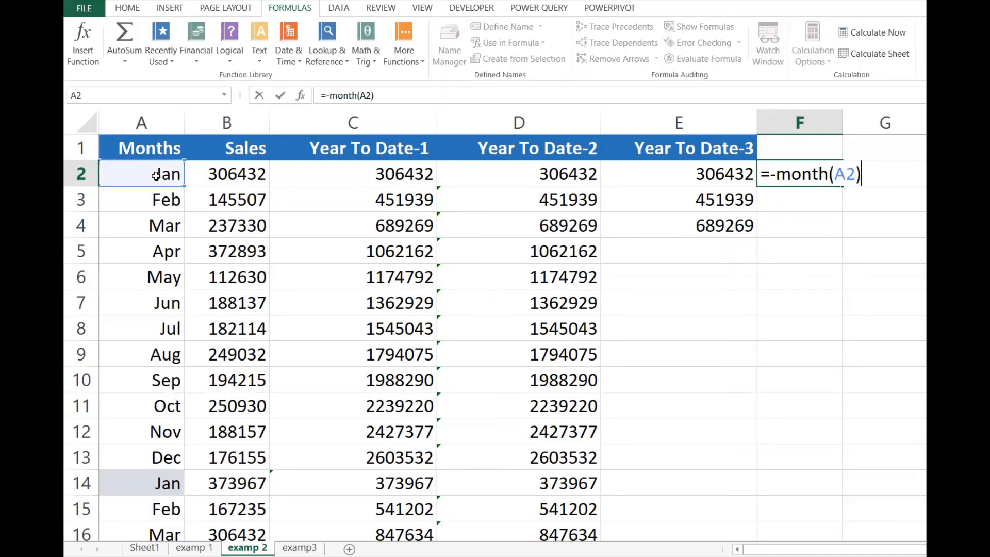
{"action": "key", "text": "Return"}
{"action": "left_click", "coordinate": [812, 173]}
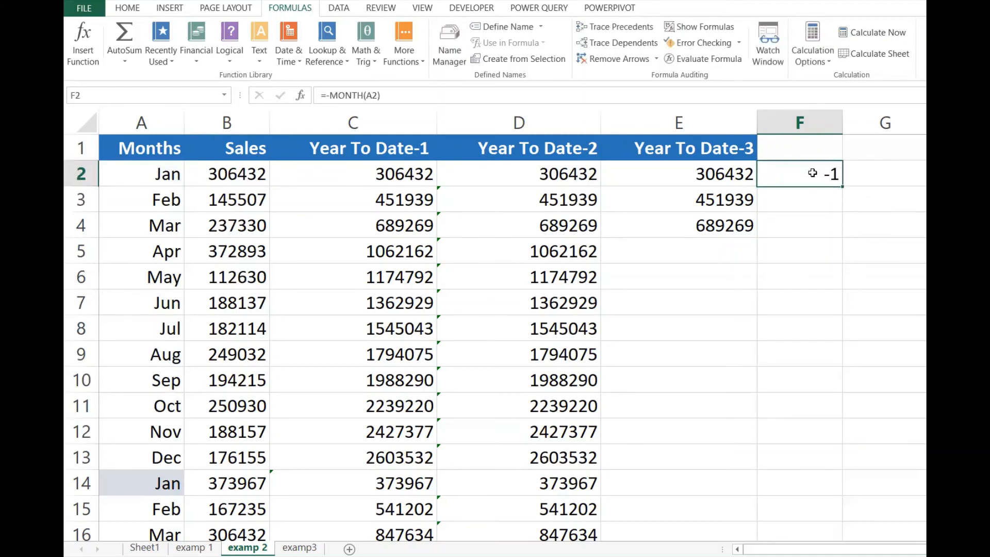
Fill the trial negative MONTH formula from F2 down to F13 and check the value for each month.
{"action": "left_click_drag", "start_coordinate": [842, 185], "coordinate": [823, 471]}
{"action": "left_click", "coordinate": [817, 207]}
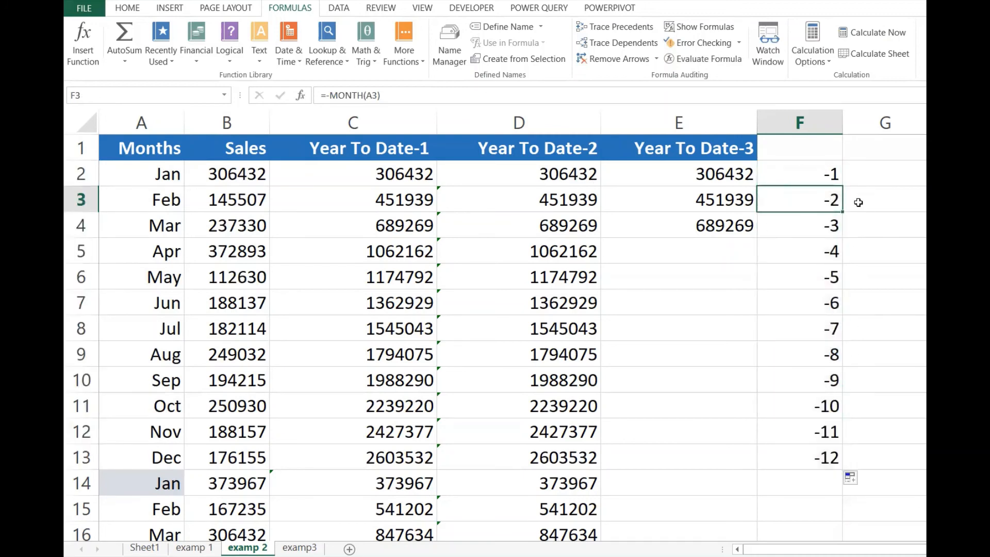
{"action": "left_click", "coordinate": [830, 226]}
{"action": "left_click", "coordinate": [832, 252]}
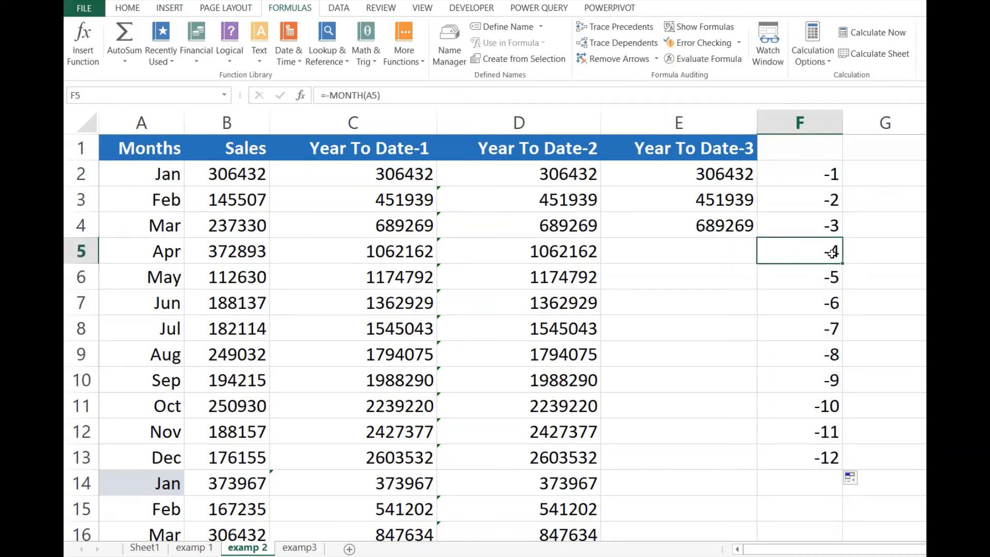
{"action": "left_click", "coordinate": [822, 308]}
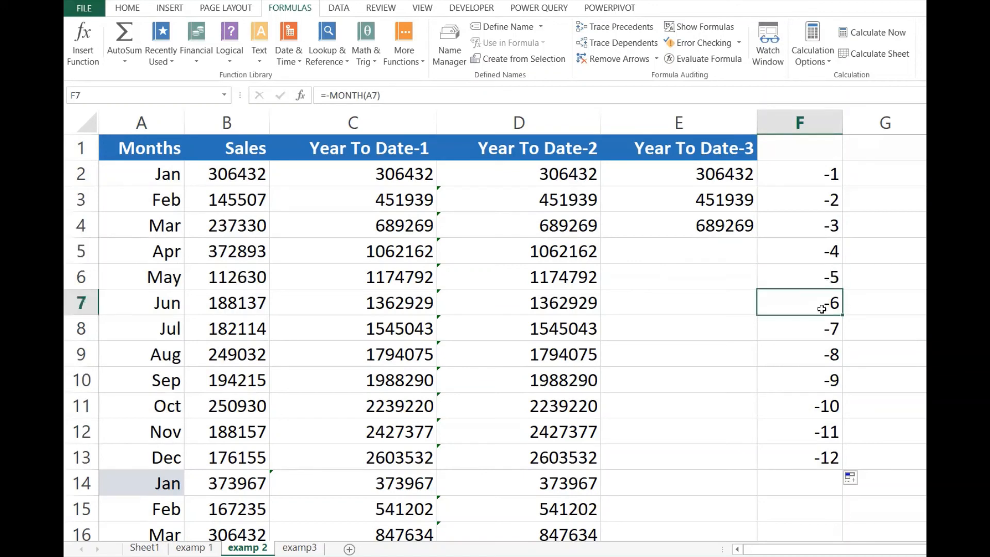
{"action": "left_click", "coordinate": [827, 331]}
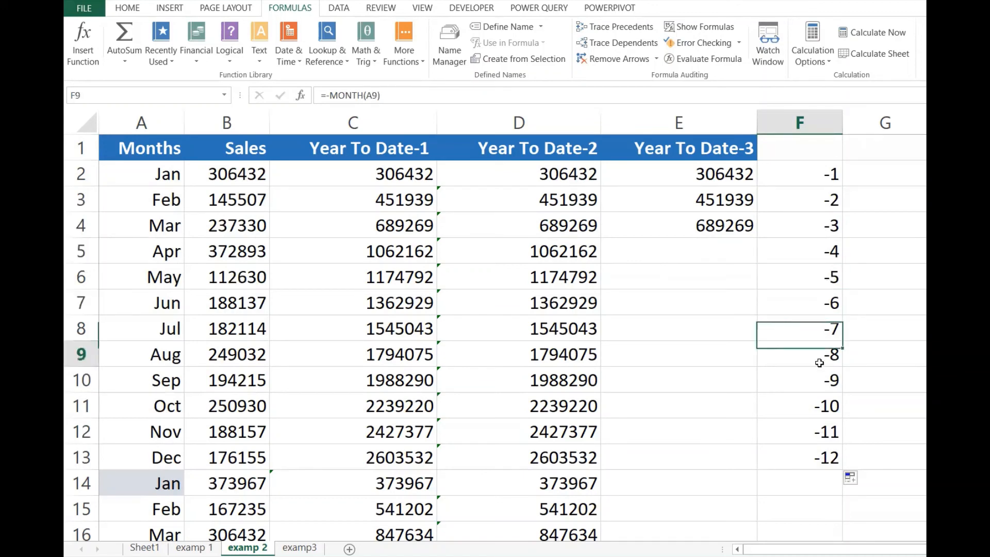
{"action": "left_click", "coordinate": [830, 356]}
Clear the trial negative MONTH formulas from F2:F13.
{"action": "left_click_drag", "start_coordinate": [819, 173], "coordinate": [814, 466]}
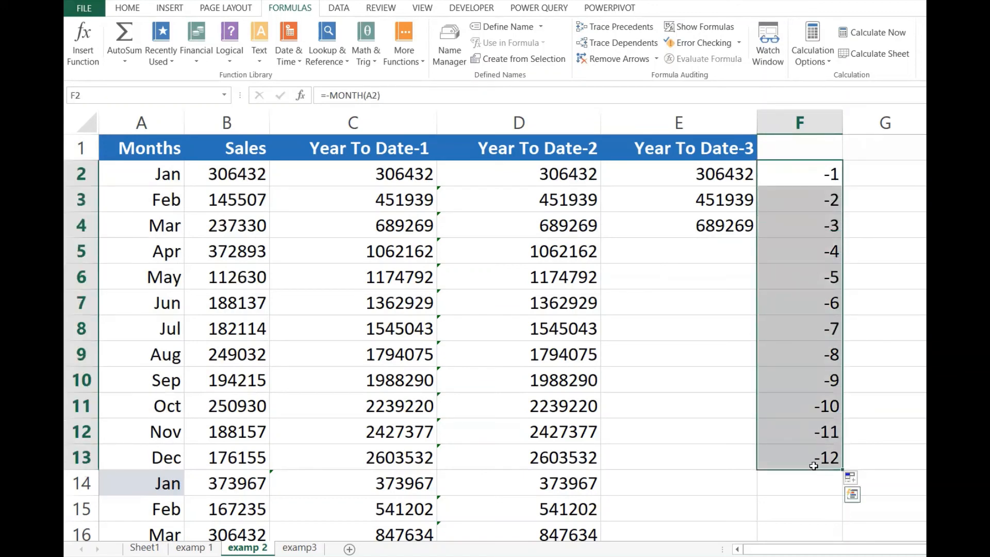
{"action": "key", "text": "Delete"}
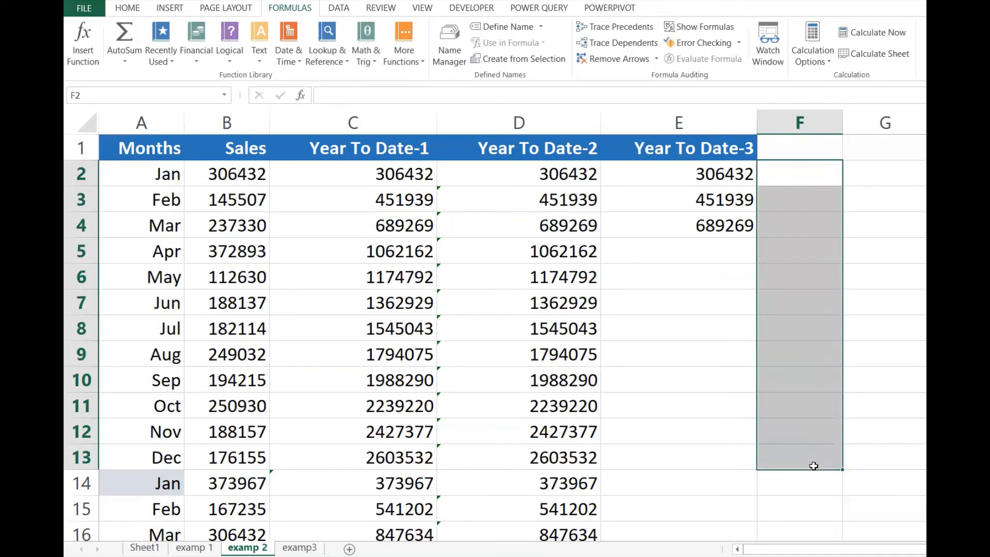
{"action": "left_click", "coordinate": [815, 171]}
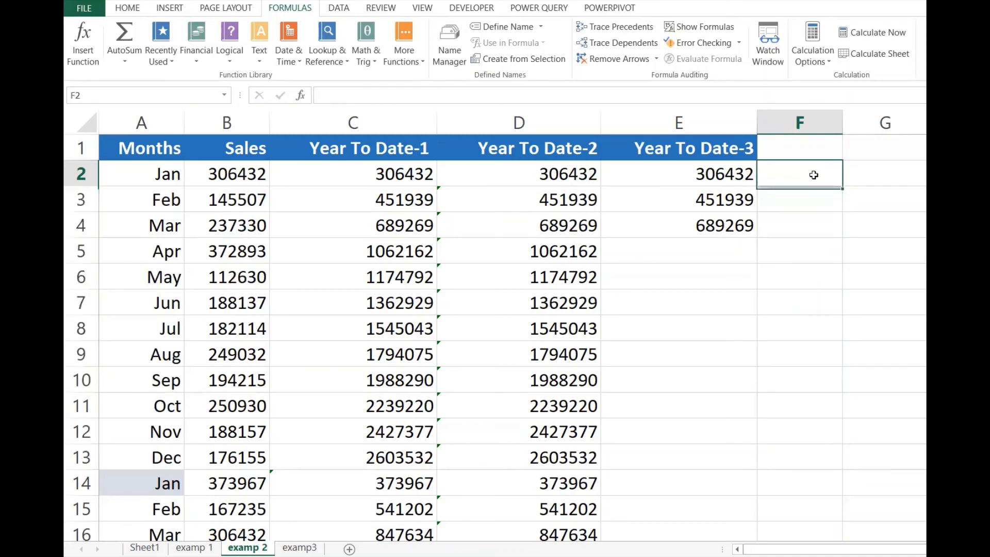
Replace the OFFSET height in E2 with -MONTH(A2), accepting the corrected formula =SUM(OFFSET(B2,0,0,-MONTH(A2))).
{"action": "left_click", "coordinate": [719, 173]}
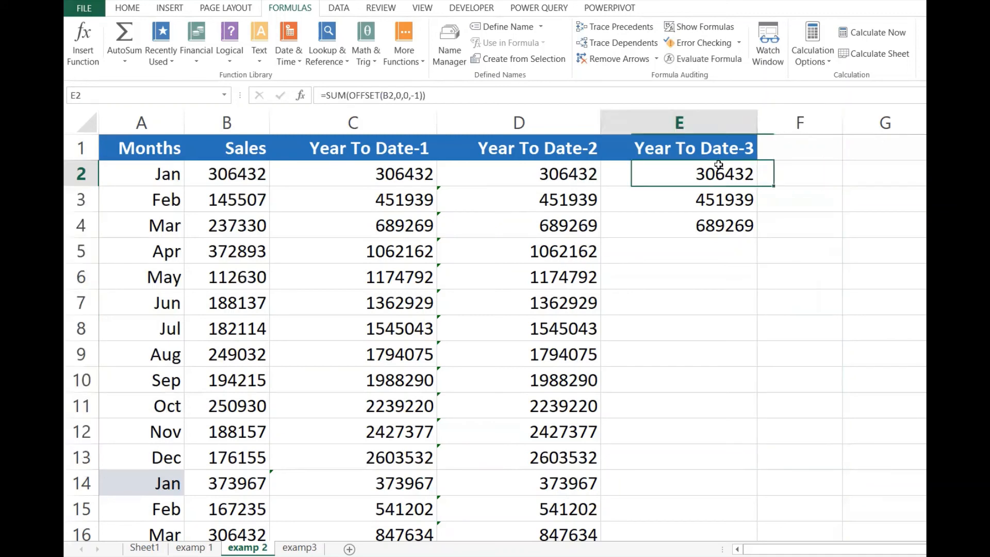
{"action": "left_click", "coordinate": [419, 95]}
{"action": "key", "text": "BackSpace"}
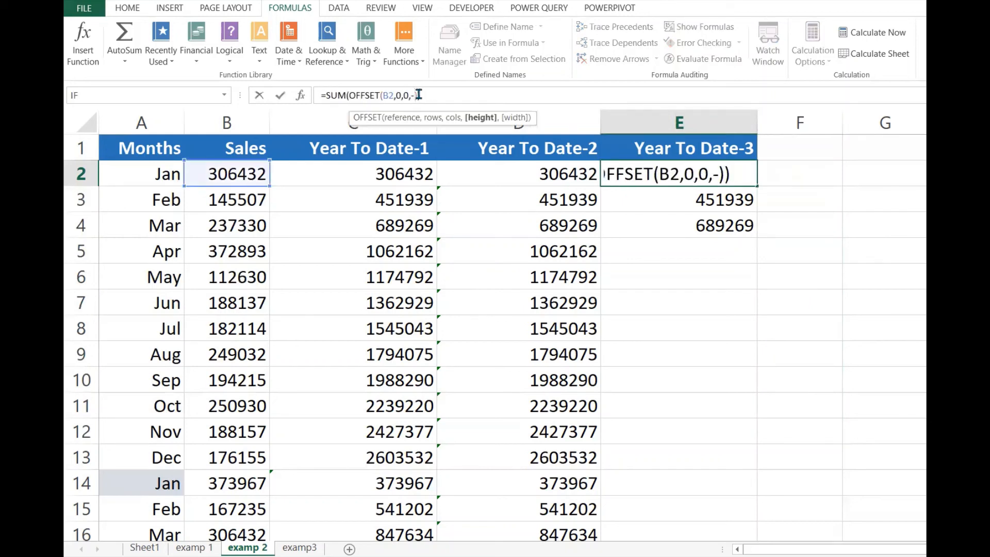
{"action": "type", "text": "month("}
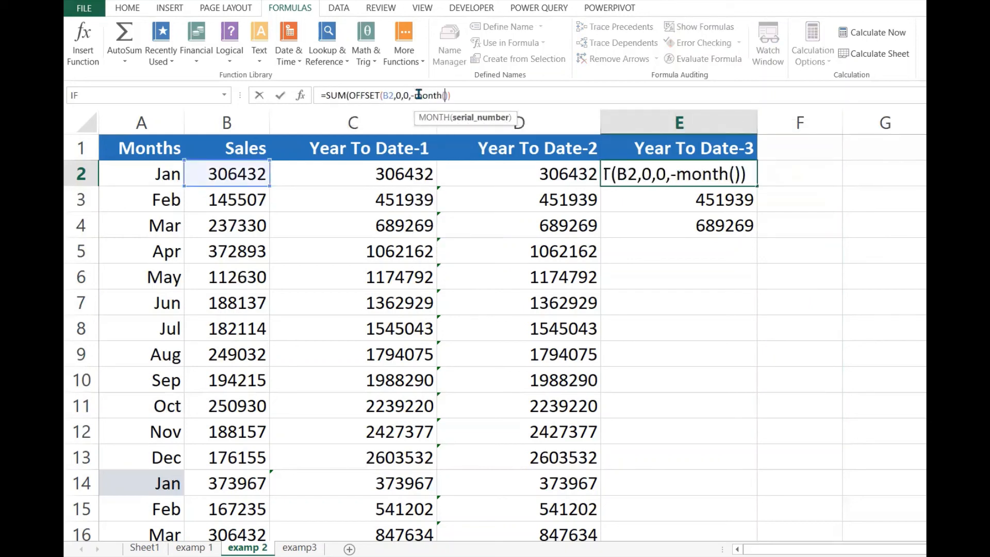
{"action": "left_click", "coordinate": [156, 176]}
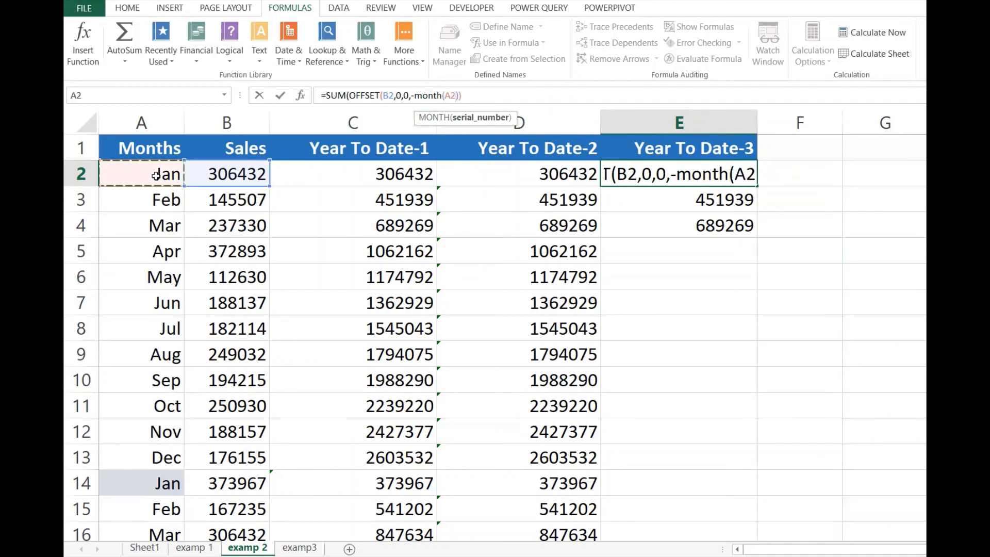
{"action": "key", "text": "Return"}
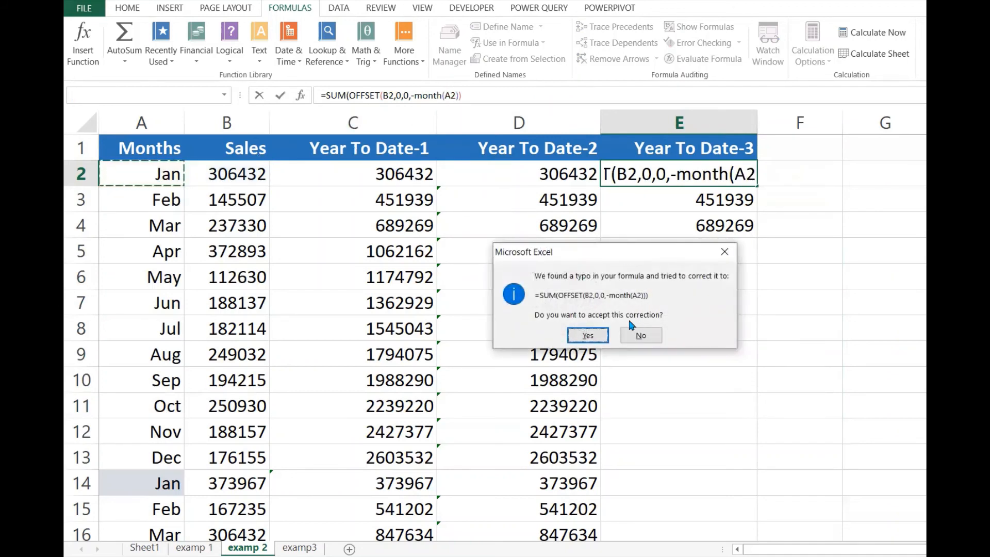
{"action": "left_click", "coordinate": [590, 335]}
Fill the E2 formula down the Year To Date-3 column to the last December row, E25.
{"action": "left_click", "coordinate": [743, 258]}
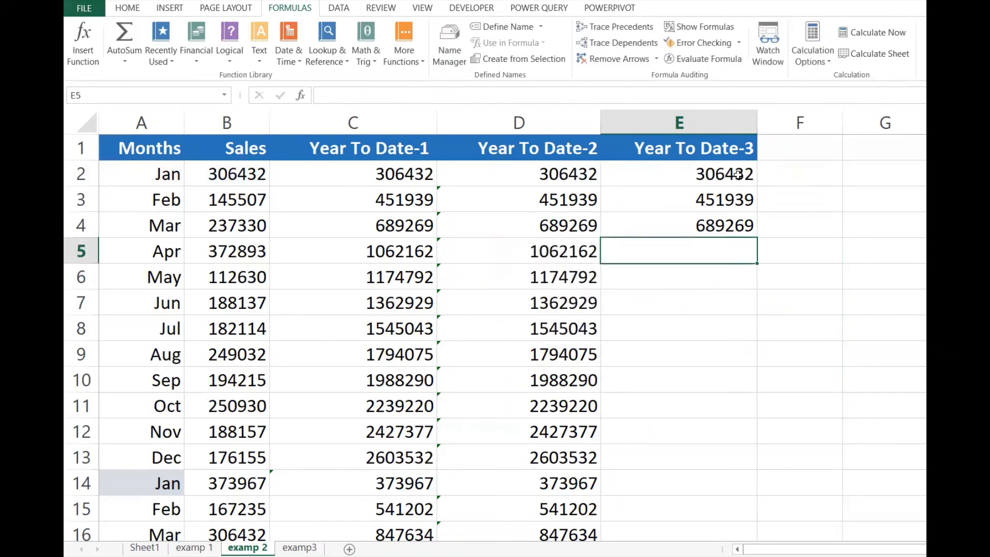
{"action": "left_click", "coordinate": [747, 178]}
{"action": "left_click_drag", "start_coordinate": [757, 184], "coordinate": [738, 490]}
Review the filled Year To Date-3 formulas from the second year's September in E22 back up to E2.
{"action": "left_click", "coordinate": [704, 403]}
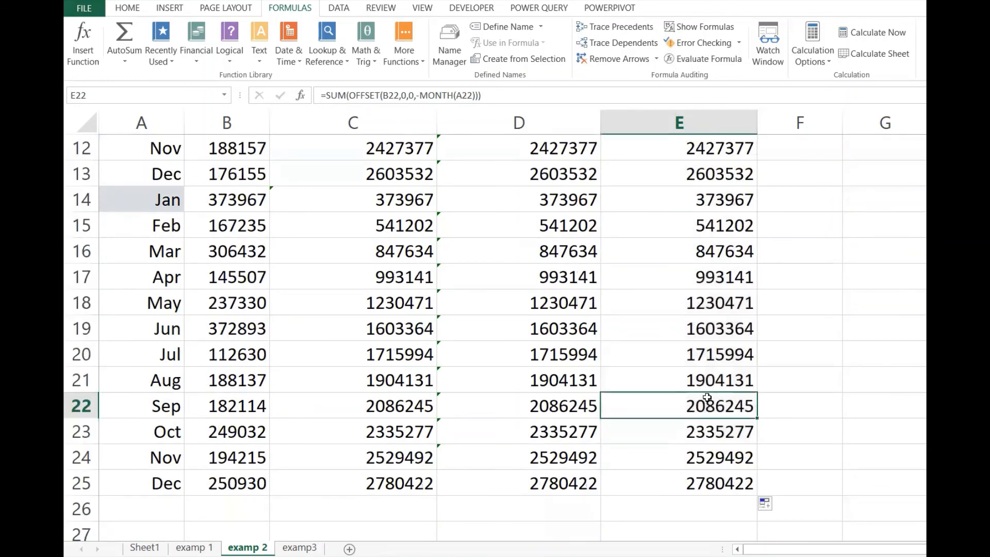
{"action": "key", "text": "Up"}
{"action": "key", "text": "Up"}
{"action": "key", "text": "Up"}
{"action": "key", "text": "Up"}
{"action": "key", "text": "Up"}
{"action": "key", "text": "Up"}
{"action": "key", "text": "Up"}
{"action": "key", "text": "Up"}
{"action": "key", "text": "Up"}
{"action": "key", "text": "Up"}
{"action": "key", "text": "Up"}
{"action": "key", "text": "Up"}
{"action": "key", "text": "Up"}
{"action": "key", "text": "Up"}
{"action": "key", "text": "Up"}
{"action": "key", "text": "Up"}
{"action": "key", "text": "Up"}
{"action": "key", "text": "Up"}
{"action": "key", "text": "Up"}
{"action": "key", "text": "Up"}
{"action": "key", "text": "Up"}
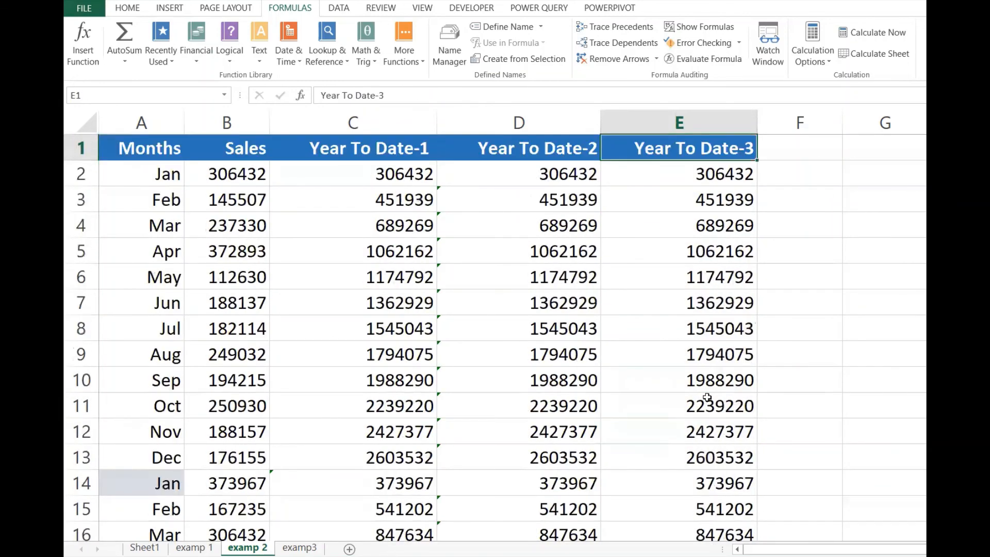
{"action": "key", "text": "Down"}
{"action": "key", "text": "Down"}
{"action": "key", "text": "Up"}
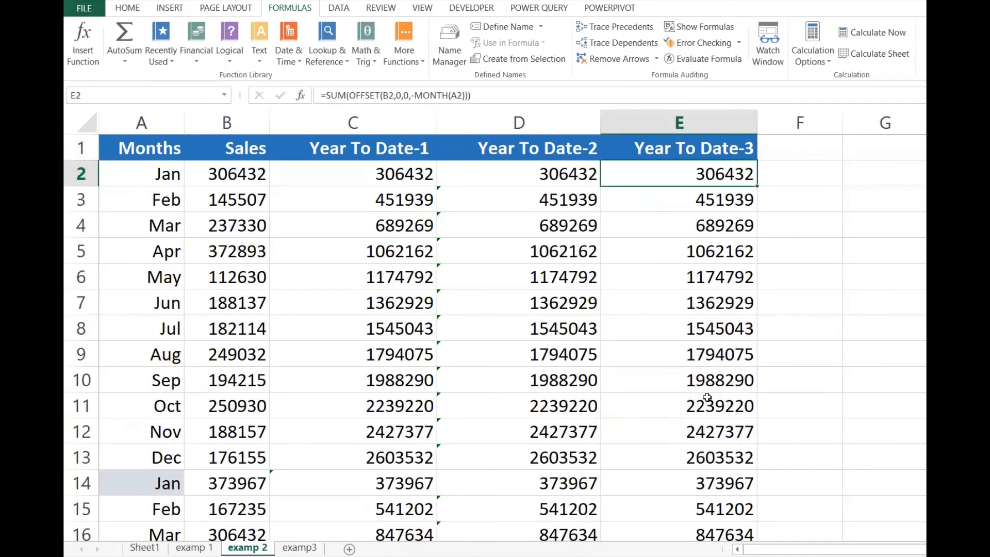
Check the Year To Date-3 totals month by month from E2 to the second January in E14.
{"action": "key", "text": "Down"}
{"action": "key", "text": "Down"}
{"action": "key", "text": "Down"}
{"action": "key", "text": "Down"}
{"action": "key", "text": "Down"}
{"action": "key", "text": "Down"}
{"action": "key", "text": "Down"}
{"action": "key", "text": "Down"}
{"action": "key", "text": "Down"}
{"action": "key", "text": "Down"}
{"action": "key", "text": "Down"}
{"action": "key", "text": "Down"}
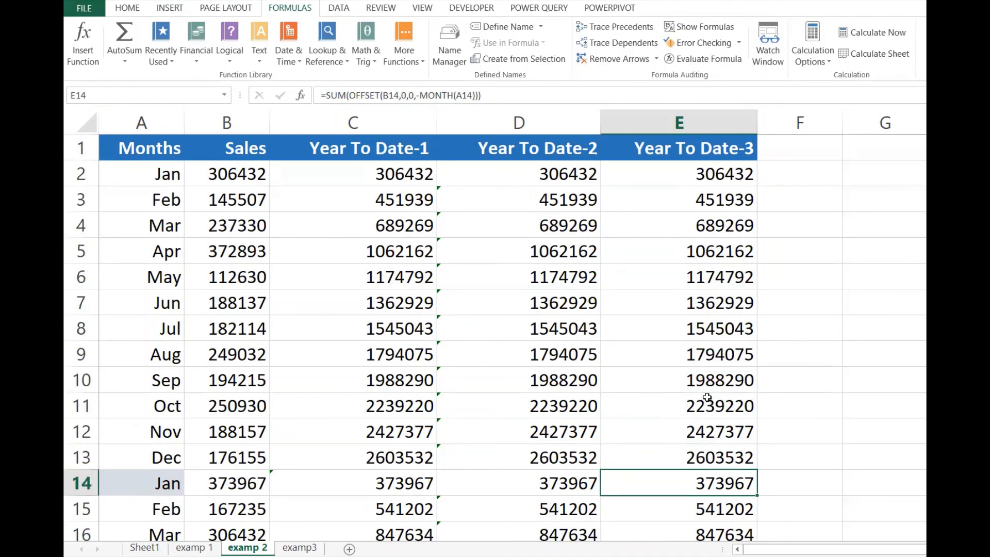
Compare the second January's sales in B14 with the year-to-date totals in C14:E14.
{"action": "key", "text": "Left"}
{"action": "key", "text": "Left"}
{"action": "key", "text": "Left"}
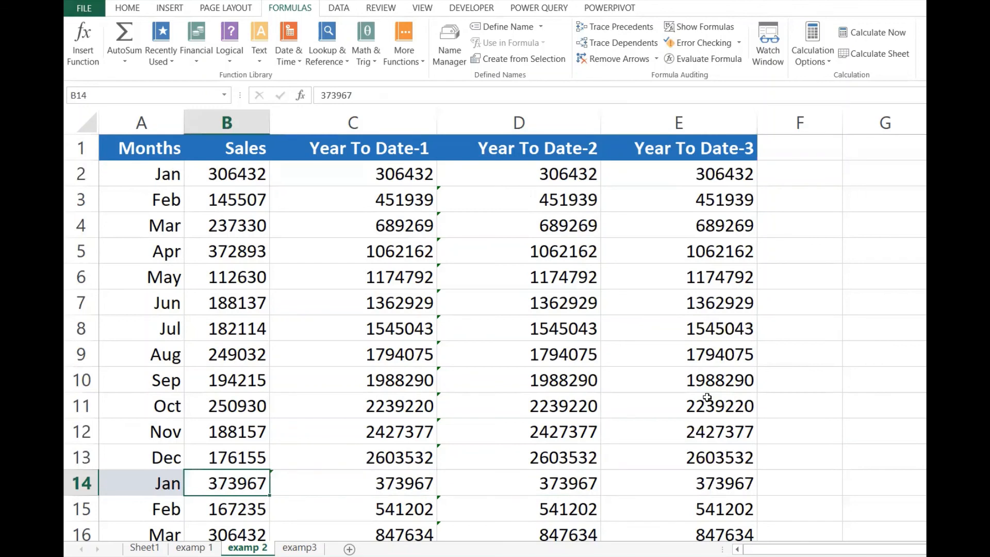
{"action": "key", "text": "Right"}
{"action": "key", "text": "Right"}
{"action": "key", "text": "Right"}
{"action": "key", "text": "Right"}
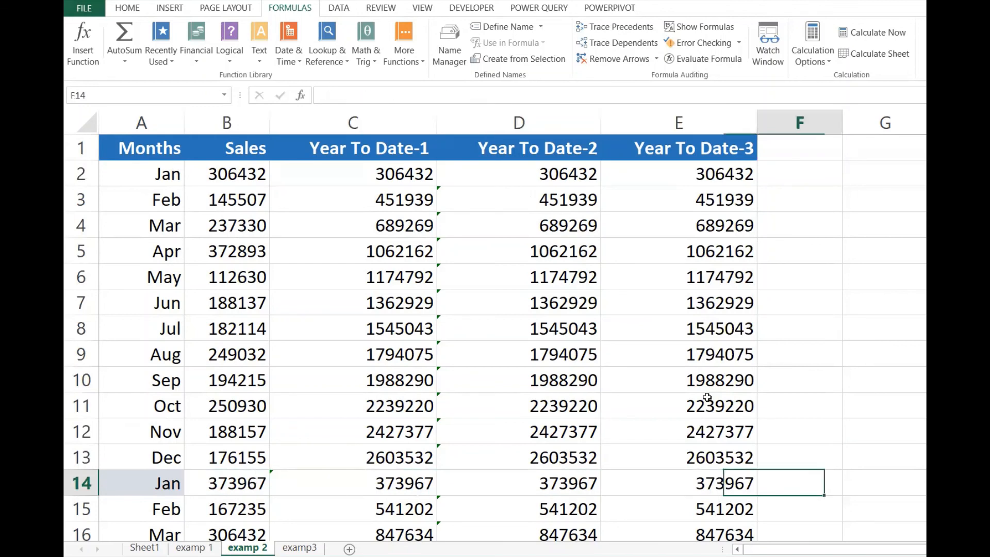
Examine the February totals in row 15 and the Sales rows B14:B16 that the second year's March total must cover.
{"action": "key", "text": "Down"}
{"action": "key", "text": "Left"}
{"action": "key", "text": "Left"}
{"action": "key", "text": "Left"}
{"action": "key", "text": "Left"}
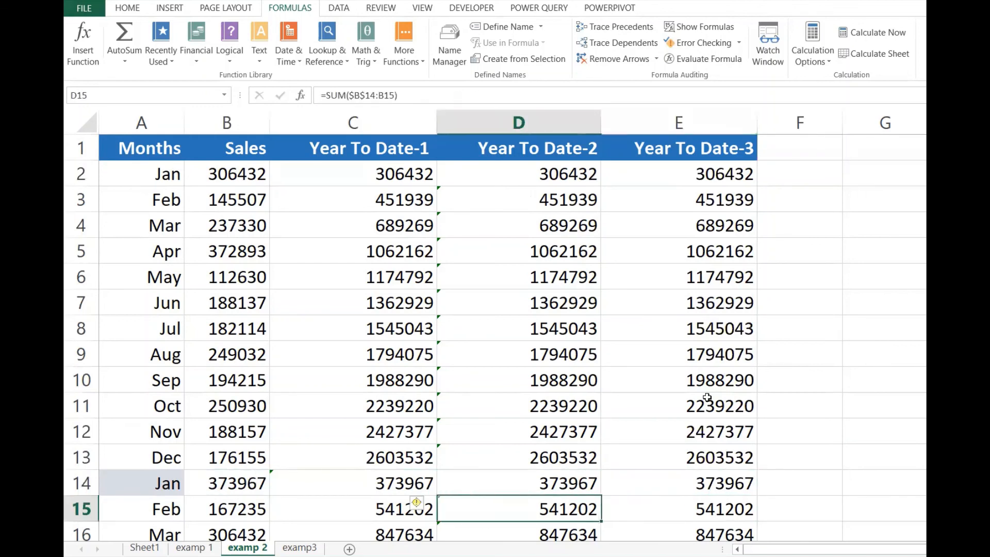
{"action": "key", "text": "Up"}
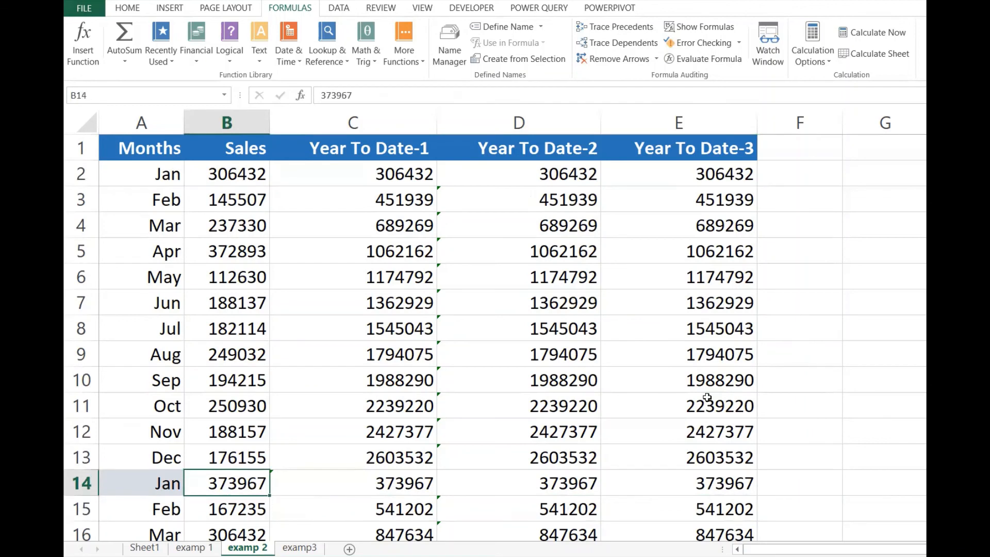
{"action": "key", "text": "shift+Down"}
{"action": "key", "text": "shift+Down"}
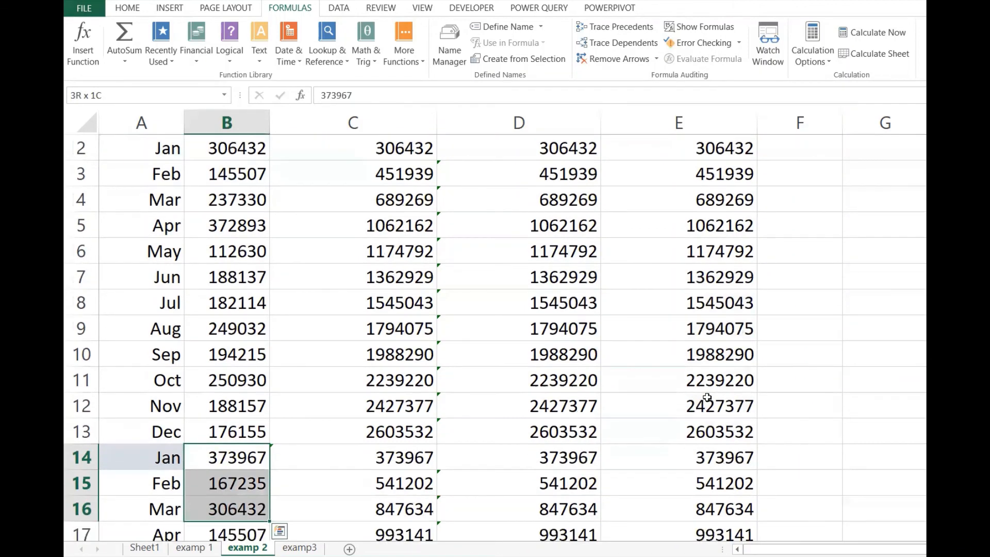
{"action": "key", "text": "Right"}
{"action": "key", "text": "Right"}
{"action": "key", "text": "Right"}
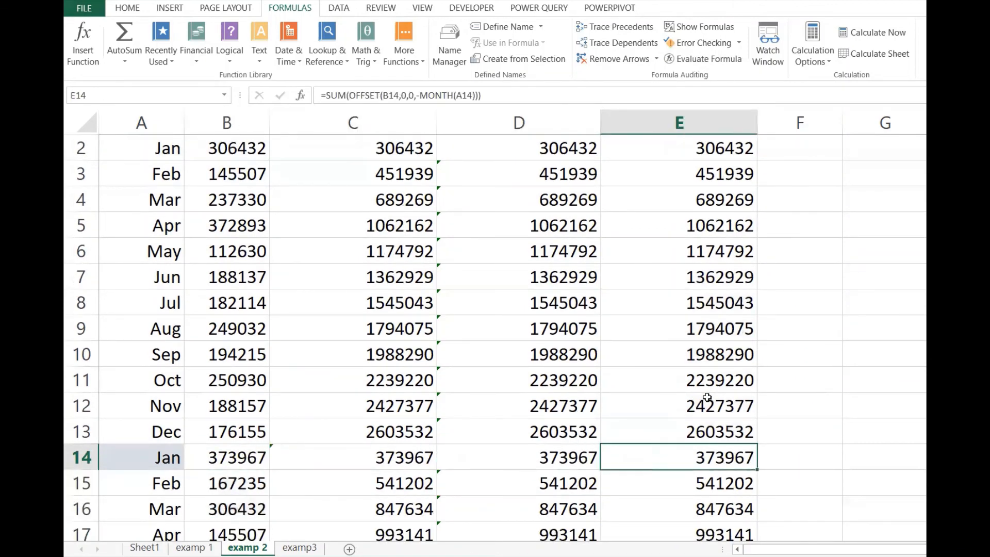
Start the Evaluate Formula tool on the January formula in E2.
{"action": "key", "text": "Up"}
{"action": "key", "text": "Up"}
{"action": "key", "text": "Up"}
{"action": "key", "text": "Up"}
{"action": "key", "text": "Up"}
{"action": "key", "text": "Up"}
{"action": "key", "text": "Up"}
{"action": "key", "text": "Up"}
{"action": "key", "text": "Up"}
{"action": "key", "text": "Up"}
{"action": "key", "text": "Up"}
{"action": "key", "text": "Up"}
{"action": "key", "text": "Up"}
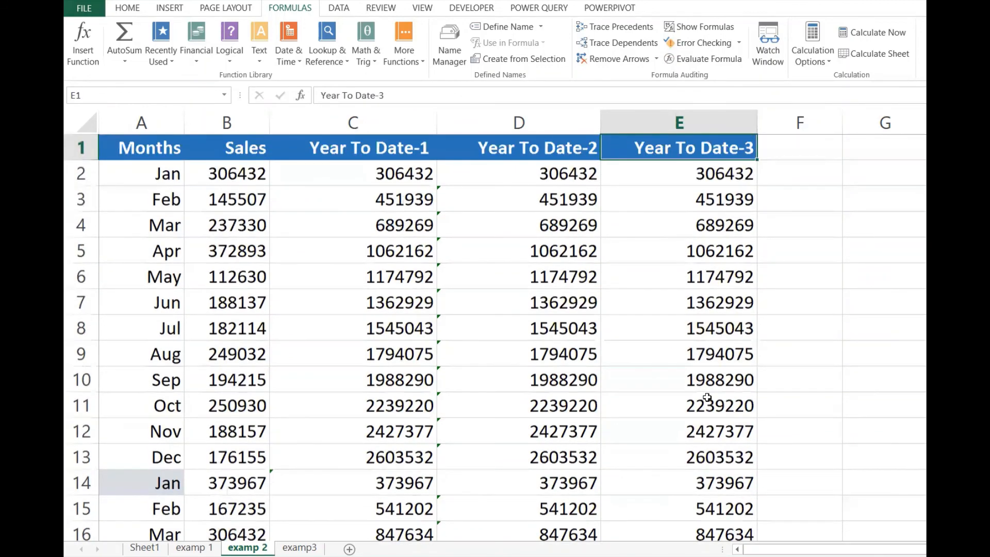
{"action": "key", "text": "Down"}
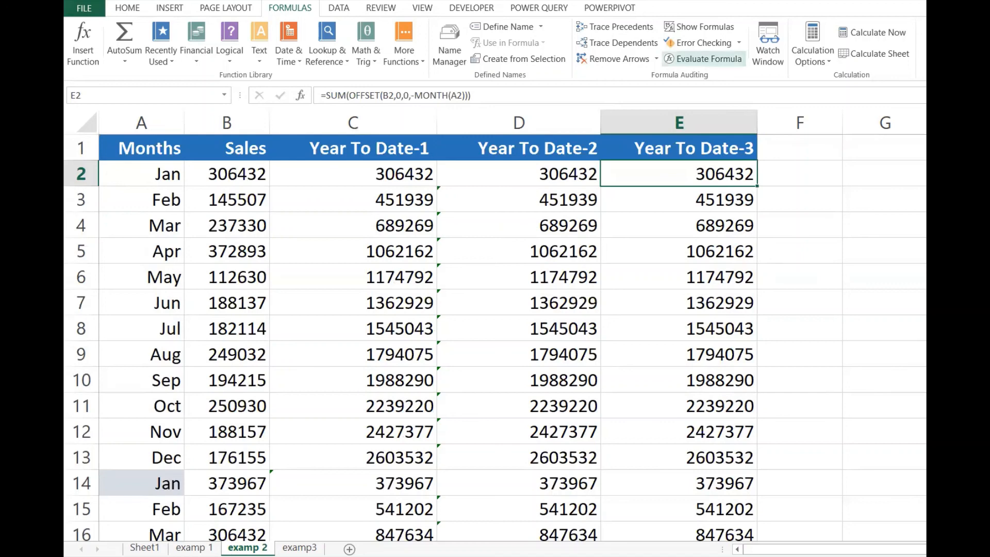
{"action": "left_click", "coordinate": [704, 59]}
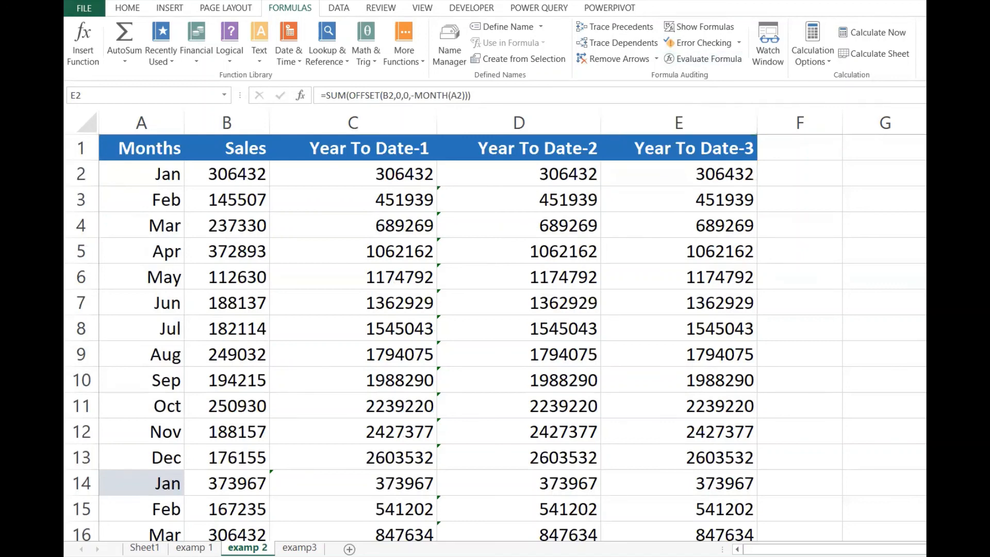